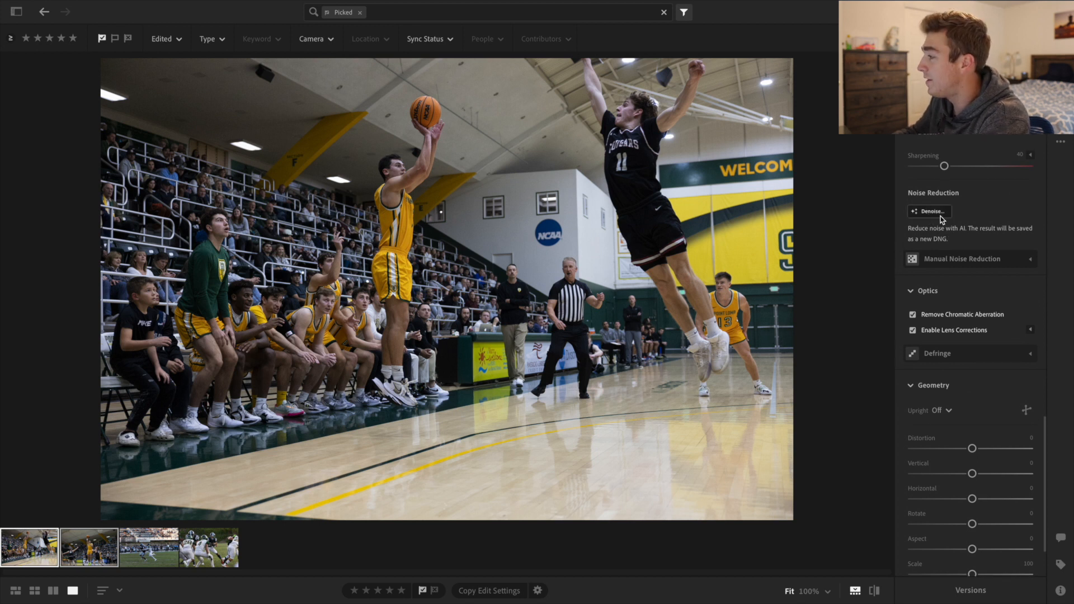
Step: Denoise the basketball jump-shot photo with AI Enhance at an amount of 100
click(1015, 261)
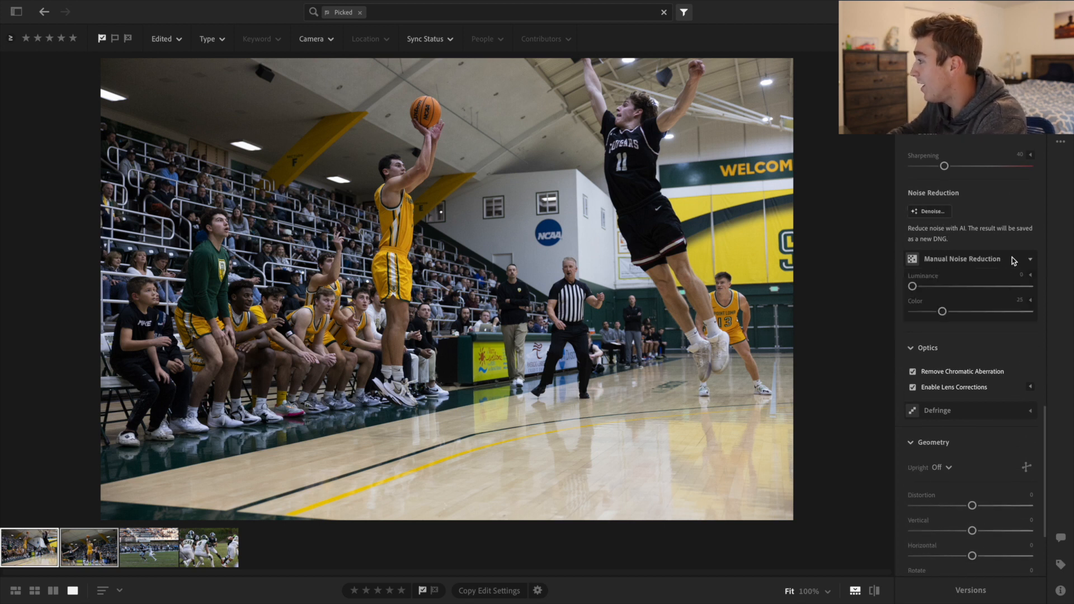
click(1014, 260)
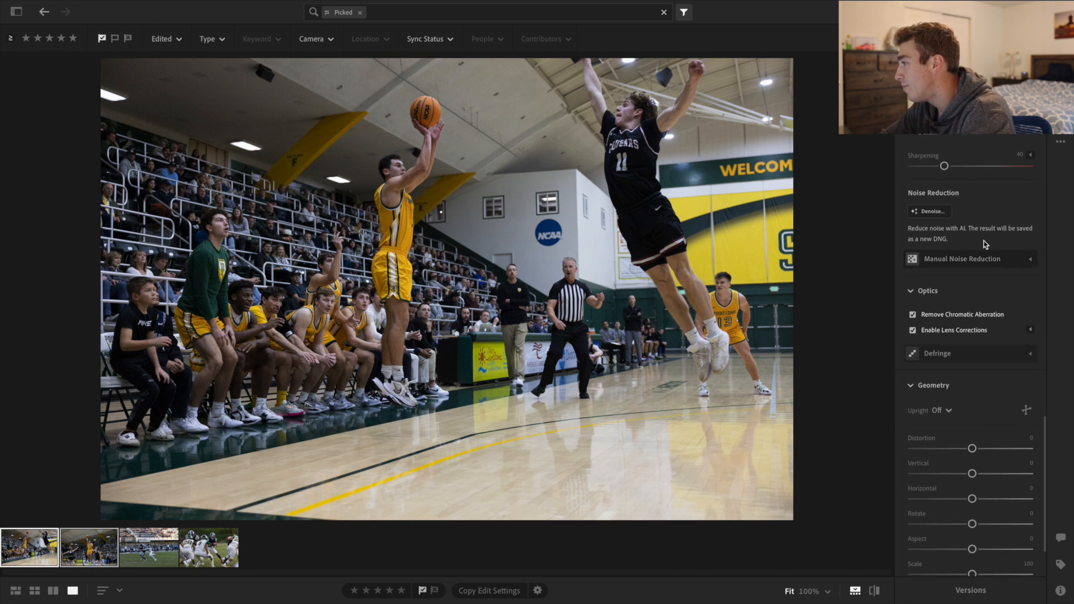
click(932, 211)
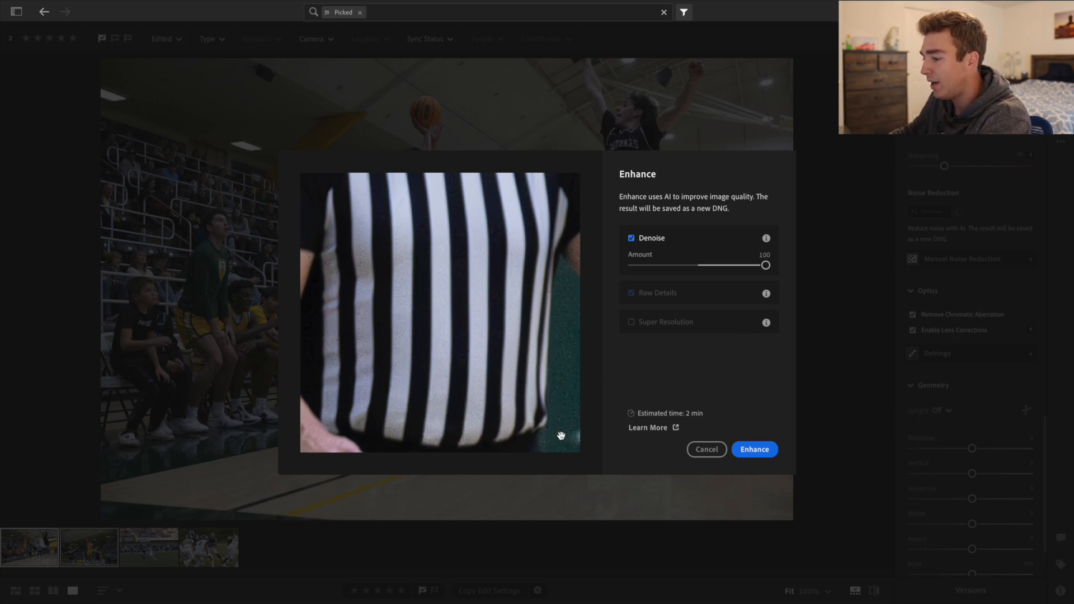
click(560, 434)
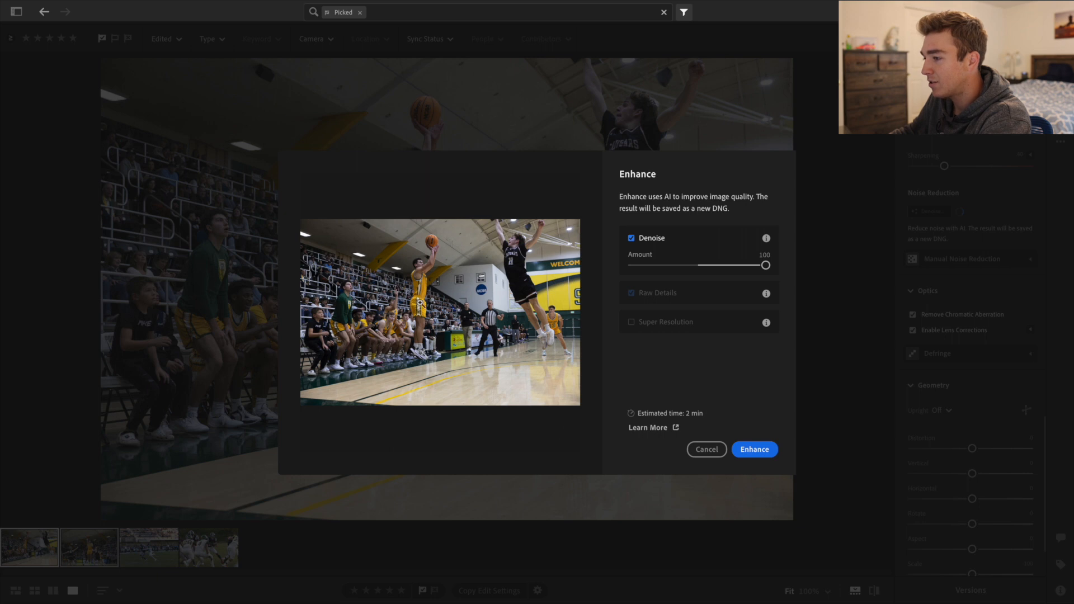
click(423, 298)
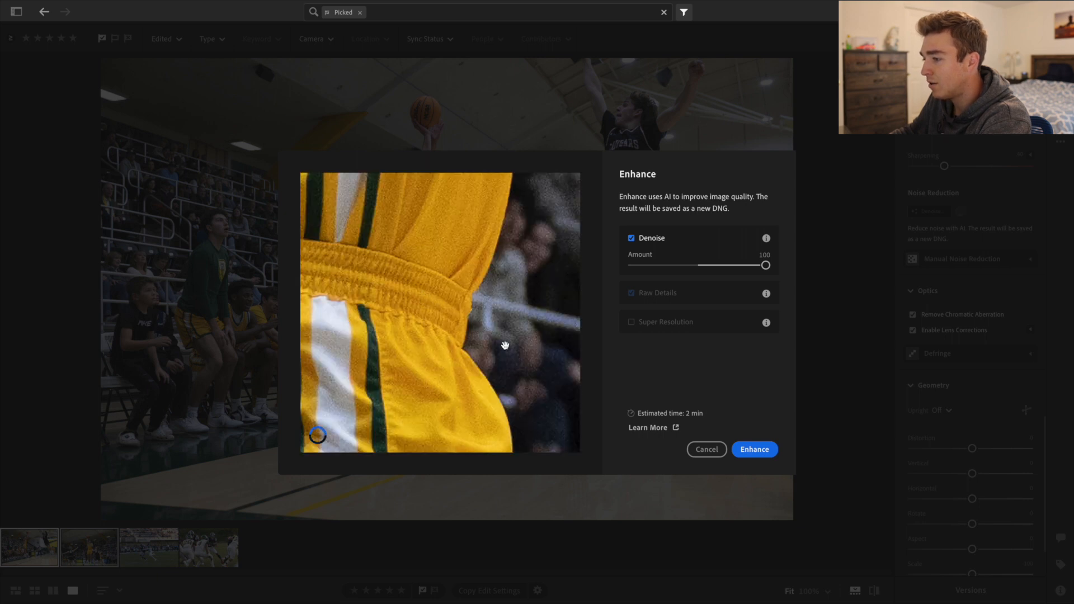
click(755, 452)
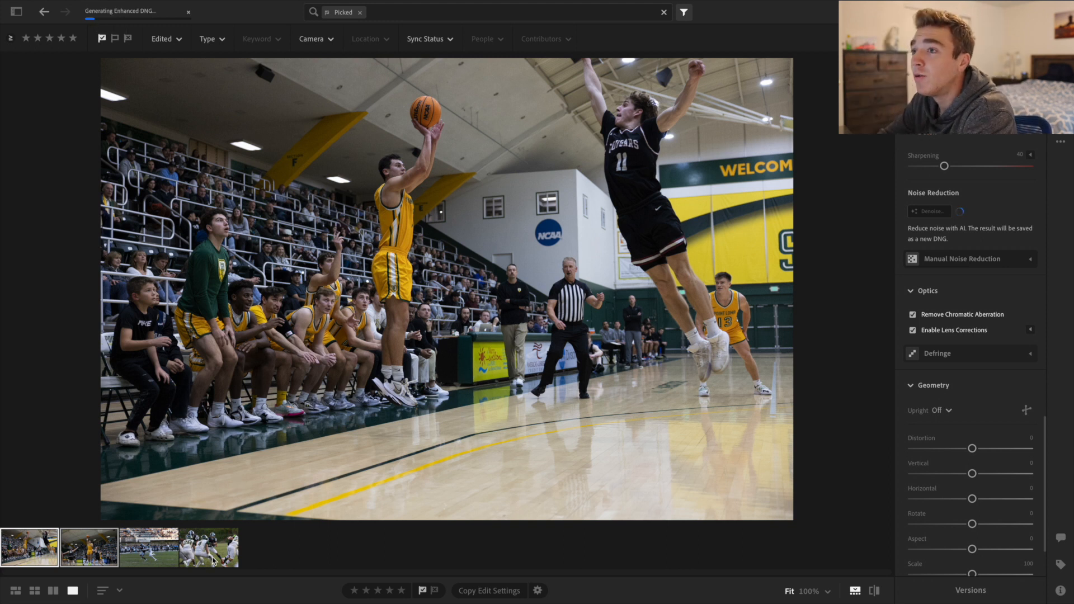
Step: Review the two football photos and the other basketball photo, and return to the jump-shot photo beside the bench
click(213, 561)
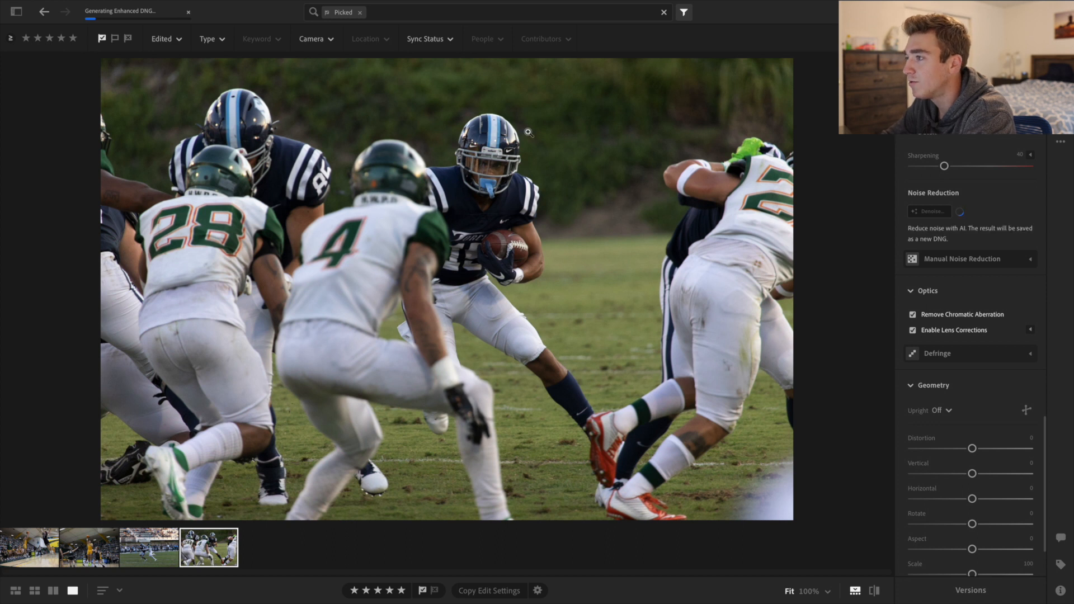
click(519, 159)
drag(585, 201, 360, 156)
click(360, 156)
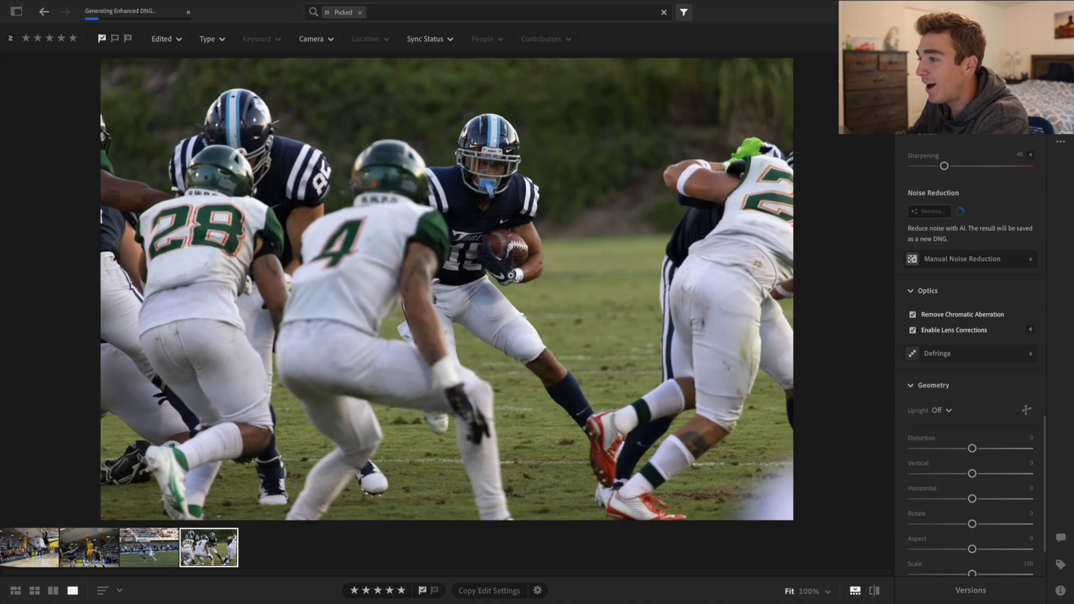
click(132, 550)
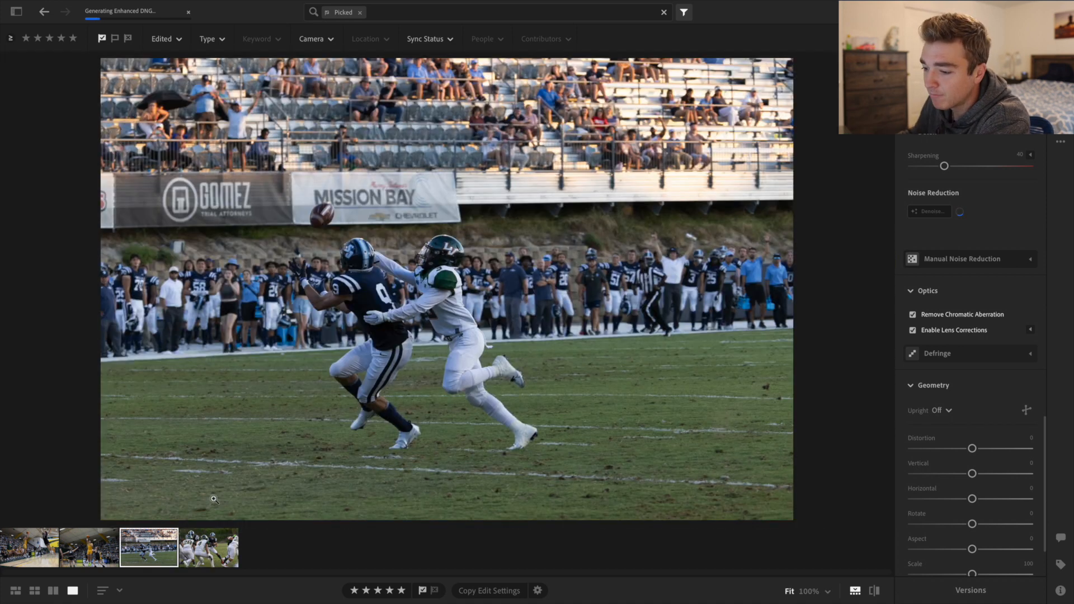
click(69, 554)
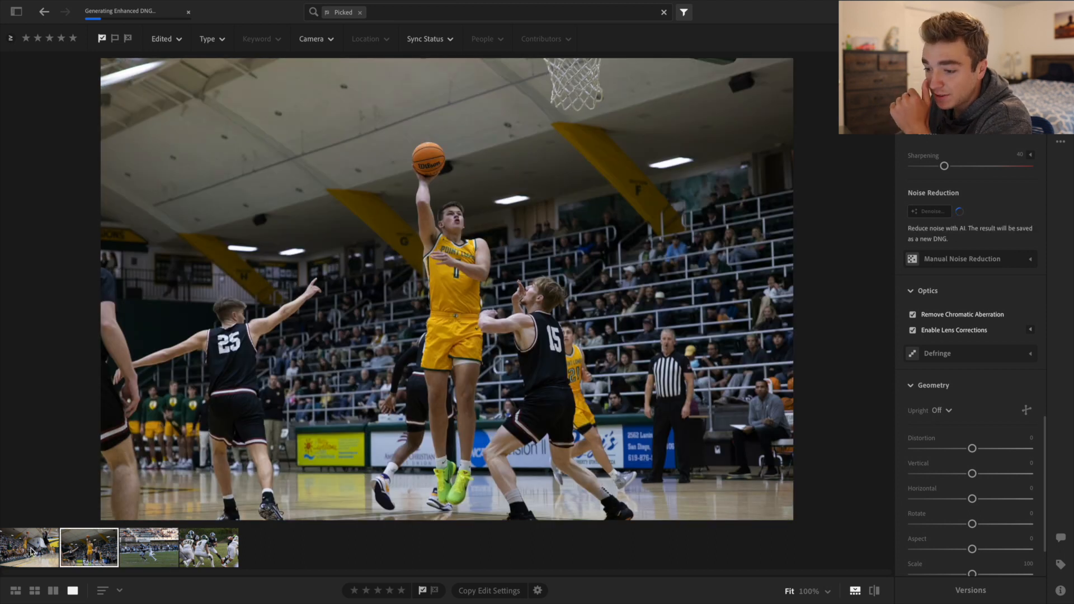
click(31, 551)
click(82, 552)
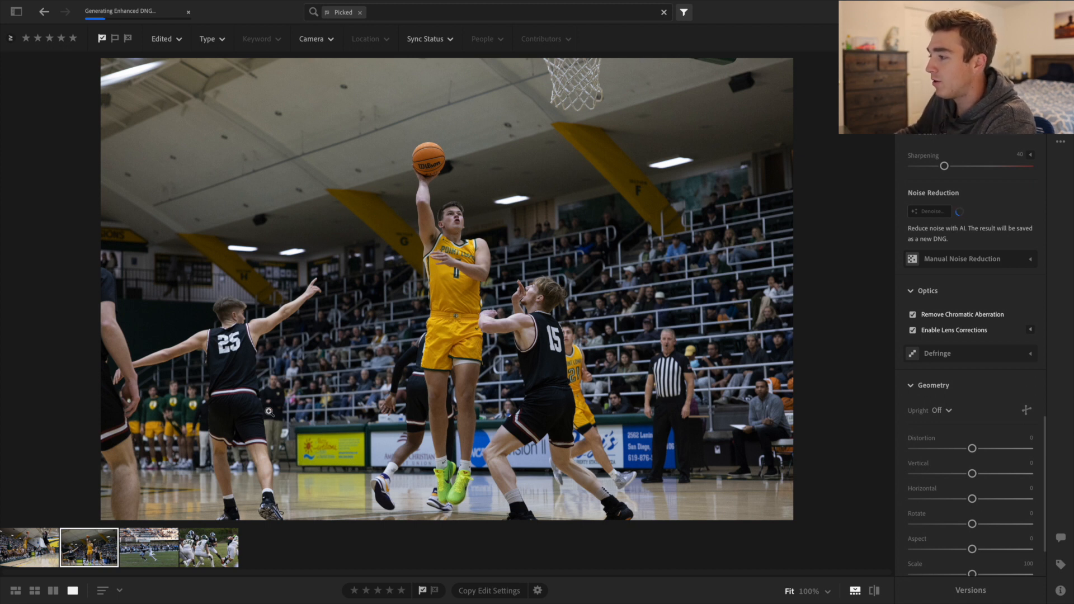
click(29, 562)
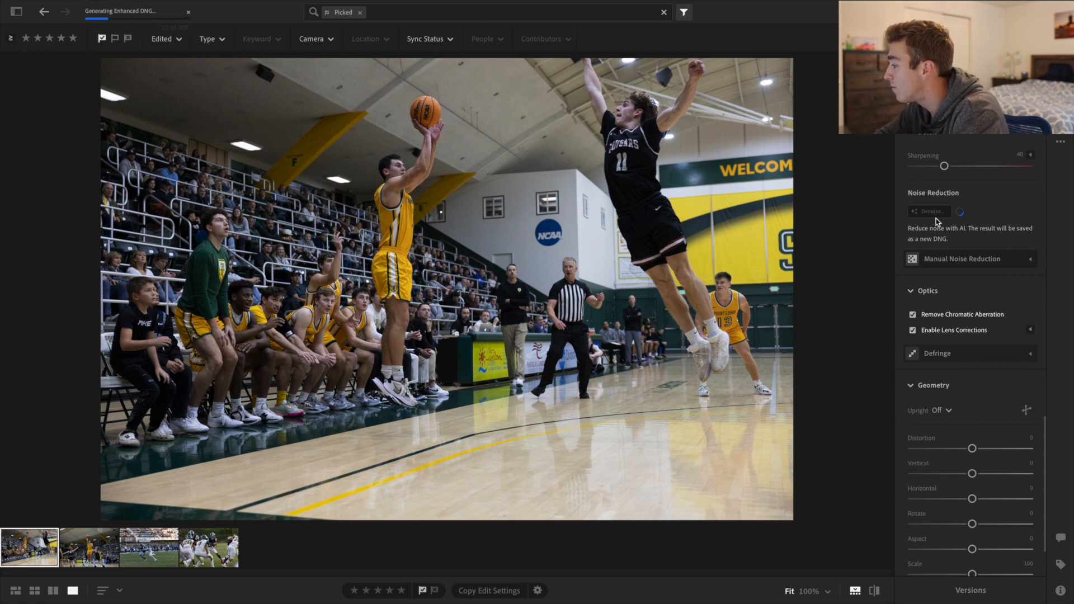
Step: Crop the jump-shot photo tighter from its lower-left corner, trimming part of the bench and the foreground floor
scroll(938, 221, up, 10)
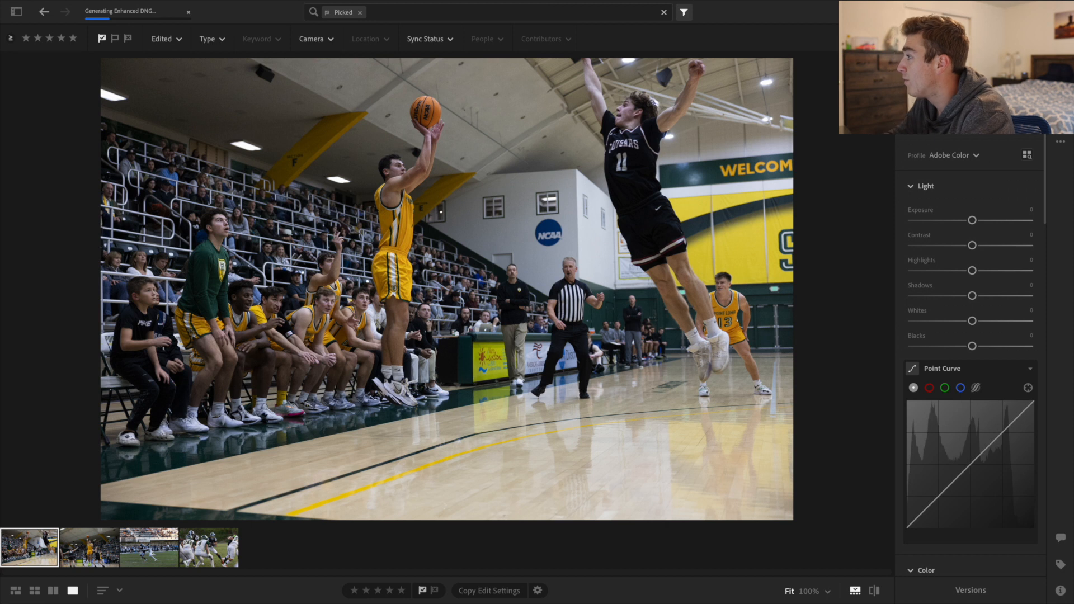
key(shift+p)
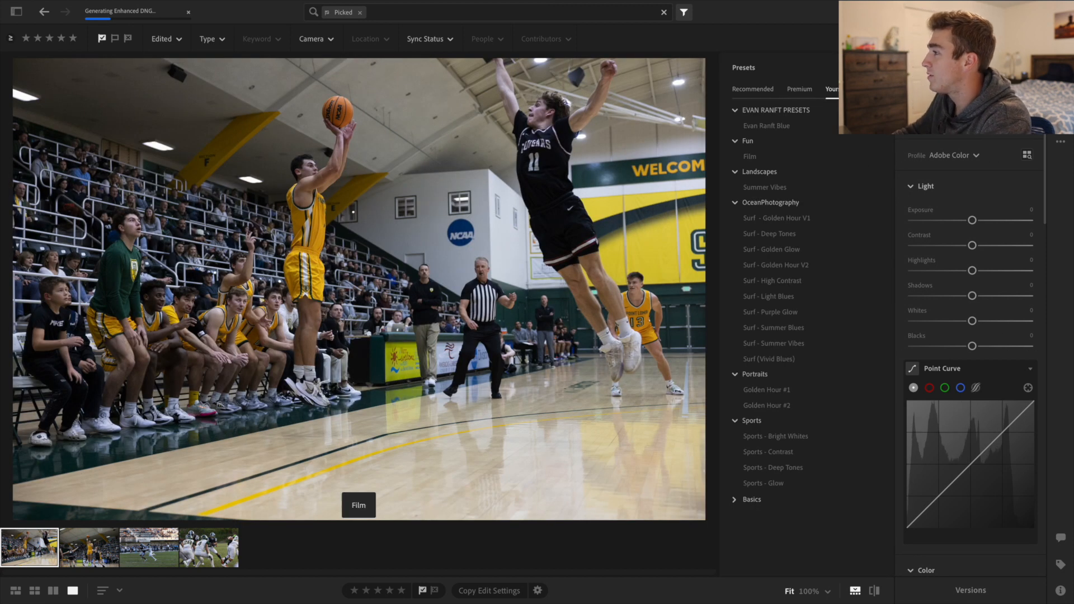
key(c)
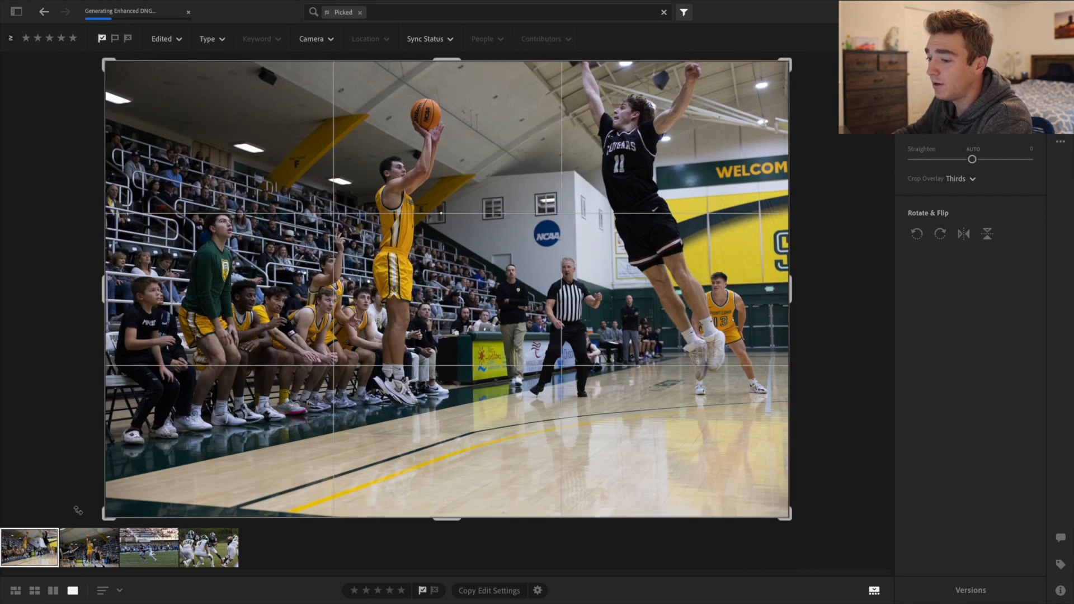
drag(104, 523, 148, 488)
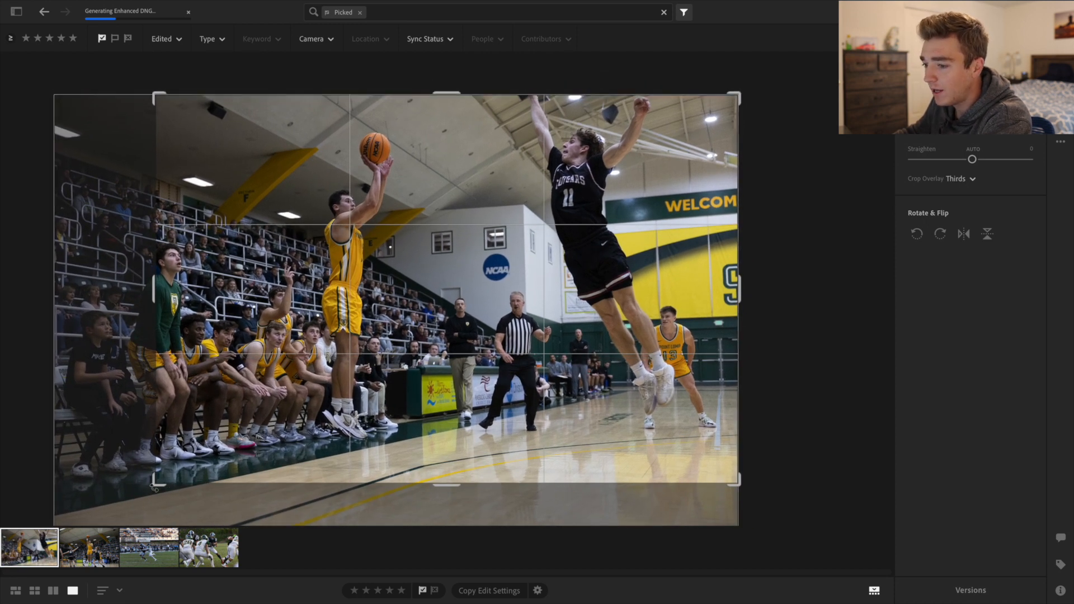
drag(154, 488, 169, 478)
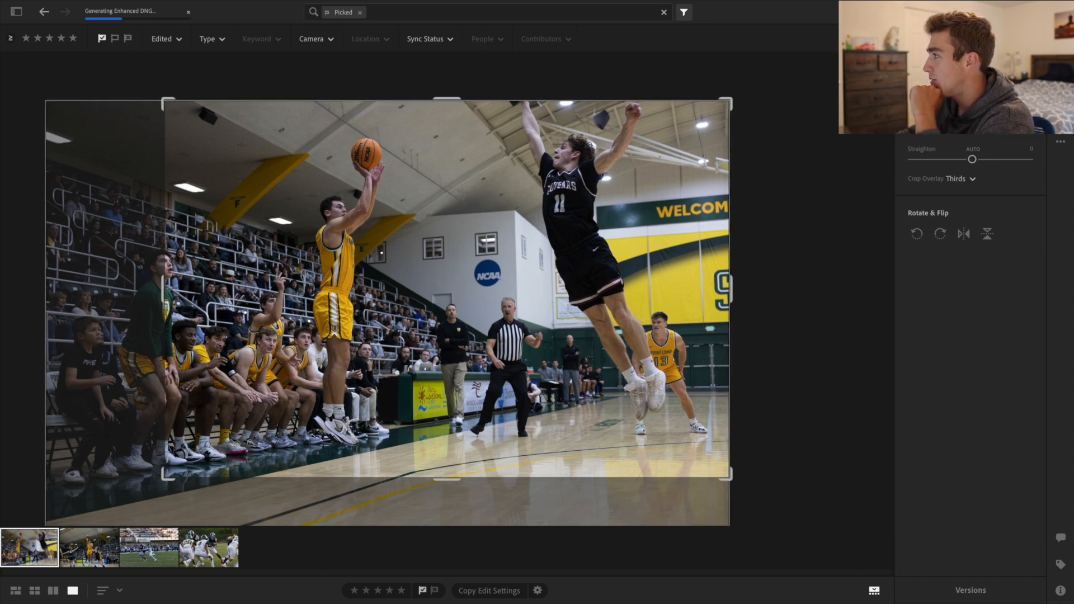
key(Return)
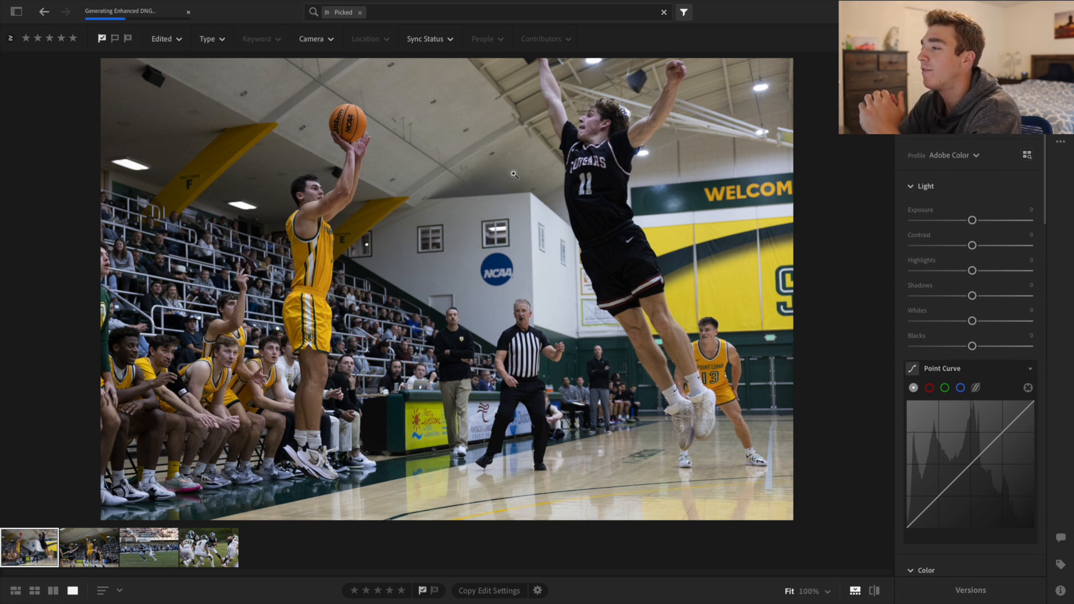
Step: Apply the Sports - Glow preset to the cropped photo at an amount of 30
key(shift+p)
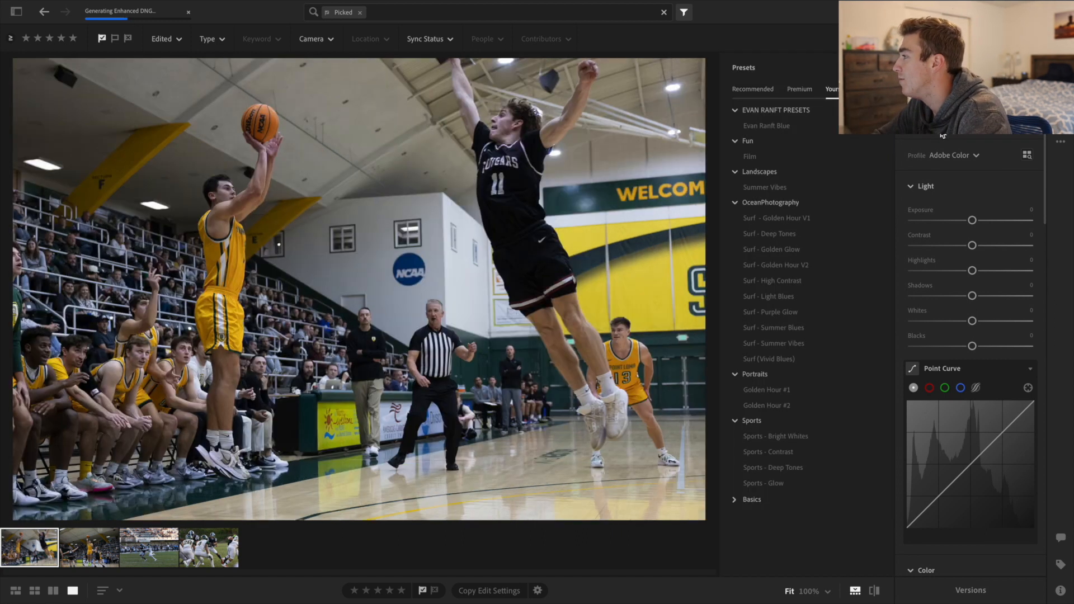
click(794, 203)
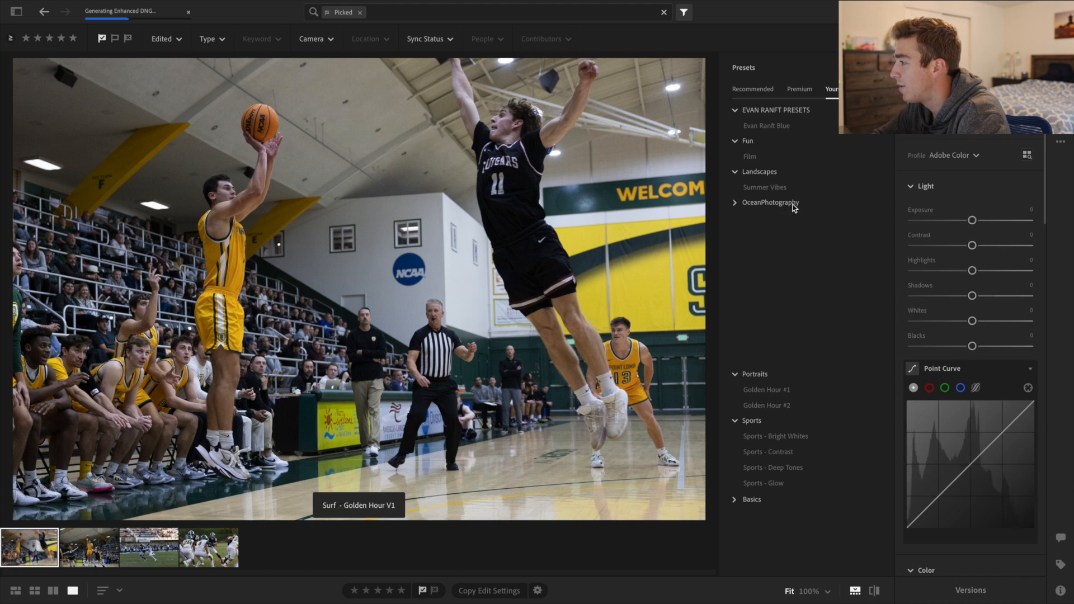
click(754, 279)
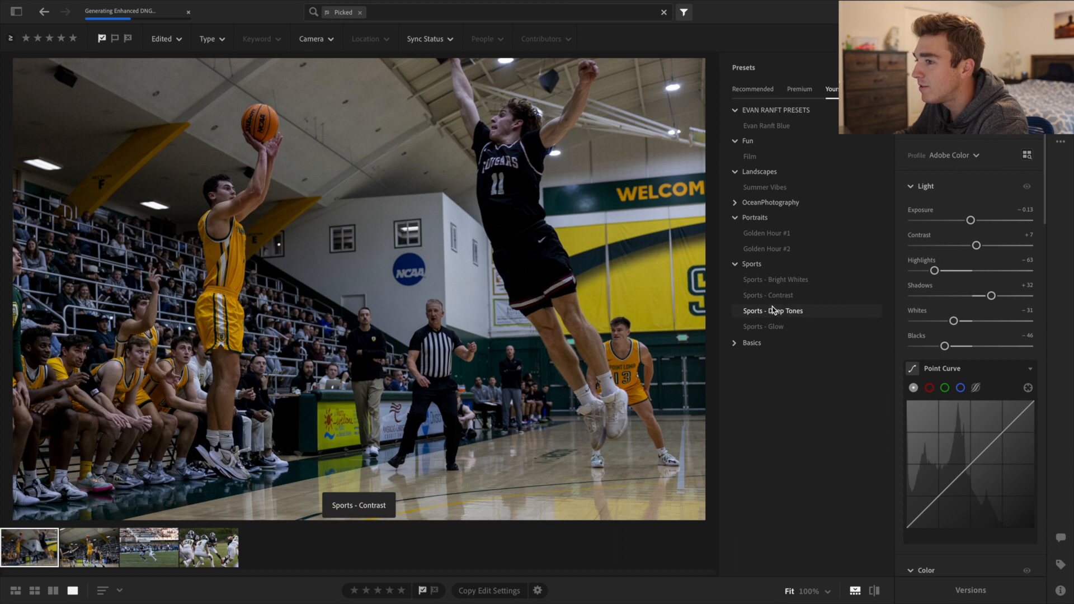
click(775, 311)
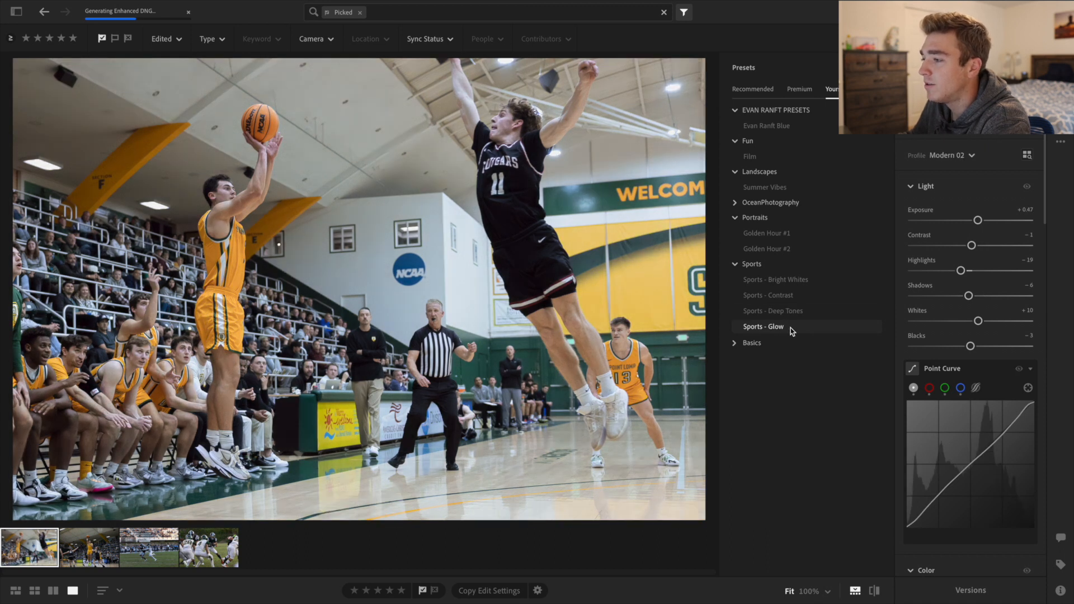
click(791, 327)
drag(812, 353, 772, 353)
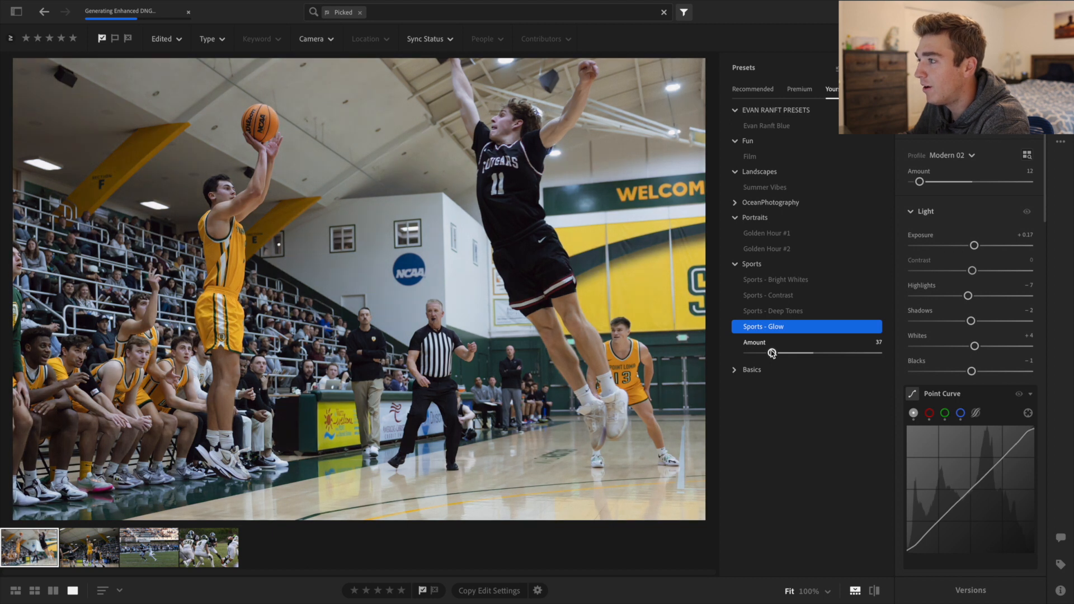
drag(771, 354, 770, 353)
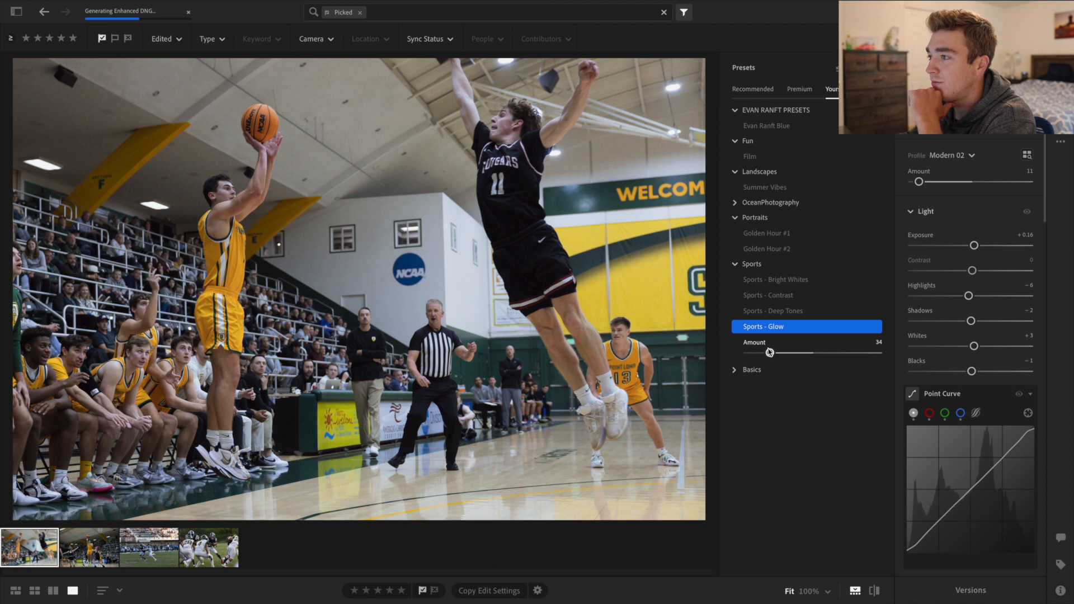
mouse_move(770, 353)
mouse_down()
mouse_move(751, 352)
mouse_move(765, 353)
mouse_up()
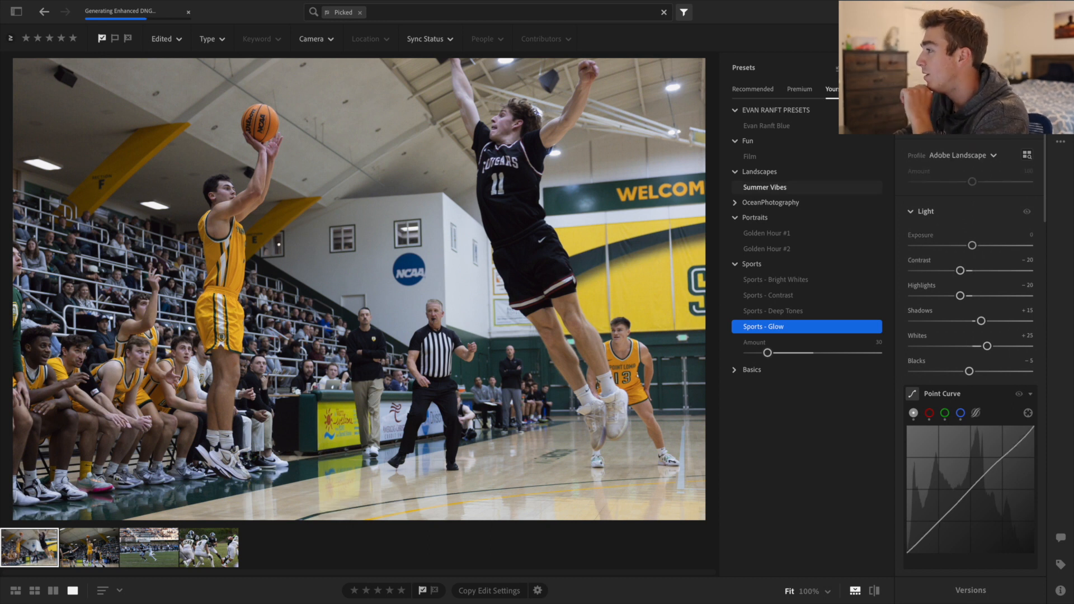
click(766, 126)
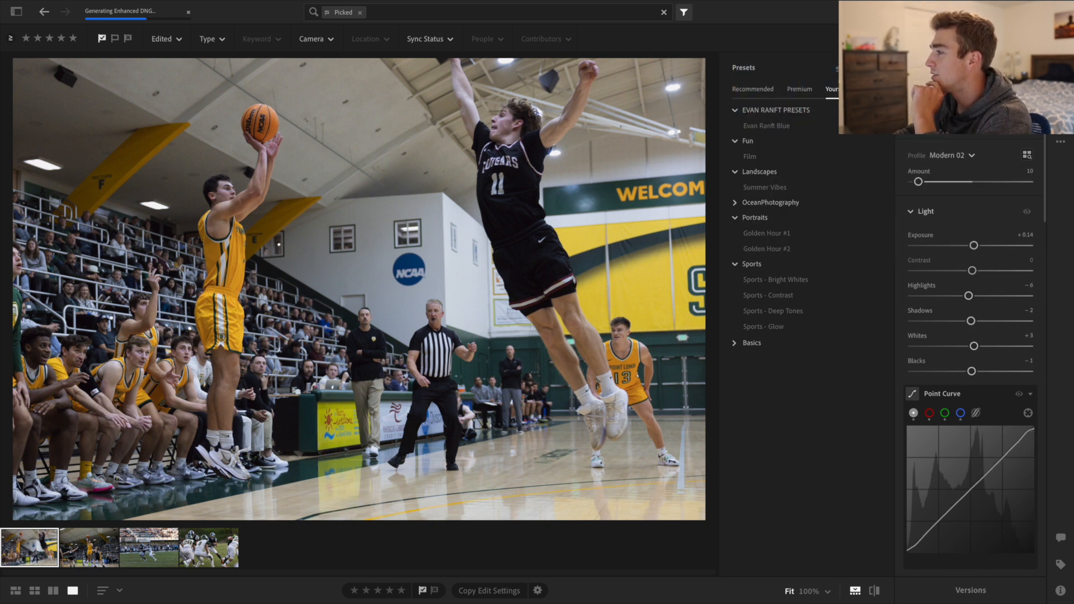
key(shift+p)
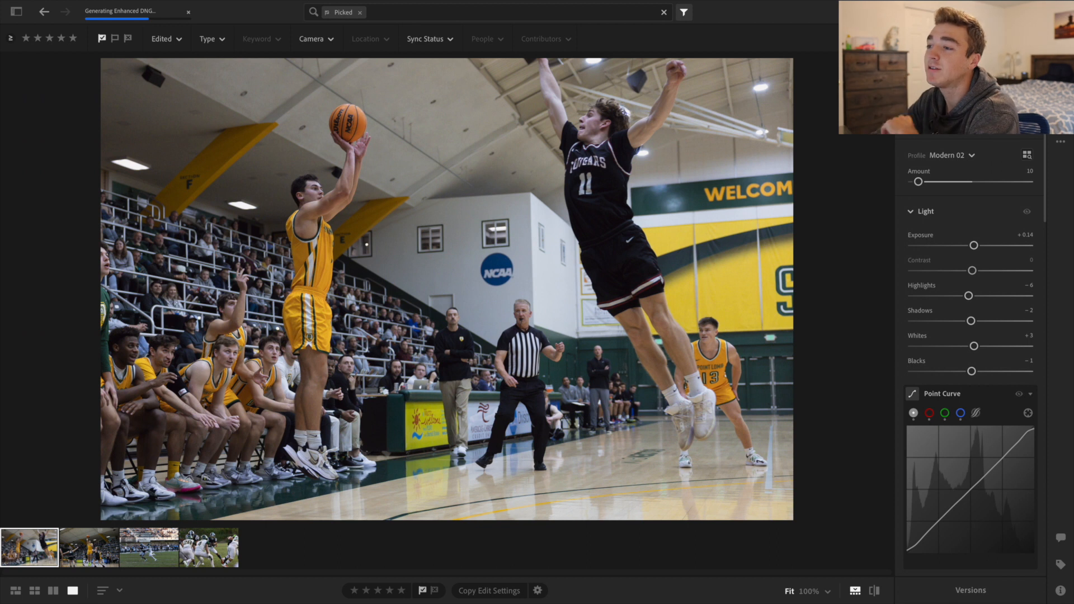
Step: Set the photo's vibrance to +7 and saturation to +13, and compare the edit with the original
scroll(941, 245, down, 10)
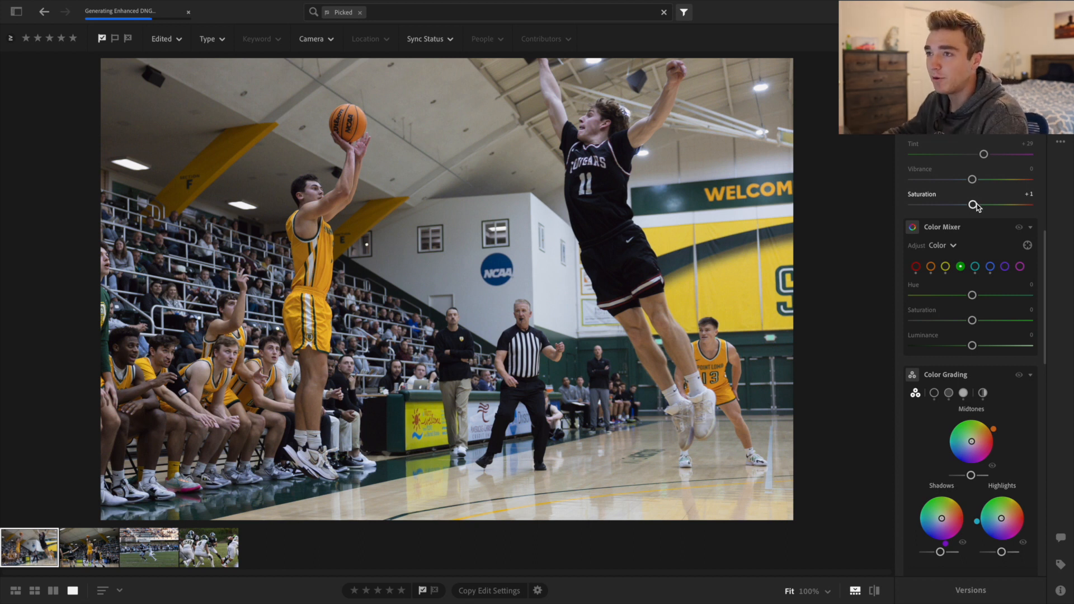
mouse_move(978, 207)
mouse_down()
mouse_move(1073, 213)
mouse_move(892, 211)
mouse_move(1013, 207)
mouse_move(988, 208)
mouse_up()
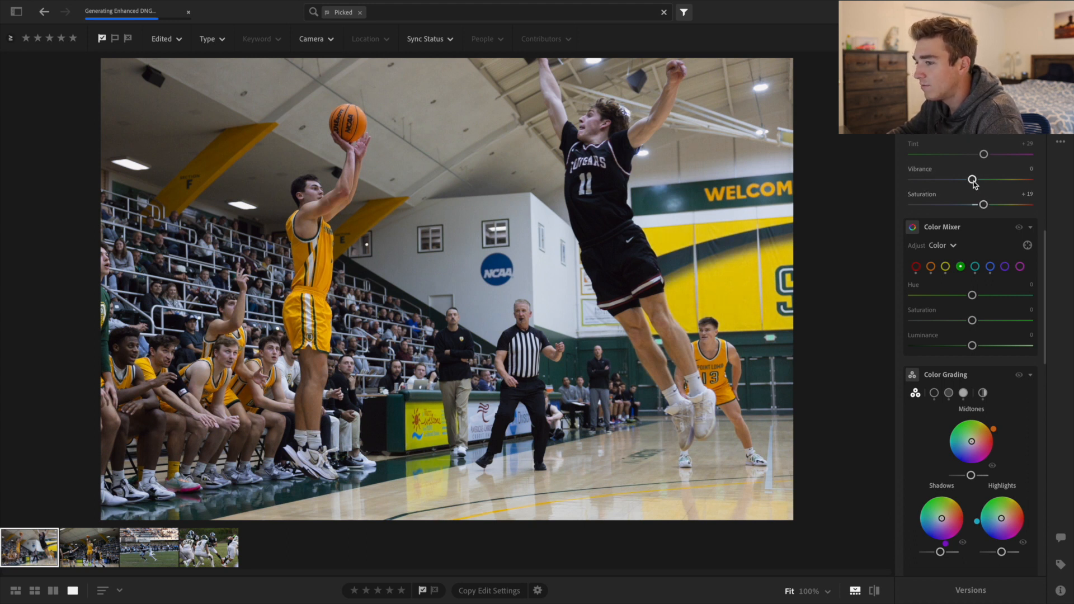
drag(973, 180, 978, 180)
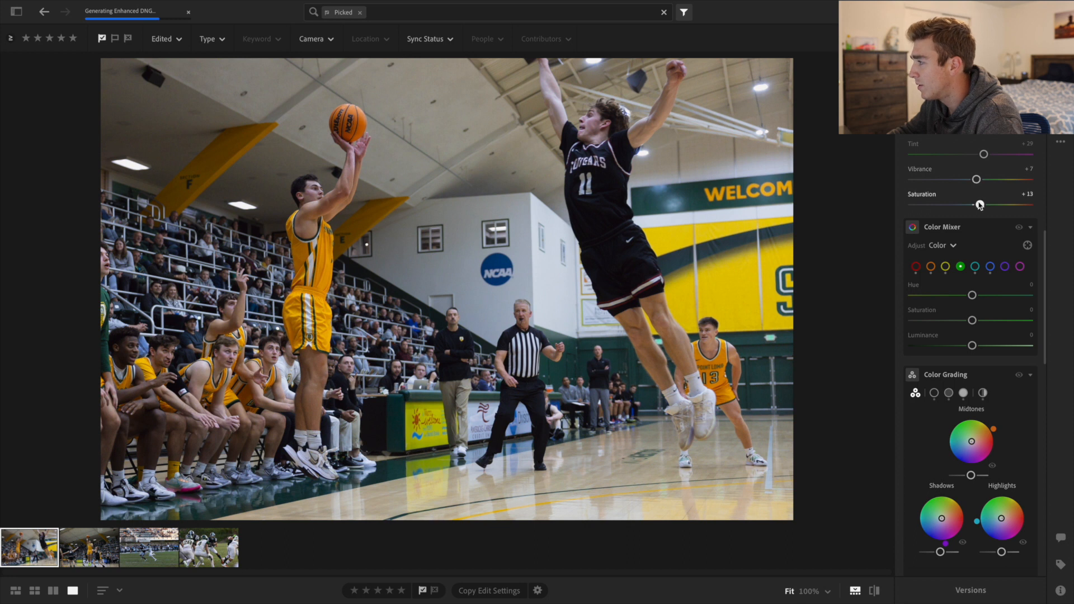
click(875, 591)
click(875, 592)
click(875, 592)
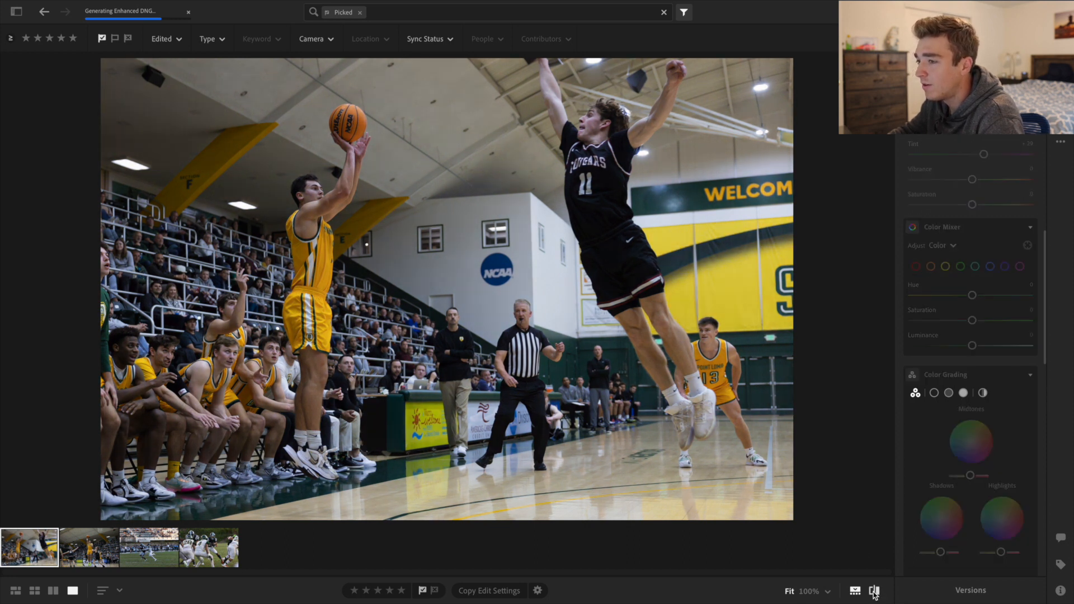
click(875, 592)
click(875, 592)
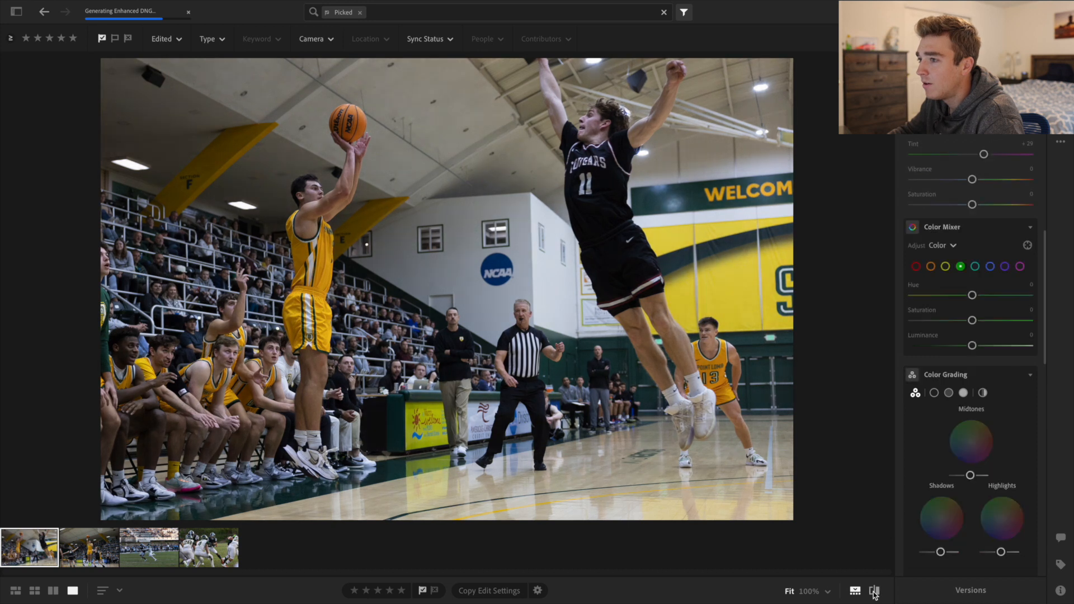
click(875, 592)
Step: Lower the photo's highlights to -50
scroll(955, 241, up, 8)
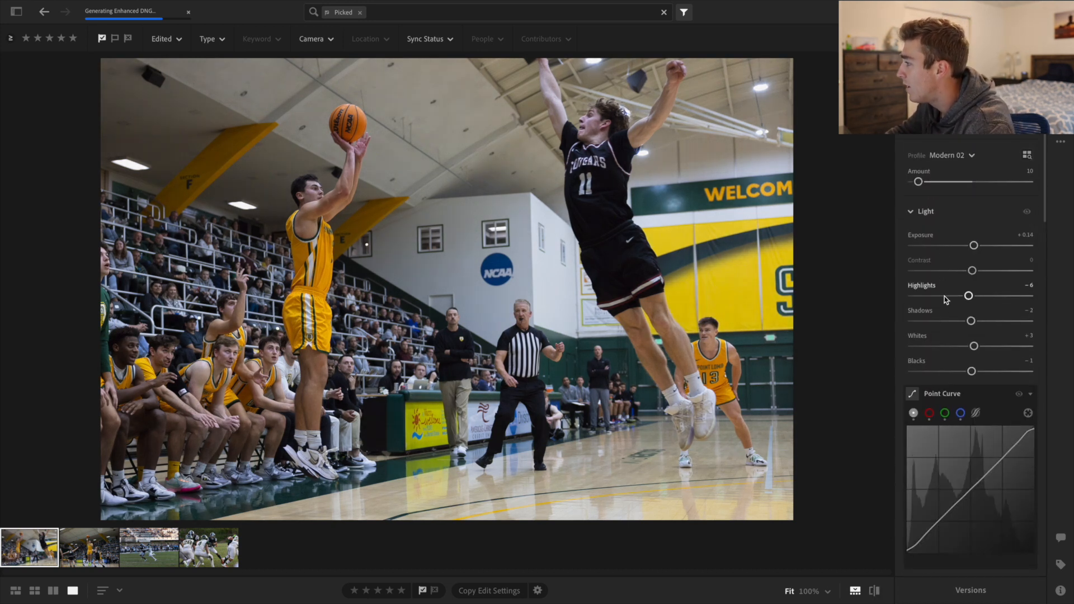
drag(969, 296, 944, 297)
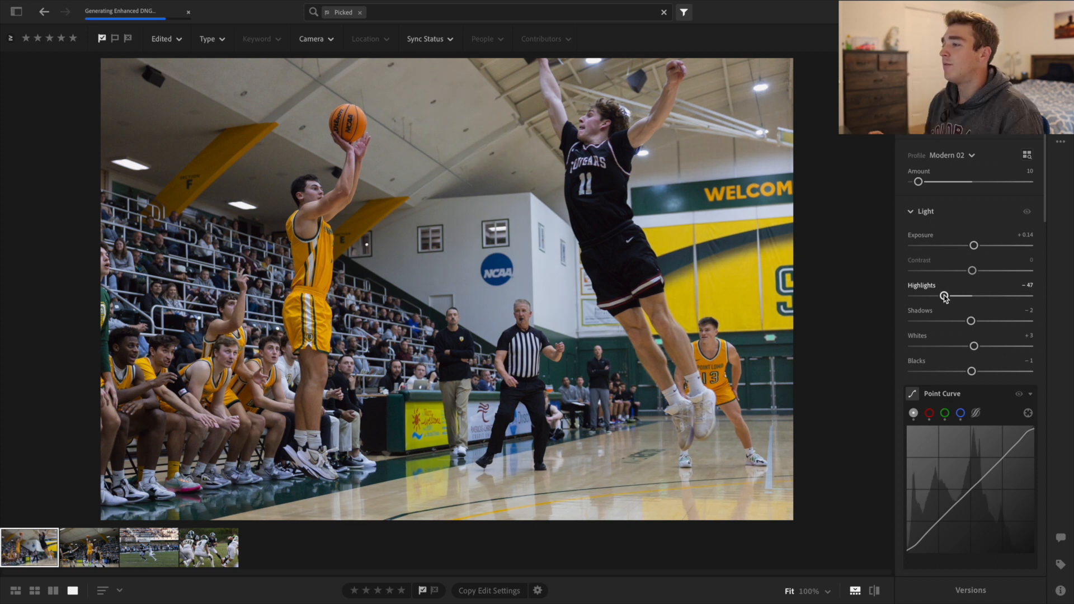
drag(945, 297, 943, 297)
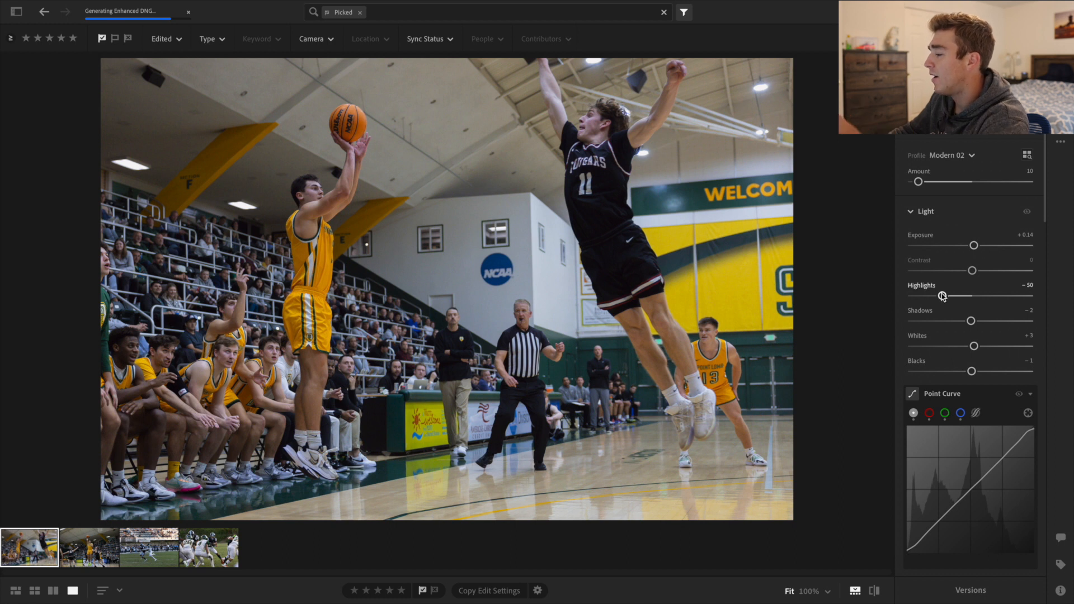
Step: Try brighter highlights, return them to -50, and set the photo's contrast to +15
drag(943, 296, 1024, 295)
drag(958, 294, 940, 295)
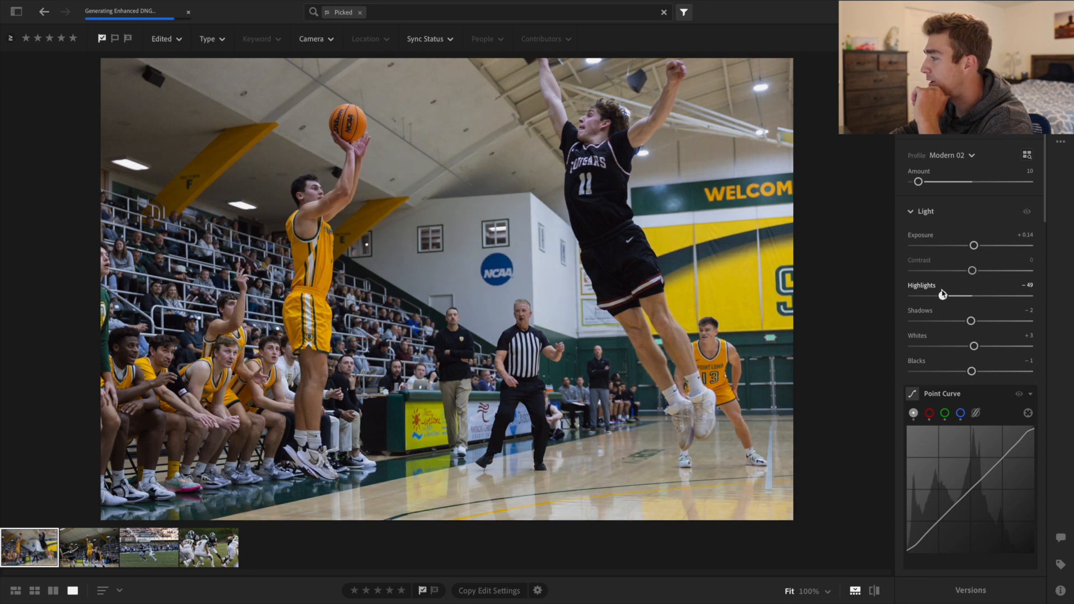
drag(971, 274, 979, 274)
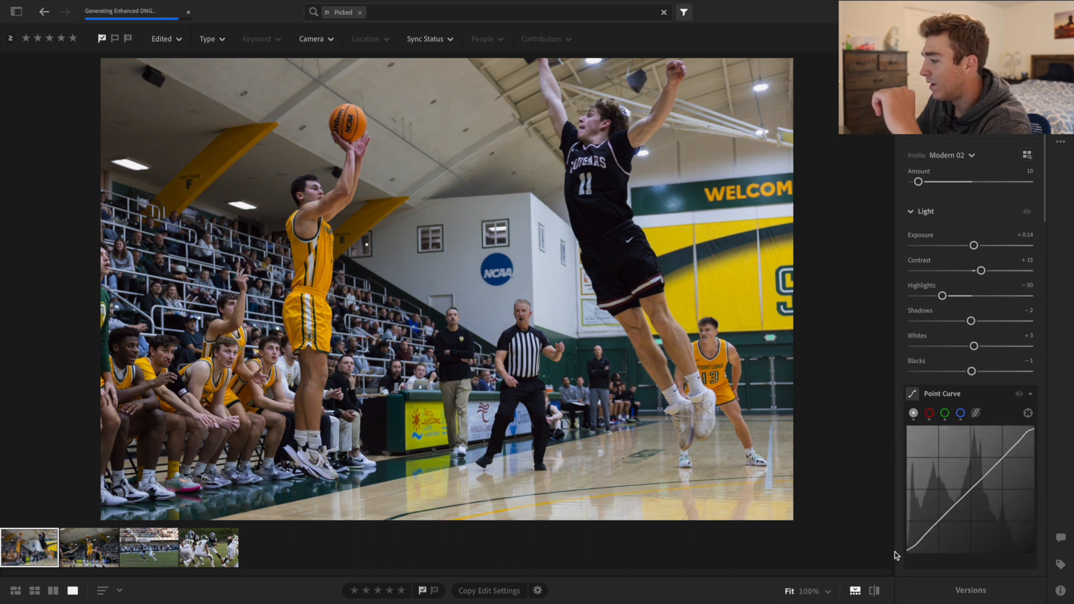
Step: Compare the edited jump-shot photo with its original version several times
click(874, 591)
click(875, 591)
click(875, 591)
click(874, 591)
click(874, 591)
click(874, 591)
click(875, 591)
click(874, 592)
click(875, 592)
click(875, 591)
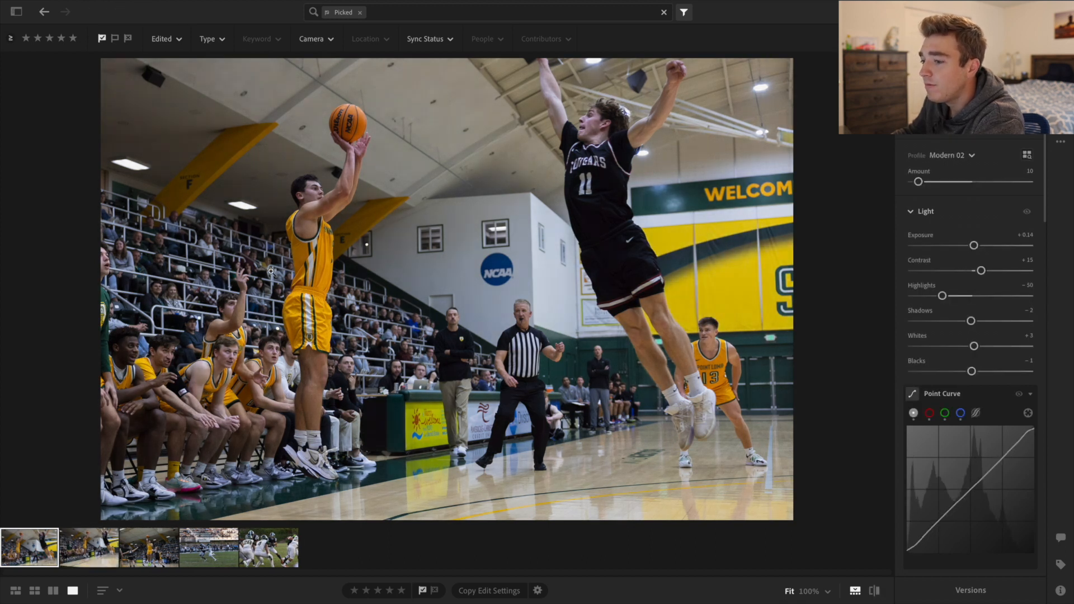
Step: Open the unedited denoised copy of the jump-shot photo and examine its detail up close
click(94, 541)
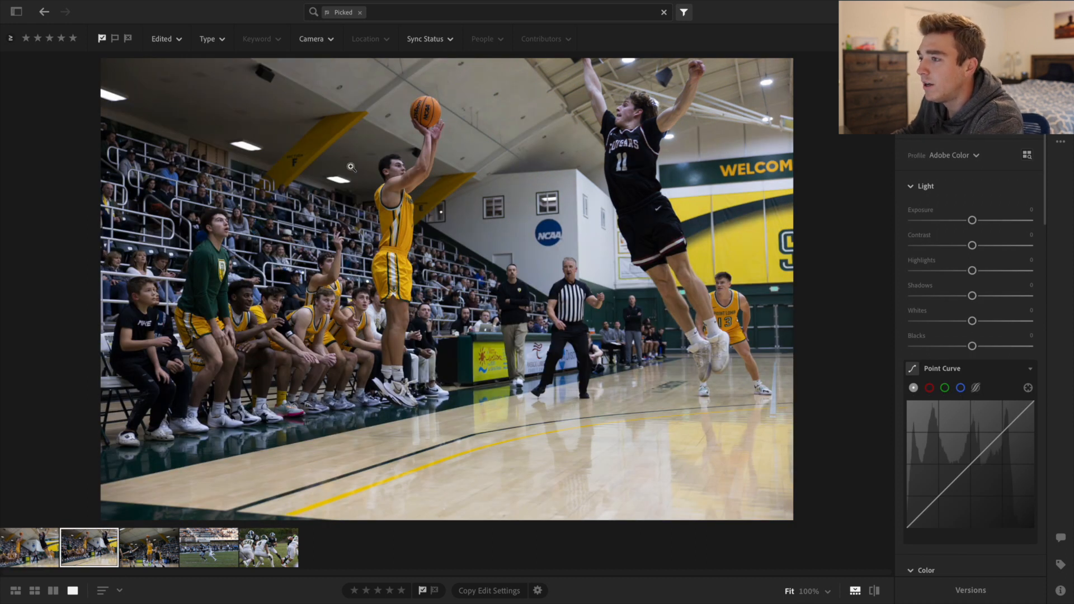
click(416, 163)
drag(139, 277, 624, 54)
click(586, 180)
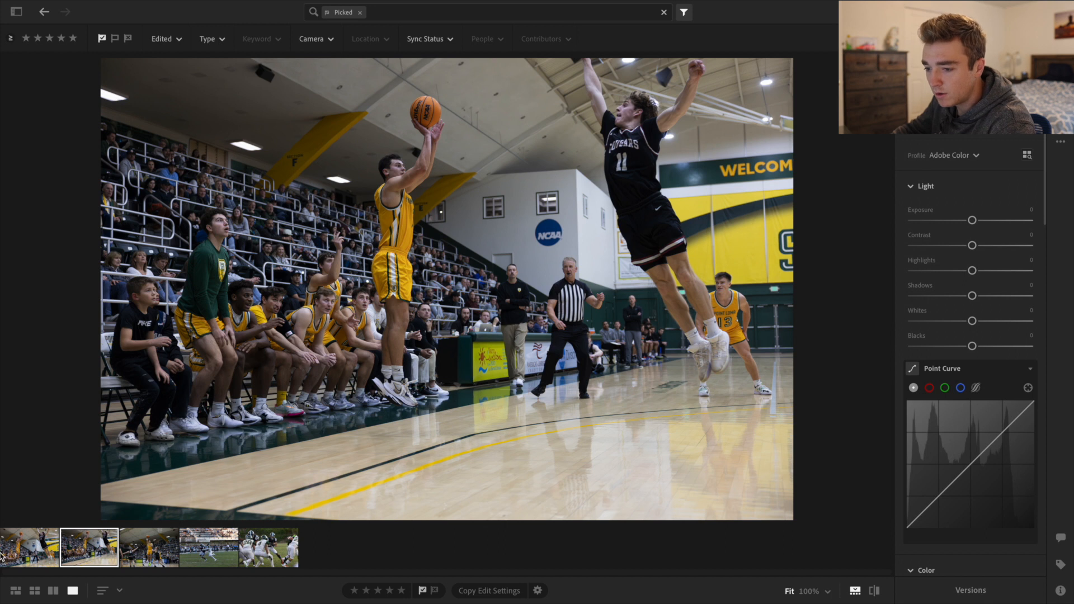
Step: Copy the edit settings from the edited noisy photo and paste them onto its denoised copy
click(33, 550)
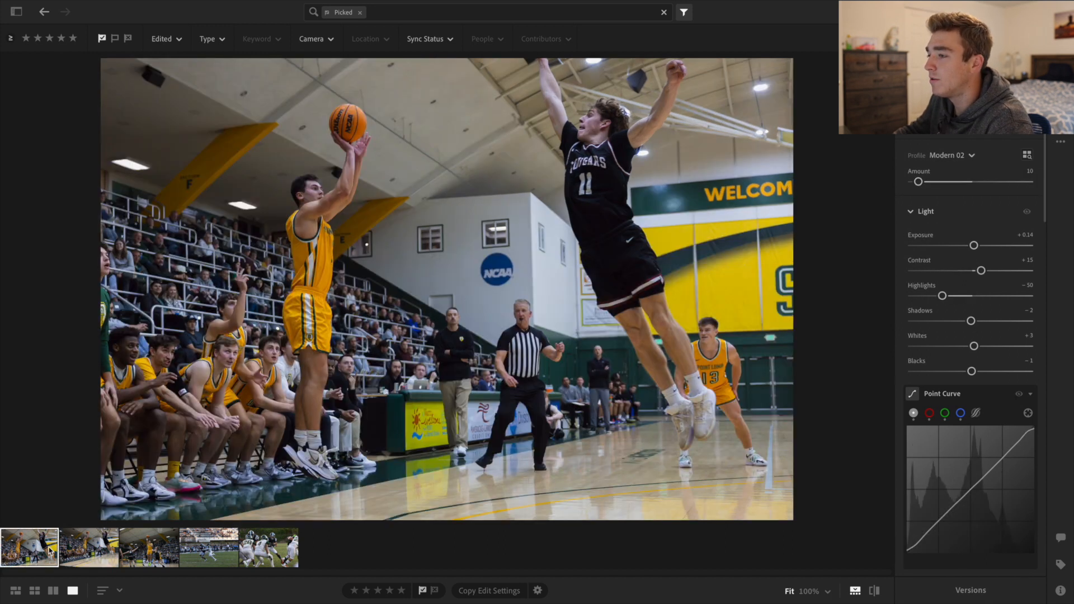
right_click(34, 551)
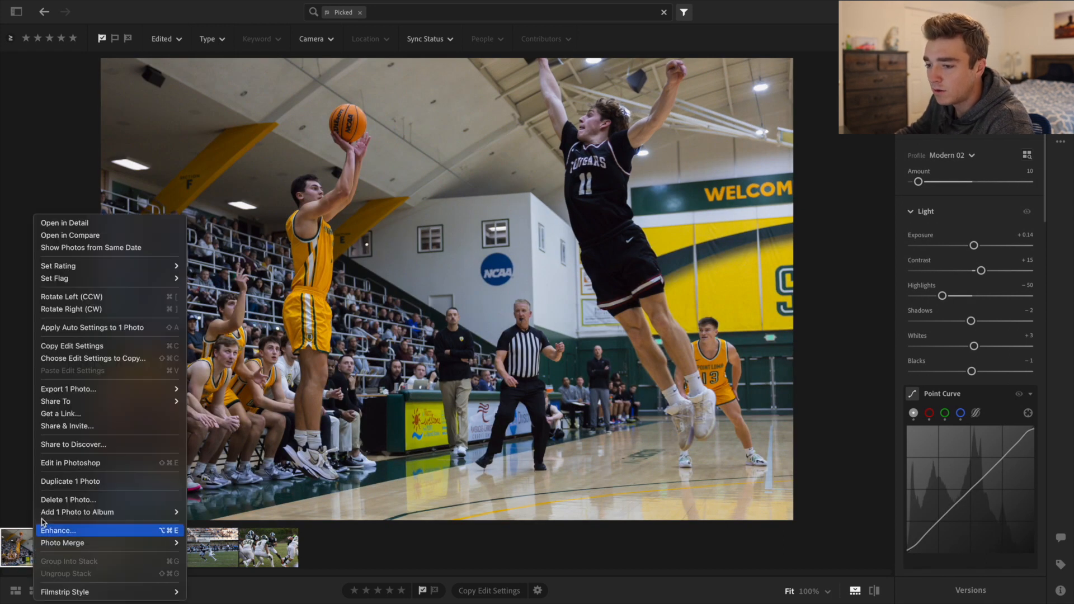
click(78, 346)
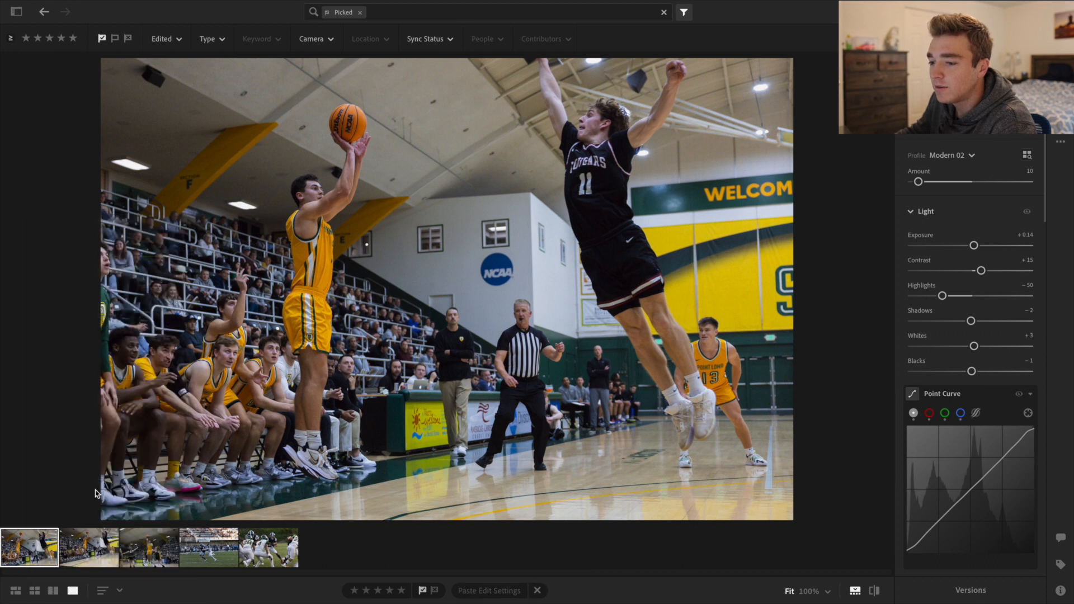
click(87, 549)
right_click(87, 548)
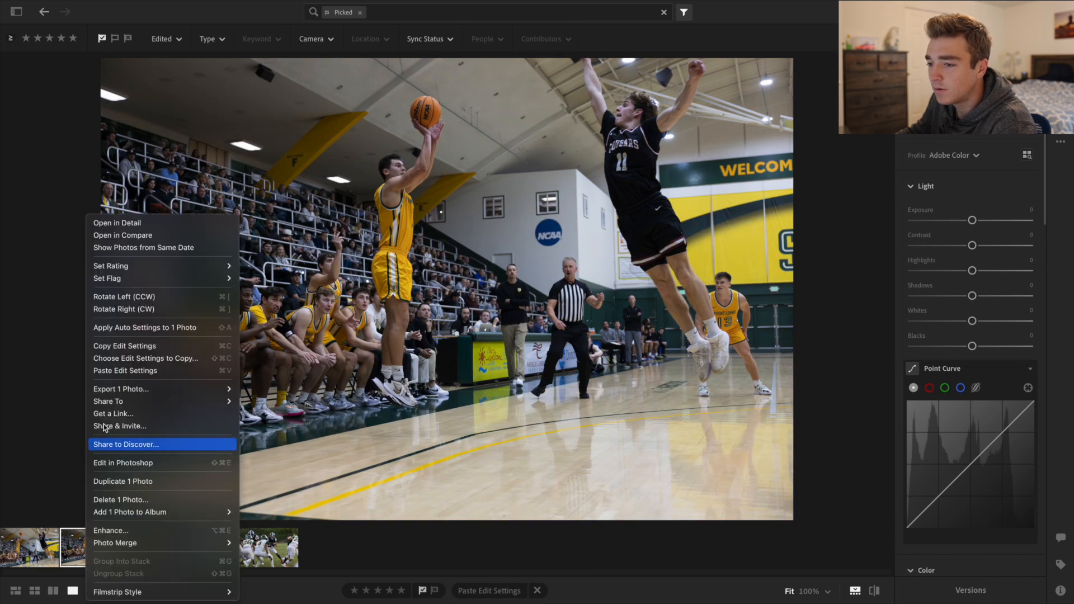
click(113, 371)
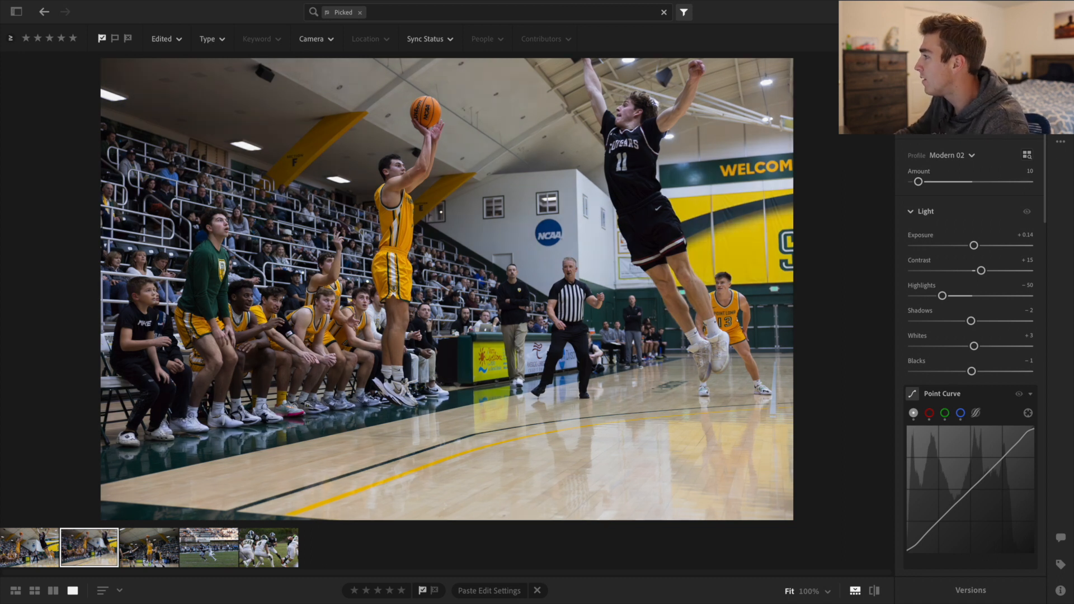
Step: Crop the denoised copy from its lower-left corner, trimming the seated spectators, part of the bench and the foreground floor
key(c)
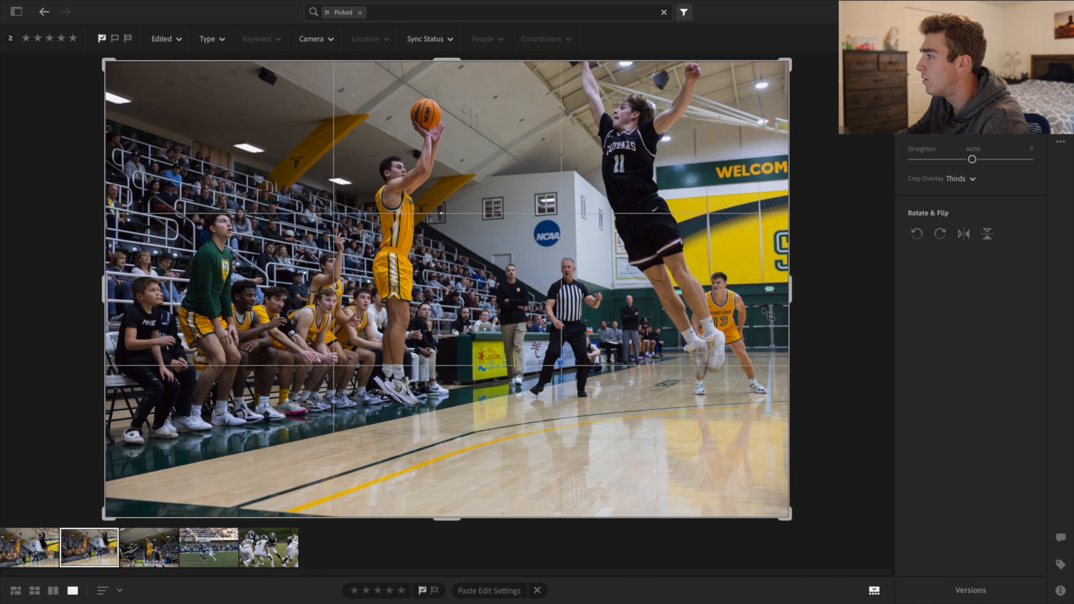
drag(106, 513, 184, 470)
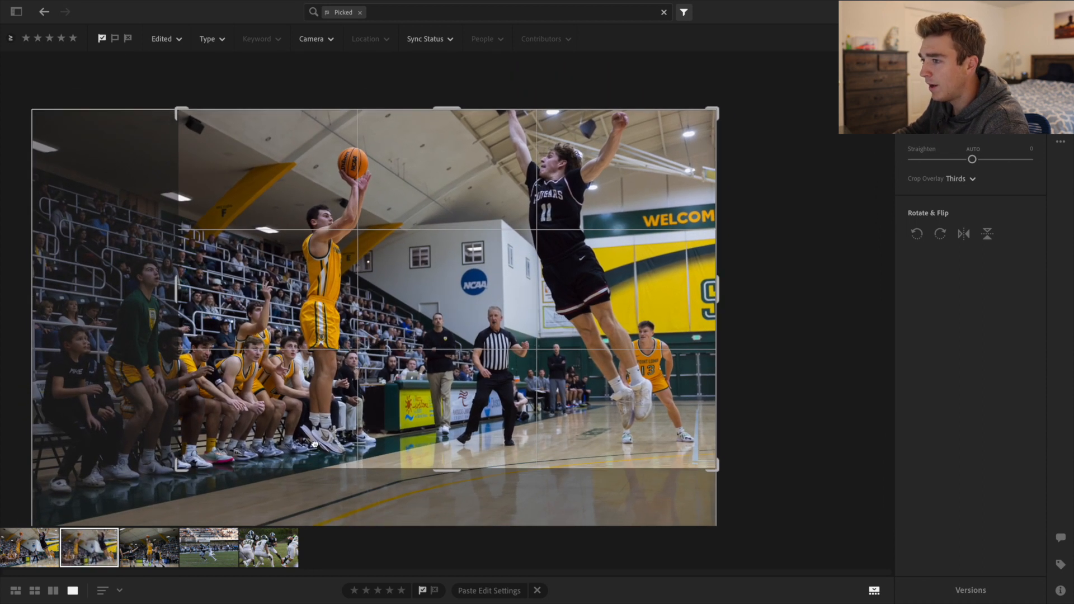
drag(312, 446, 312, 440)
key(Return)
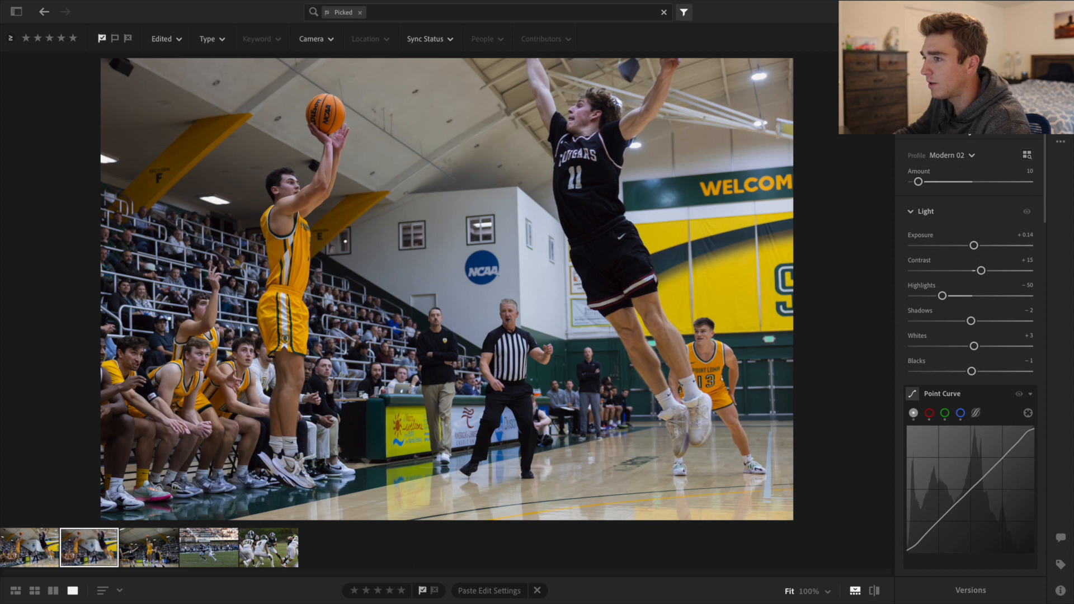
Step: Tighten the denoised copy's crop further from the lower-left corner and reposition the photo within the crop frame
key(c)
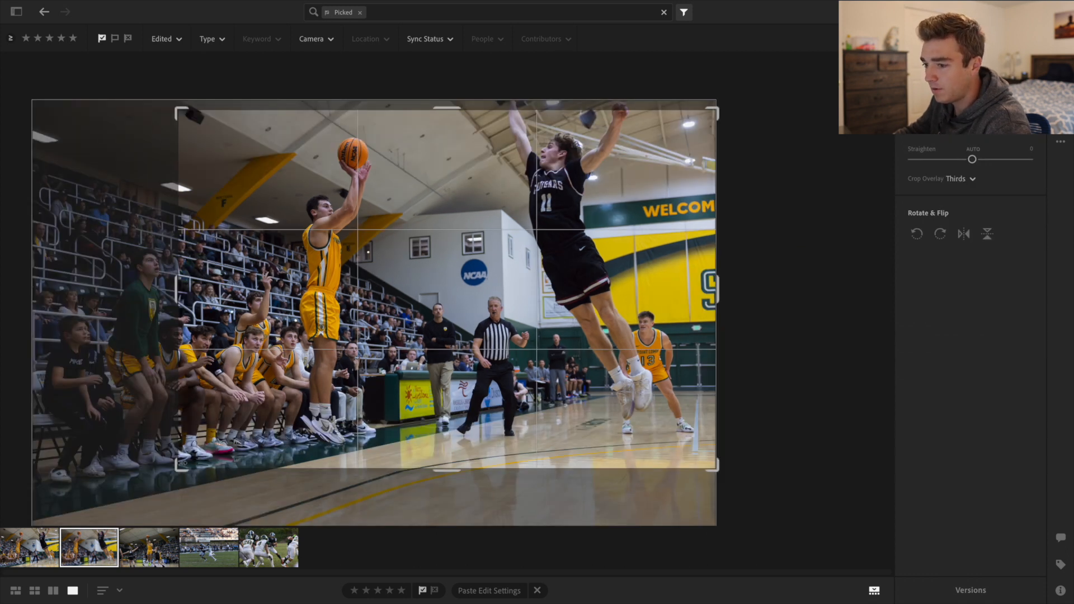
drag(178, 466, 198, 453)
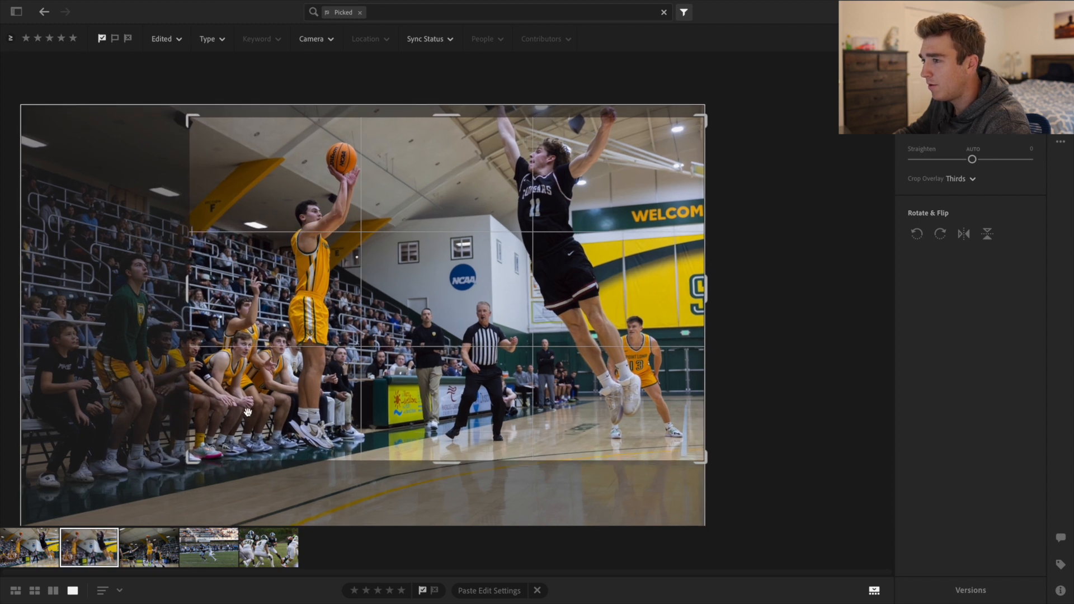
key(Return)
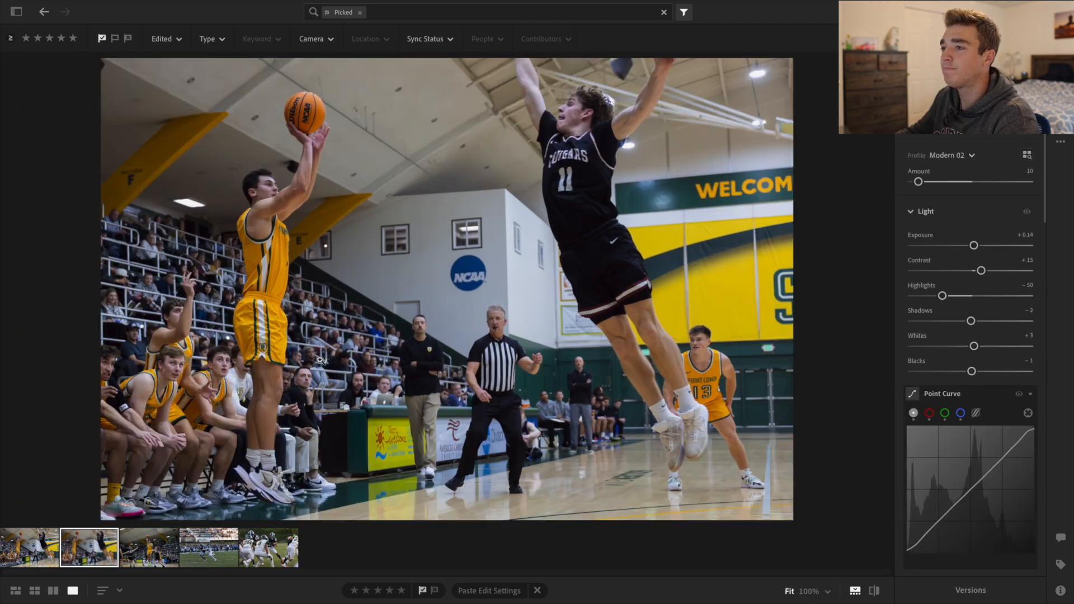
key(c)
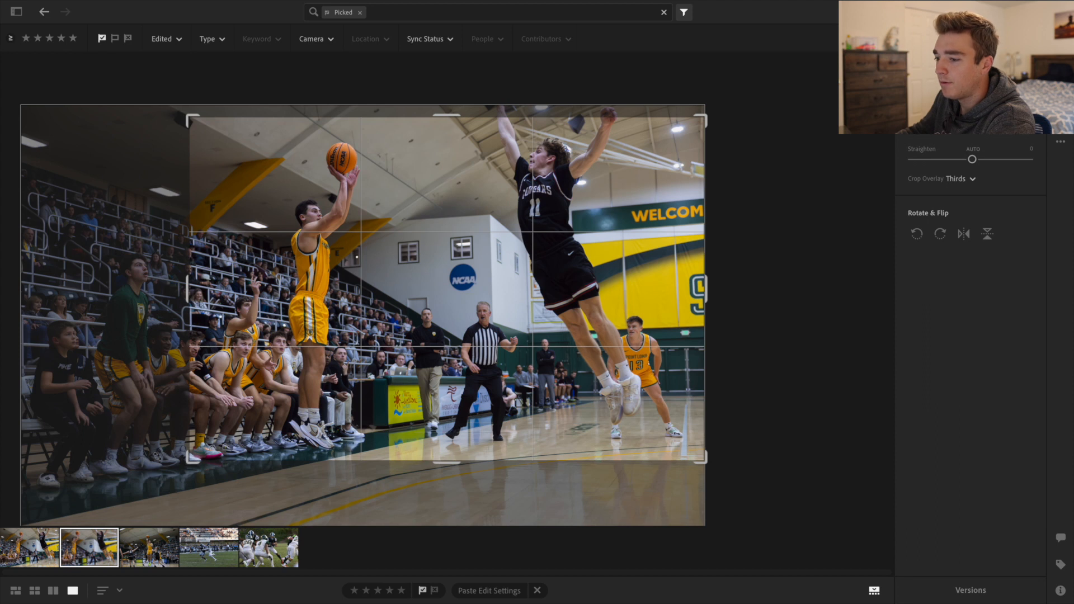
drag(223, 444, 246, 440)
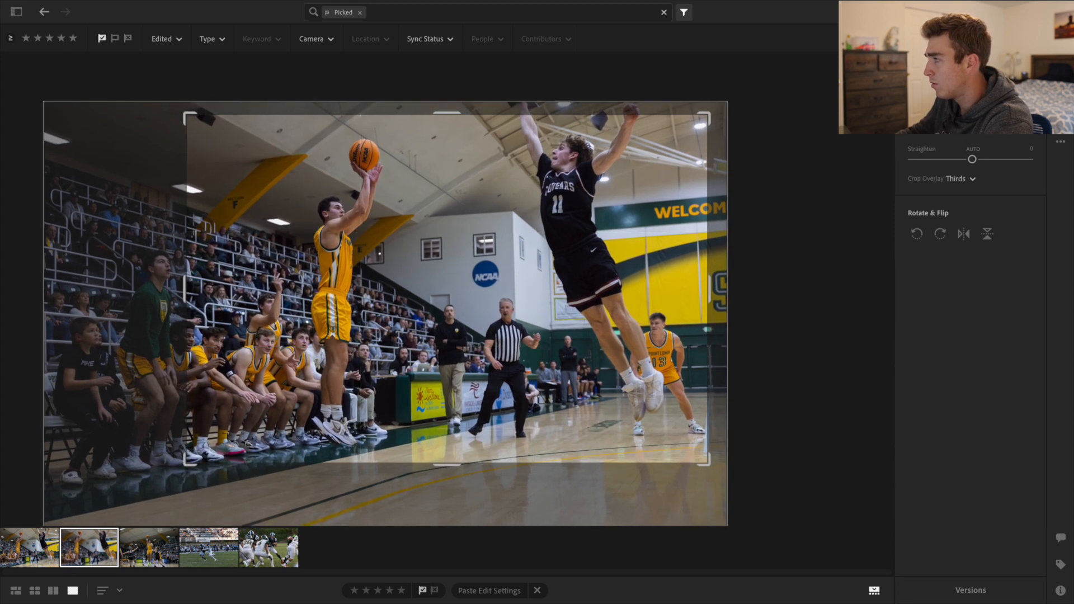
key(Return)
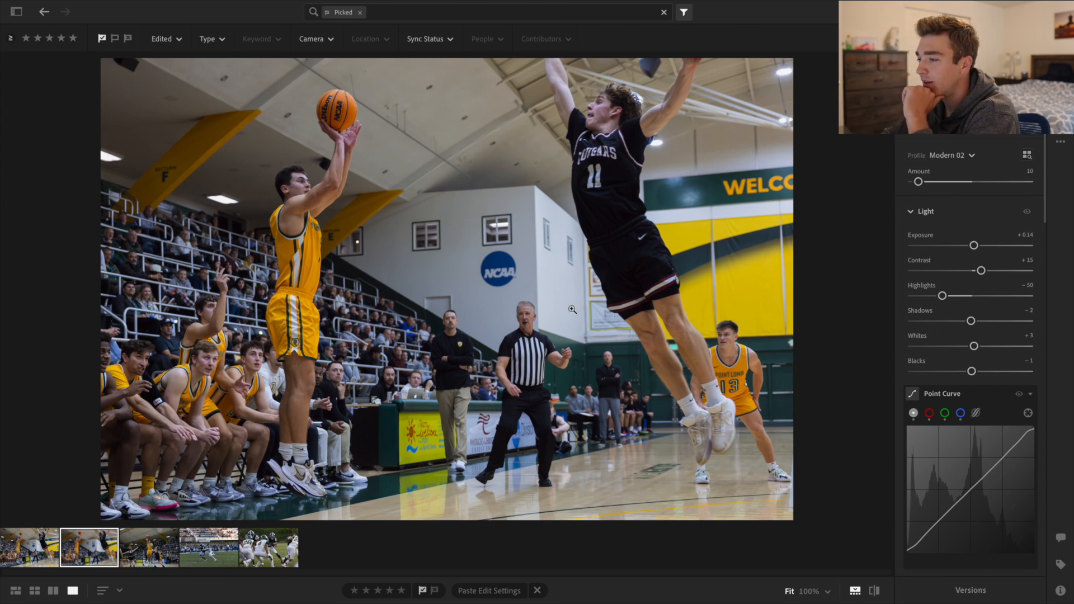
Step: Examine the shooter's jersey and shoulder up close in the denoised copy and compare their noise with the noisy photo
click(377, 183)
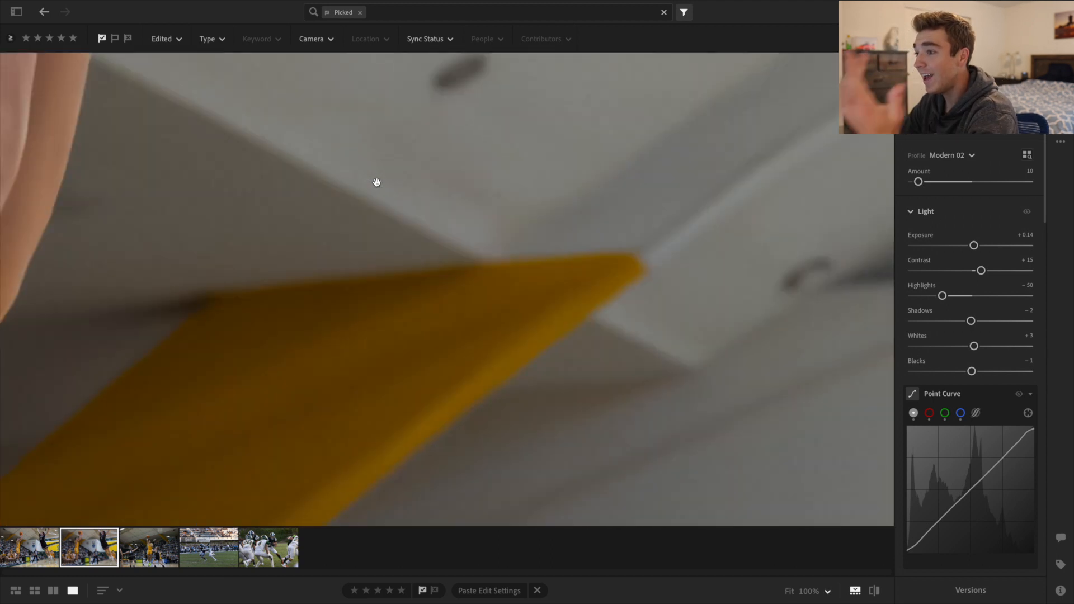
drag(290, 222, 1000, 233)
drag(583, 243, 458, 243)
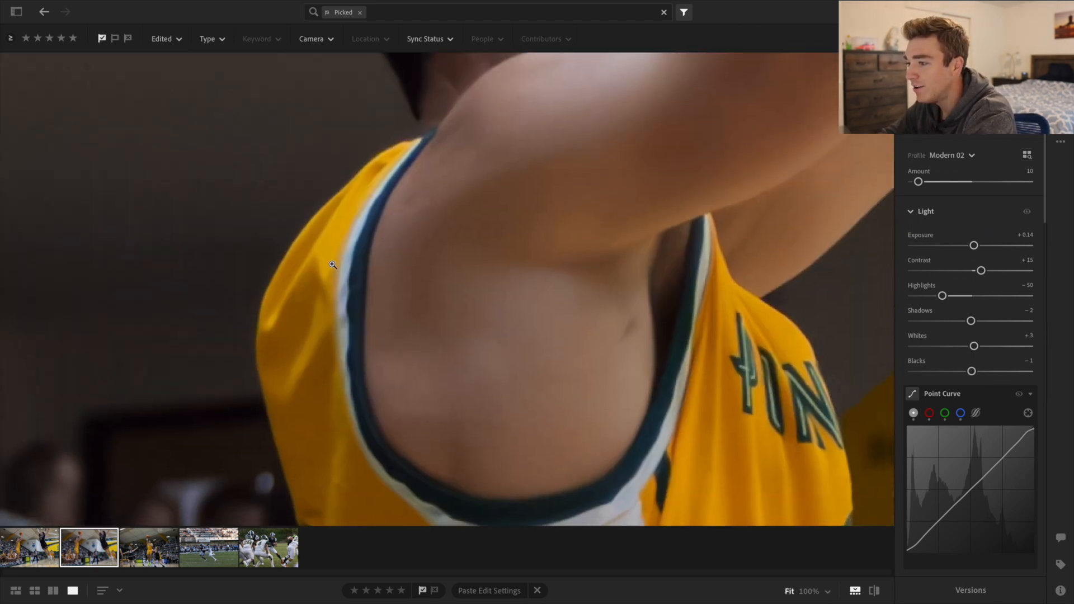
click(333, 265)
click(306, 247)
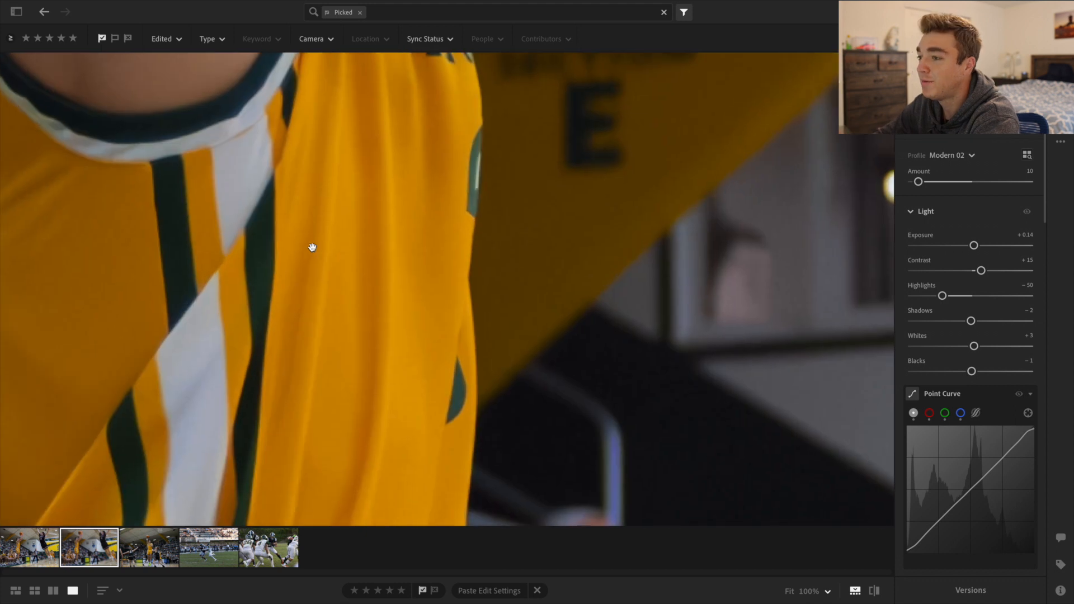
drag(432, 220, 396, 368)
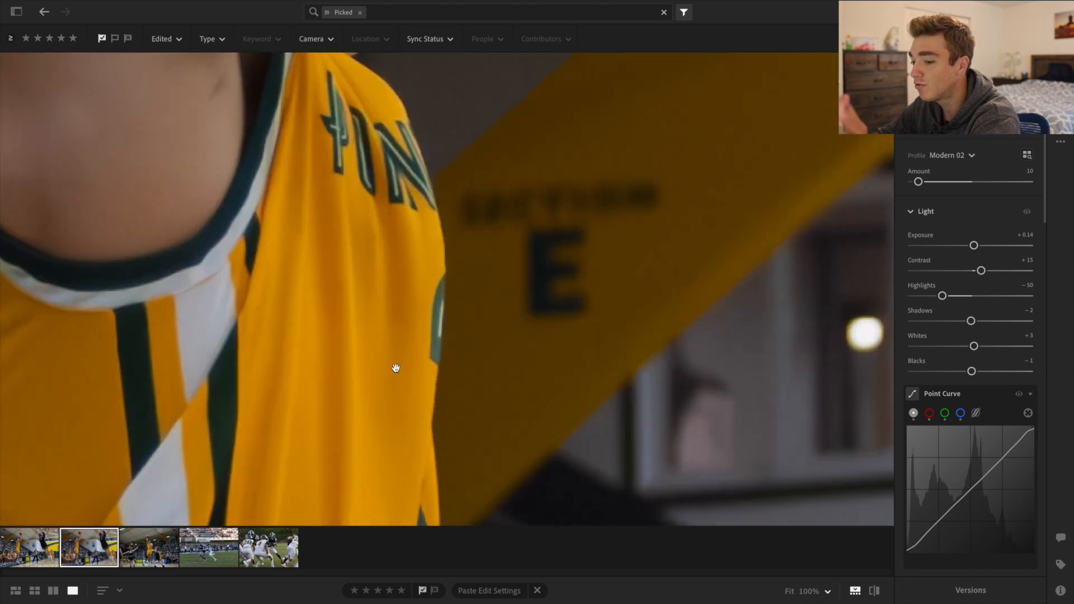
click(32, 541)
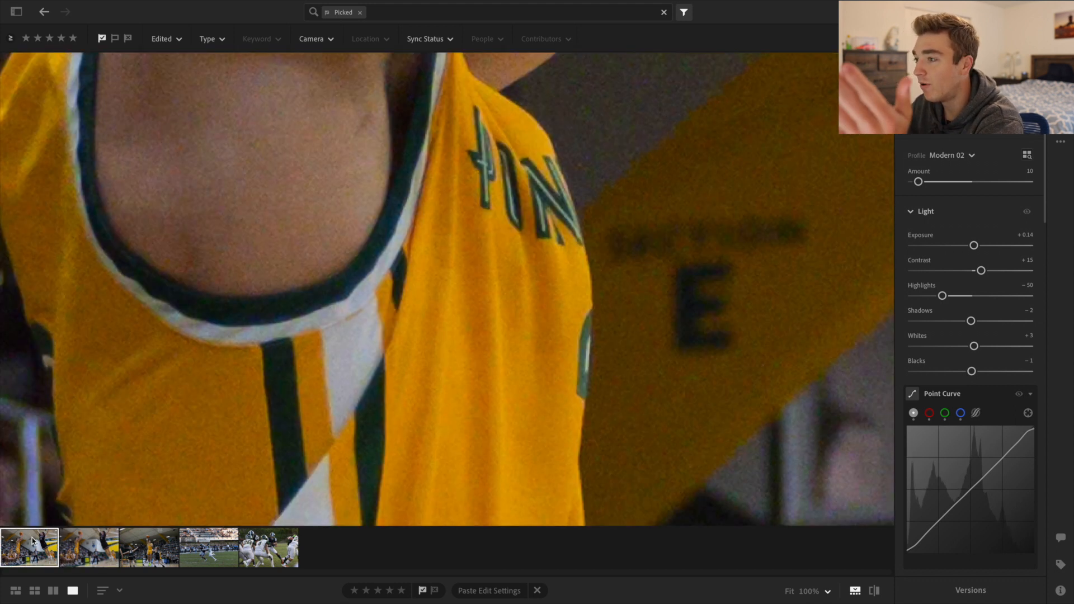
click(89, 540)
click(37, 541)
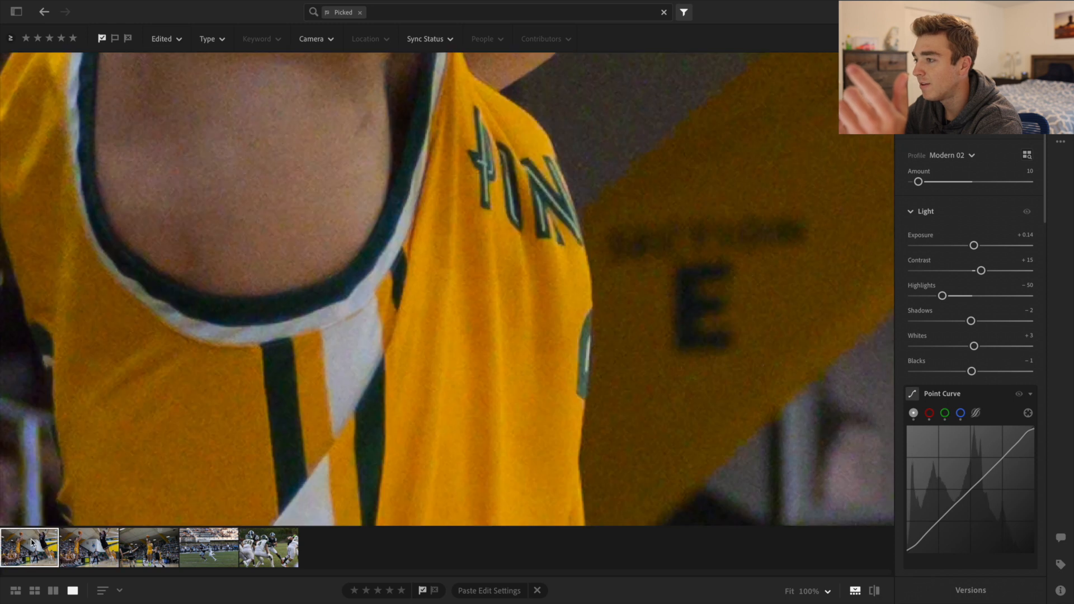
click(398, 256)
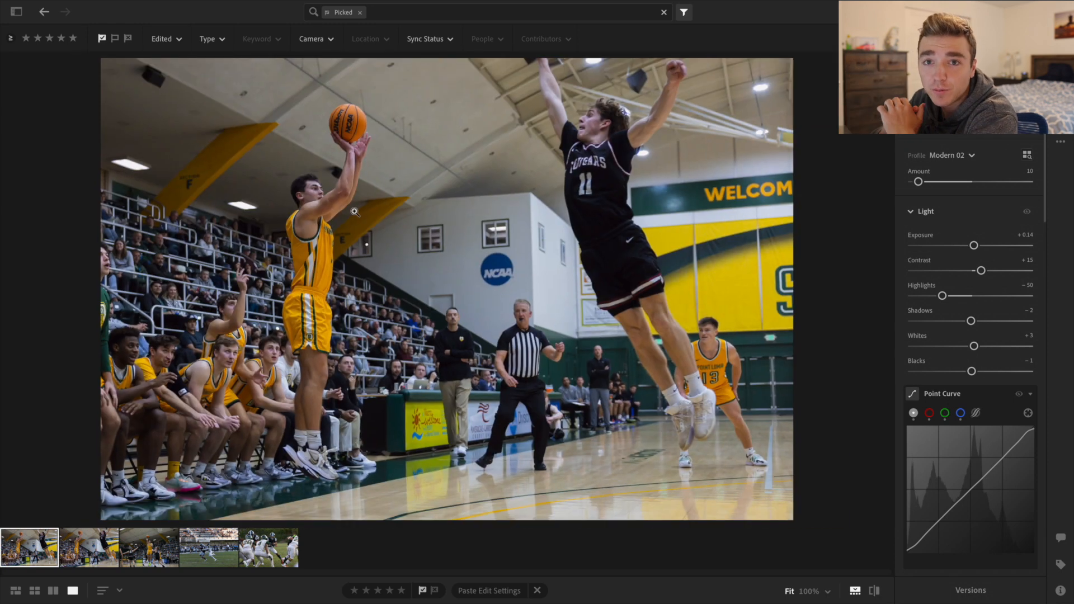
Step: Compare the shooter's face and arms up close between the noisy photo and the denoised copy
click(321, 214)
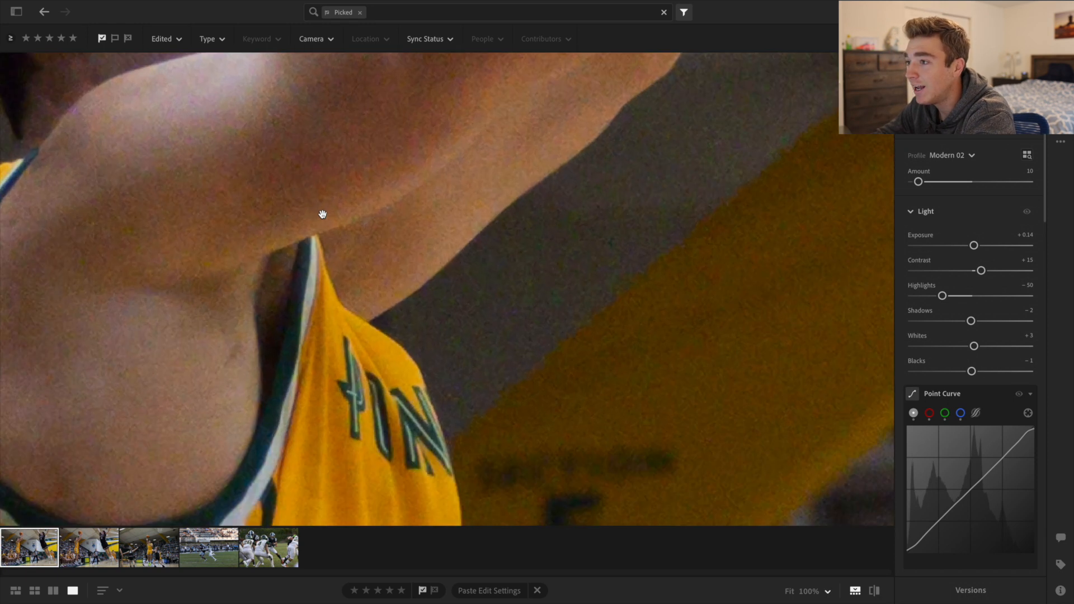
drag(291, 120, 434, 542)
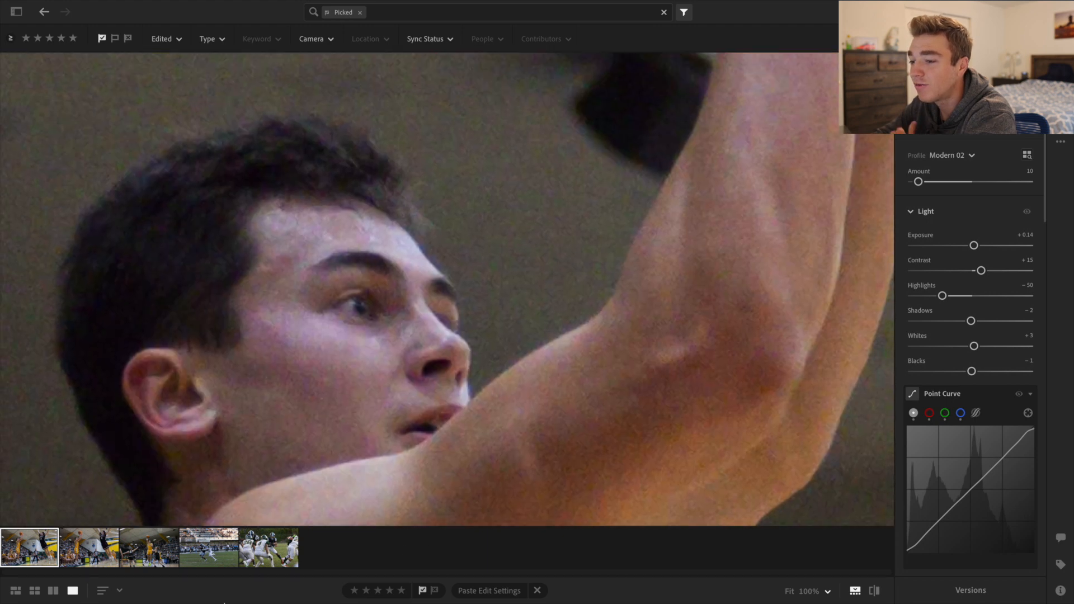
click(107, 546)
drag(149, 278, 353, 280)
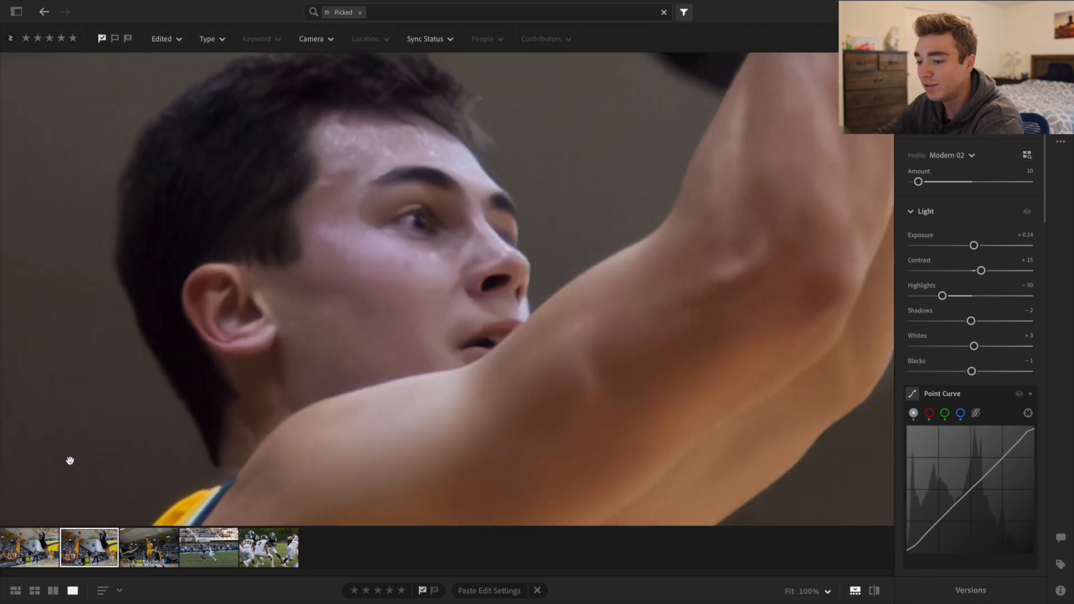
click(33, 540)
drag(308, 435, 183, 379)
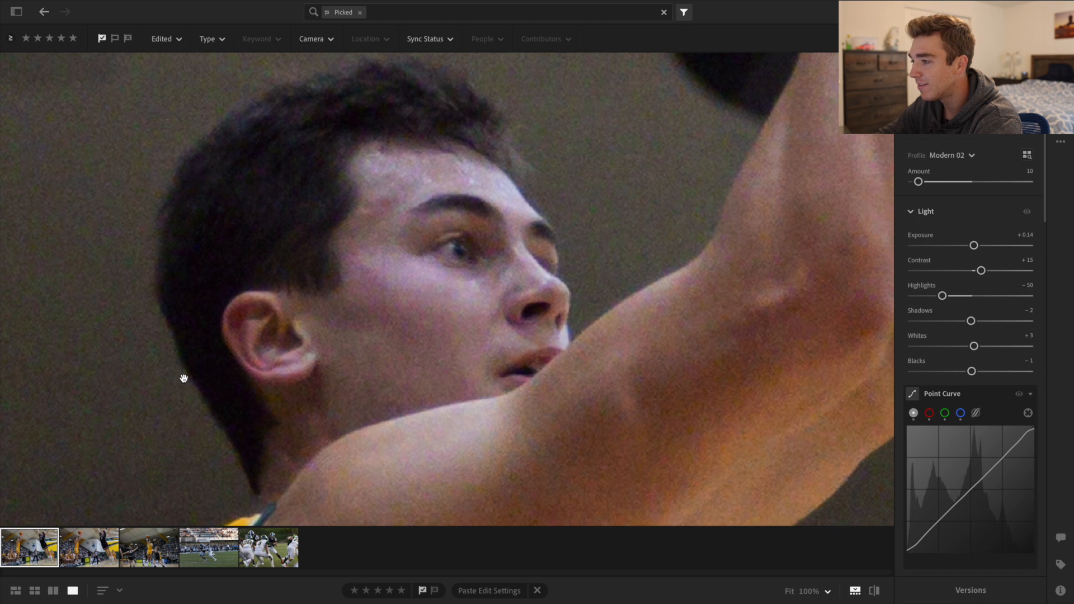
click(110, 551)
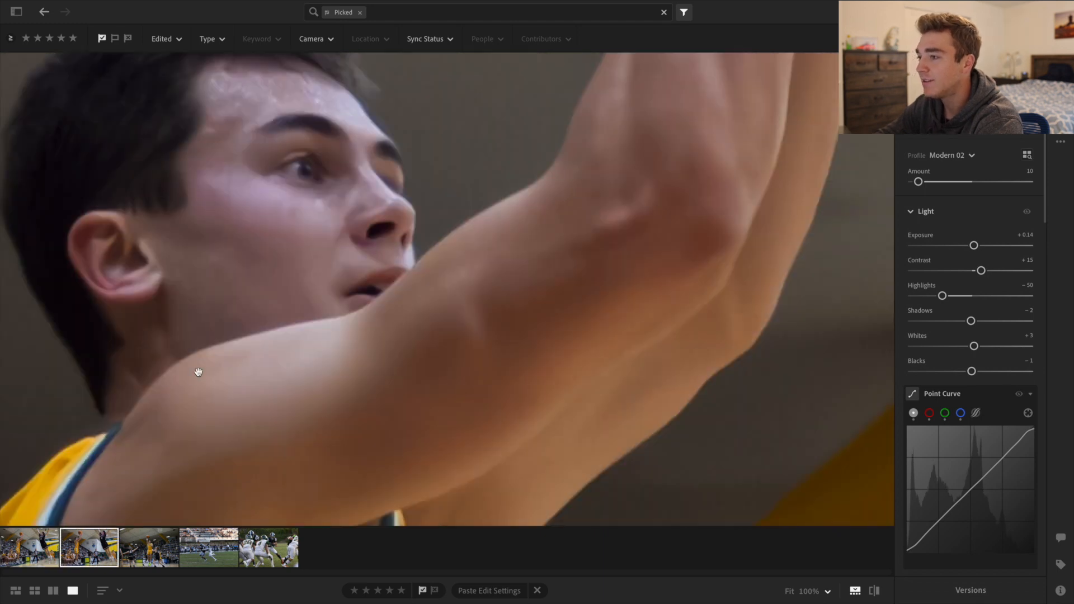
click(198, 372)
Step: Return to the full view of the denoised copy and compare its edit with the original version
key(Left)
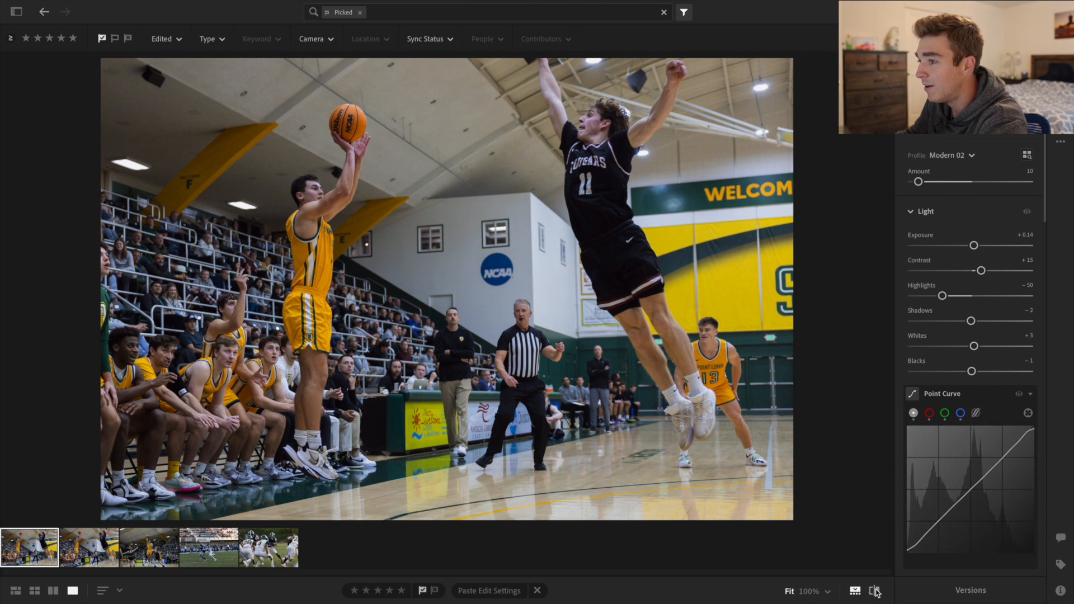
click(105, 556)
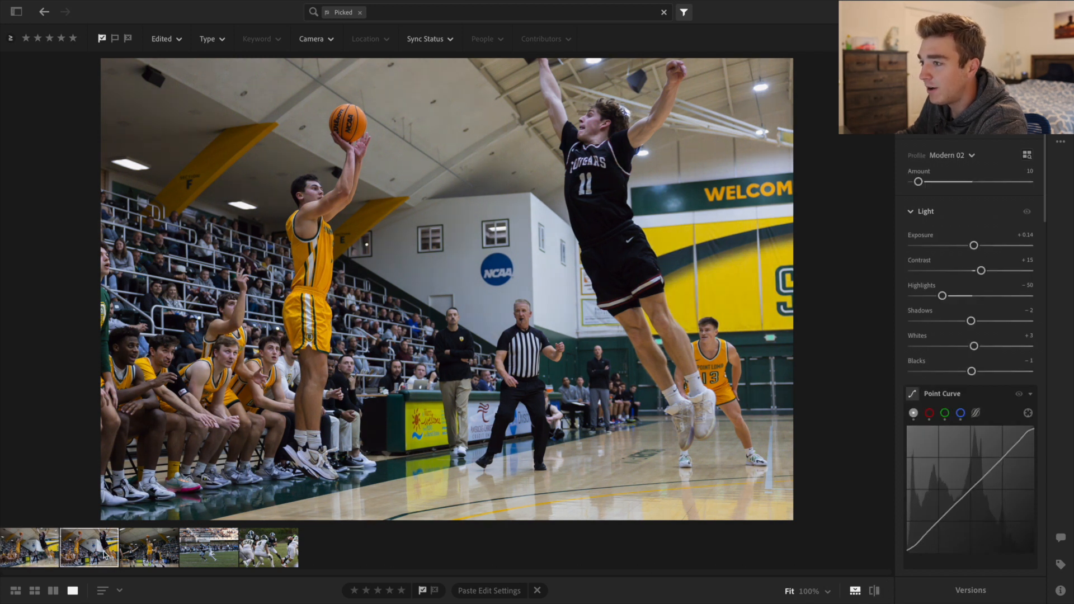
click(871, 590)
click(871, 590)
click(872, 591)
click(872, 591)
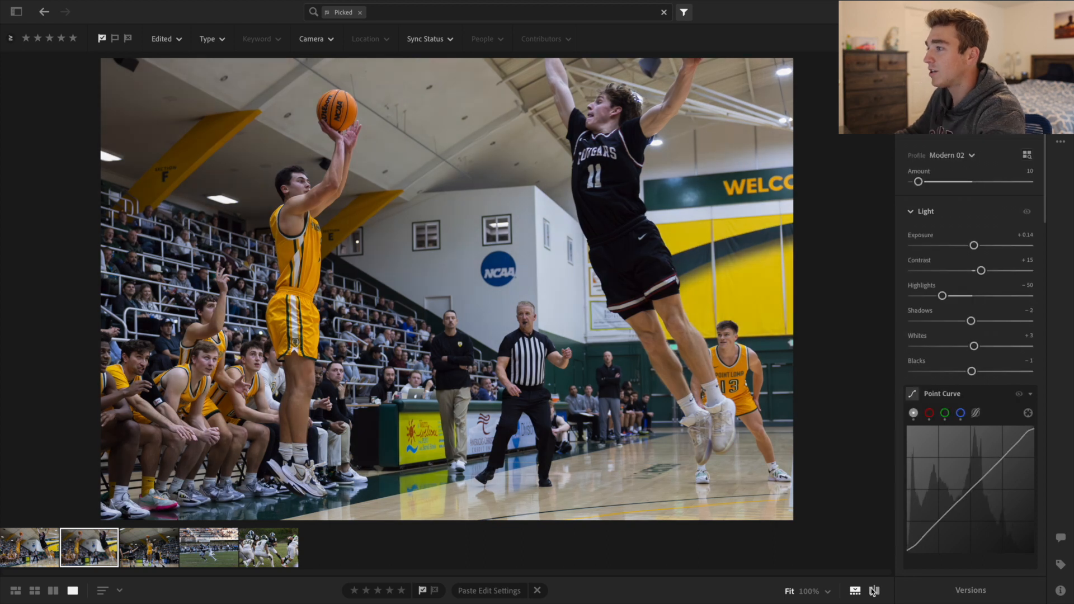
click(873, 591)
click(873, 592)
Step: Compare the background player's face up close between the denoised copy and the noisy photo, returning to the full view
scroll(955, 235, down, 1)
scroll(955, 235, down, 5)
click(727, 340)
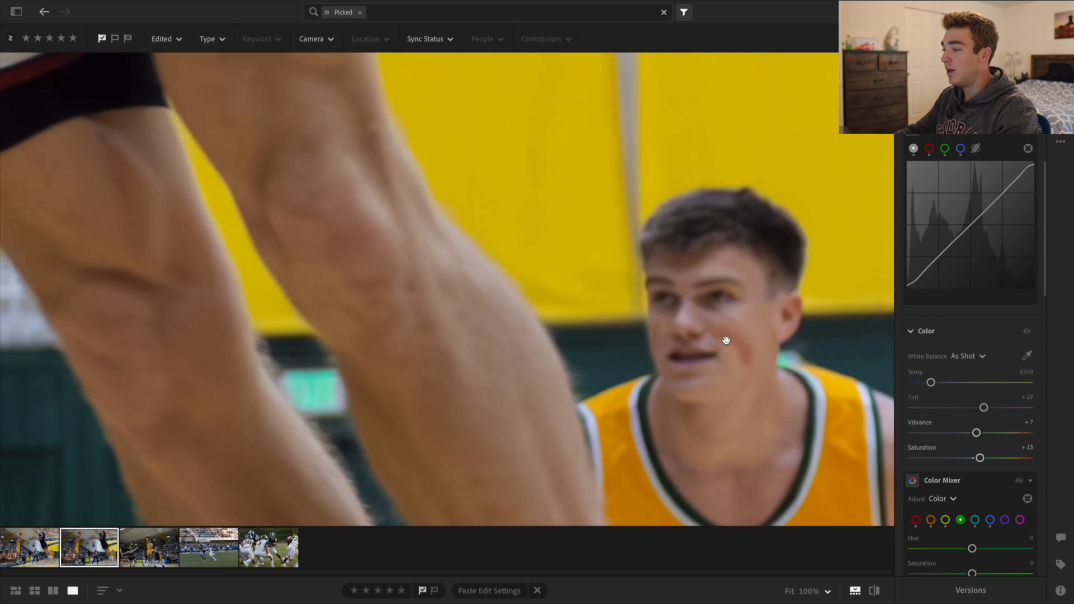
drag(718, 336, 555, 315)
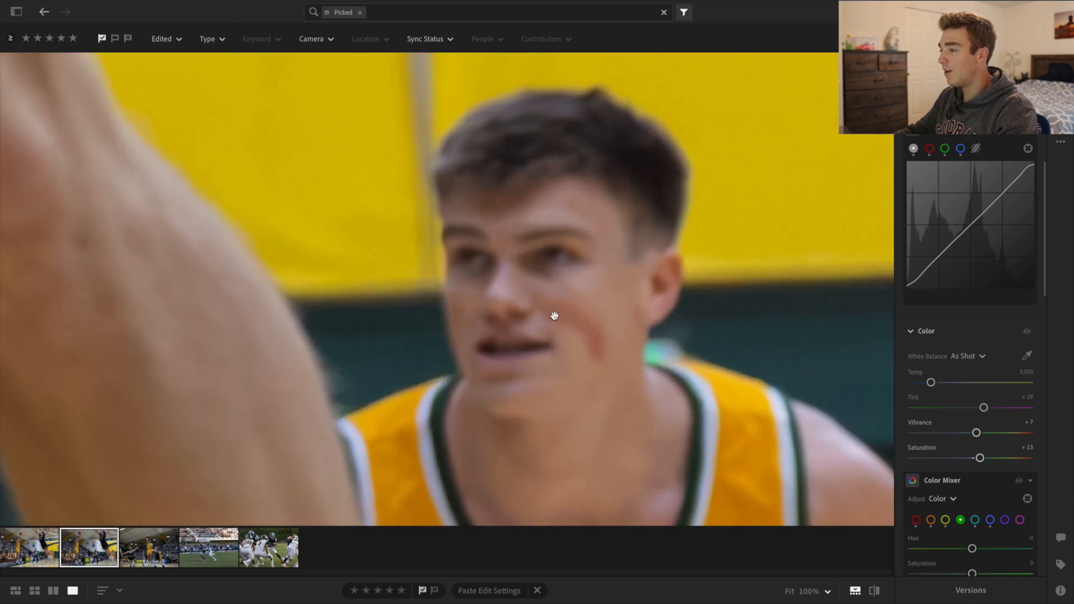
click(23, 550)
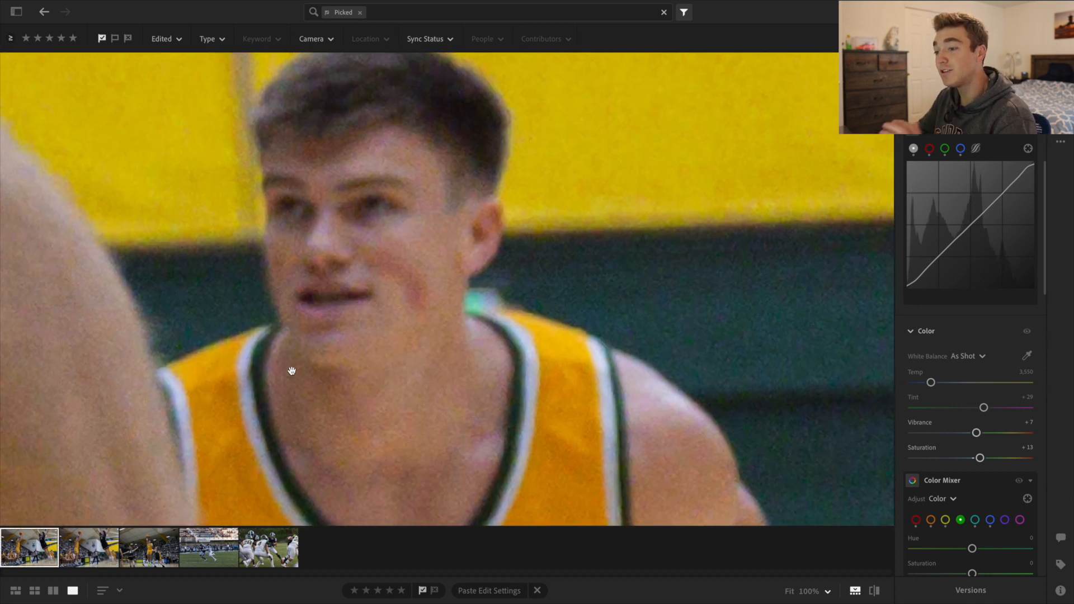
click(87, 561)
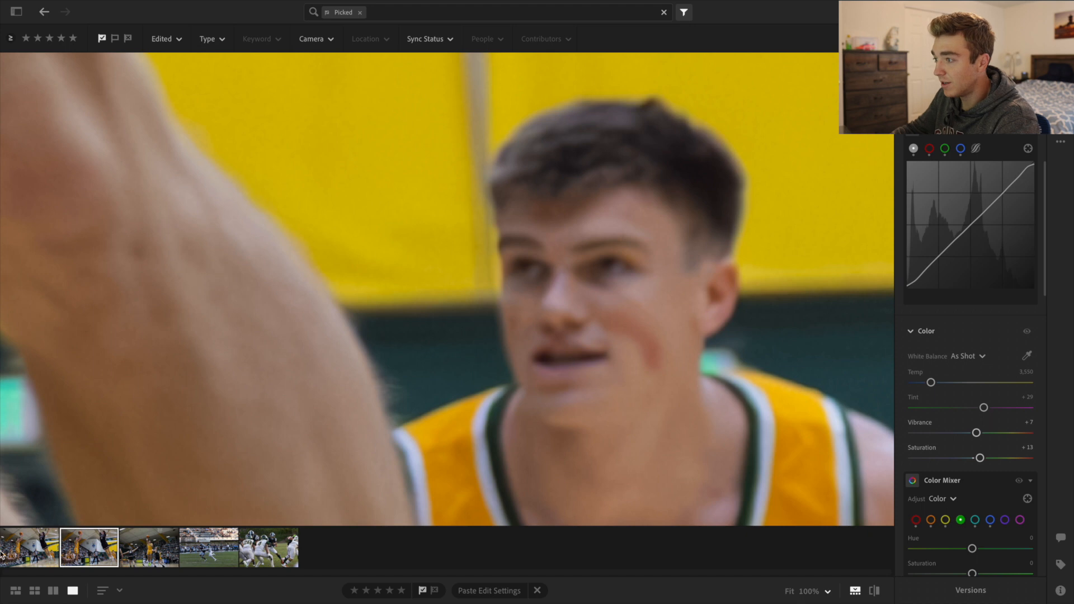
click(29, 547)
click(653, 457)
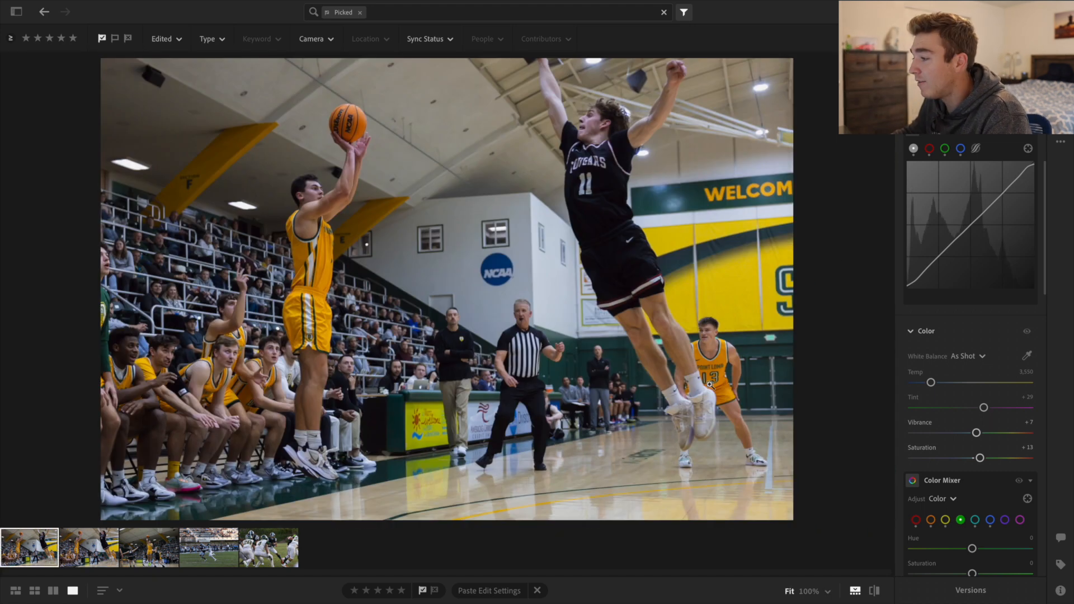
Step: Compare the full views of the denoised copy and the noisy photo by switching between them
click(105, 543)
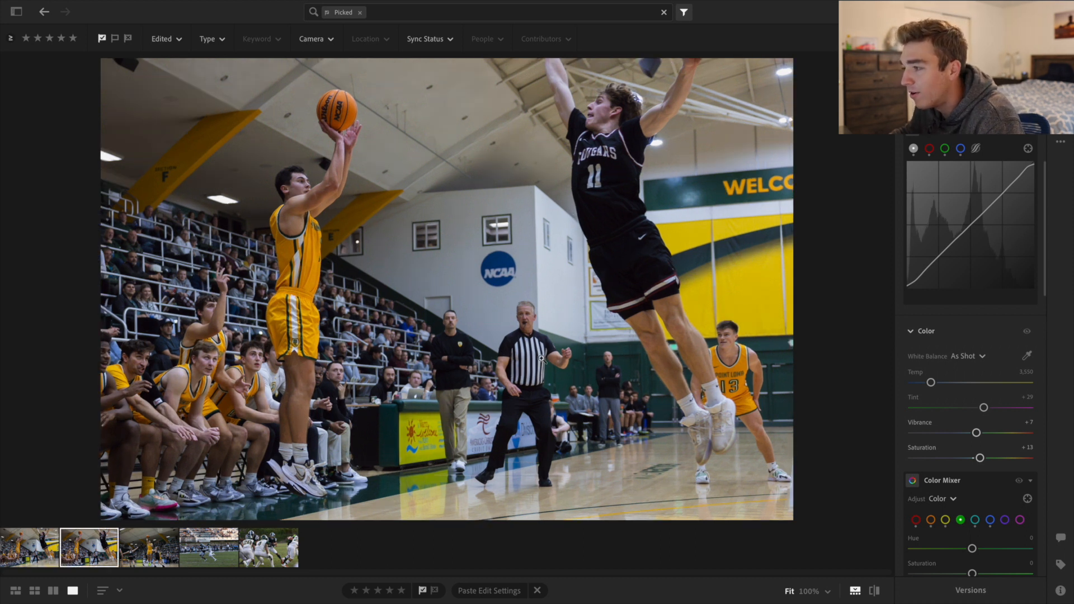
click(43, 548)
click(86, 554)
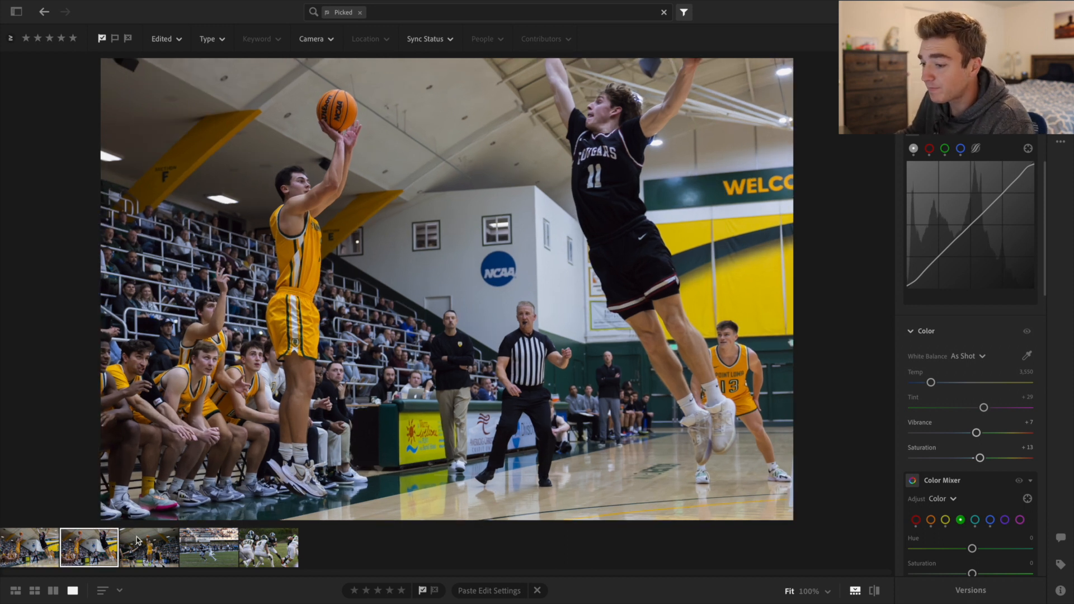
Step: Open the basketball layup photo and run AI Denoise on it with an amount of 100
click(150, 553)
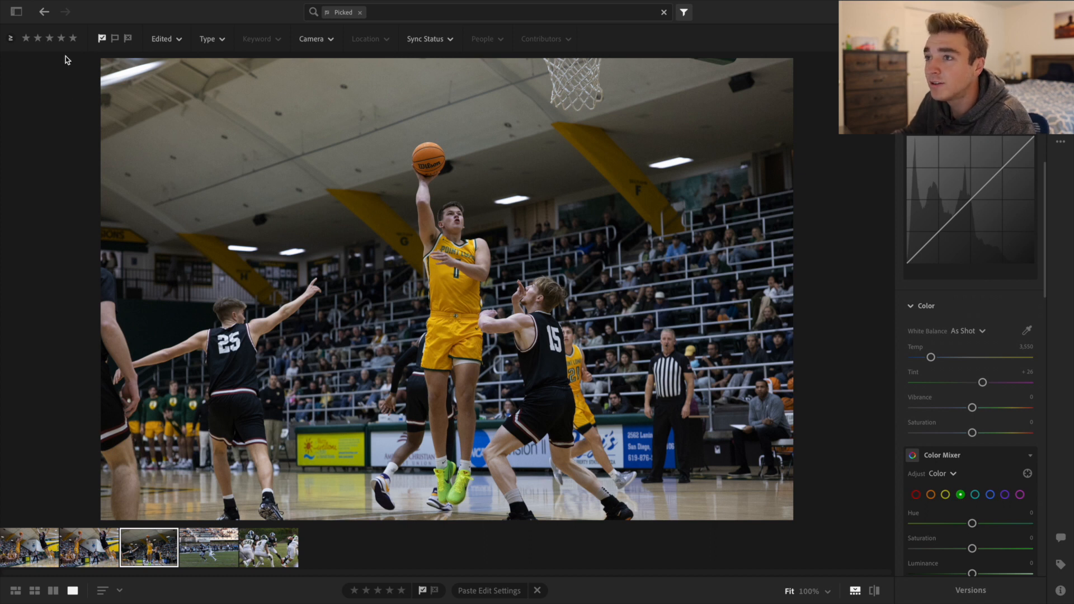
scroll(968, 277, down, 10)
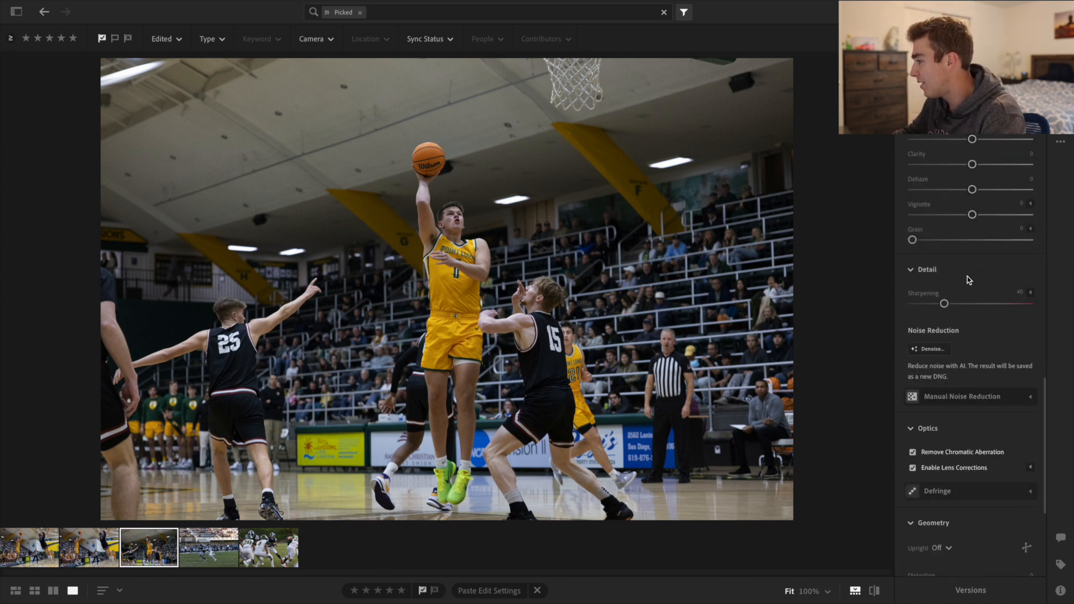
scroll(968, 277, up, 4)
click(929, 311)
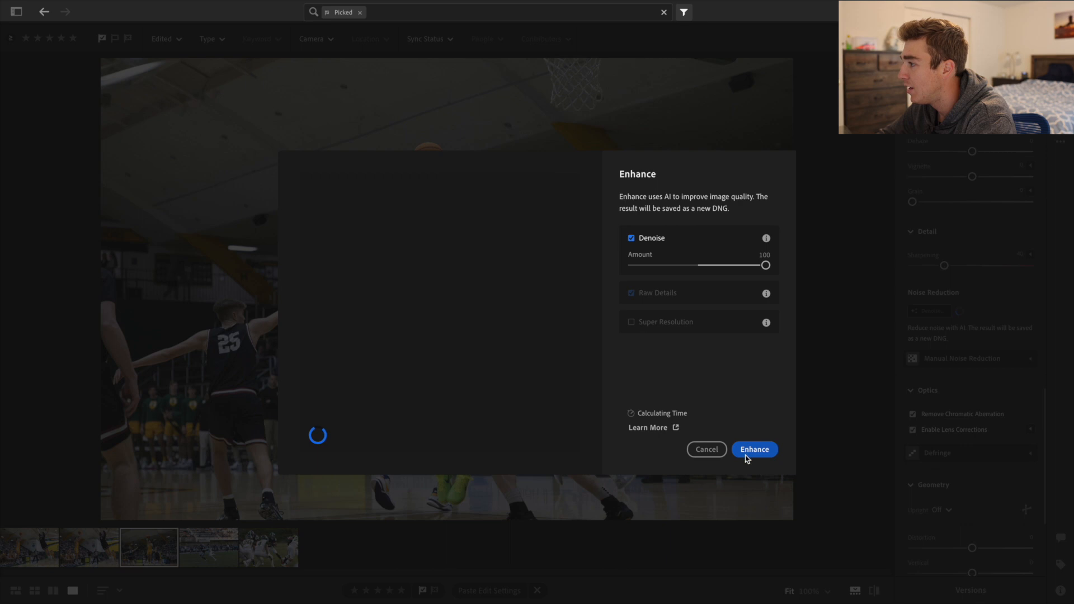
click(755, 450)
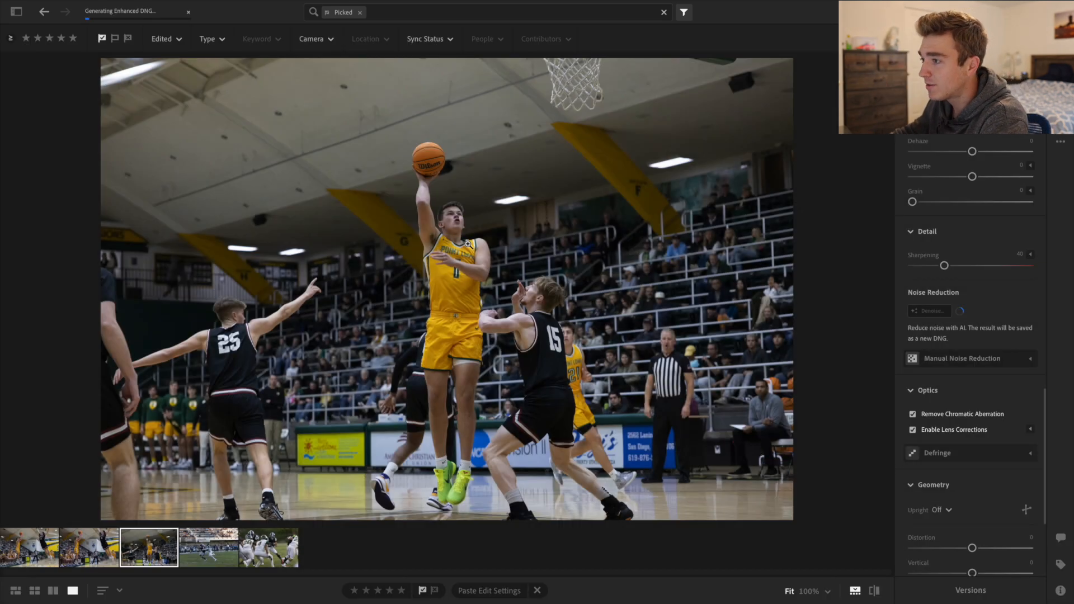
Step: Transfer the edit settings from the edited, denoised basketball photo to the layup photo
scroll(998, 177, up, 6)
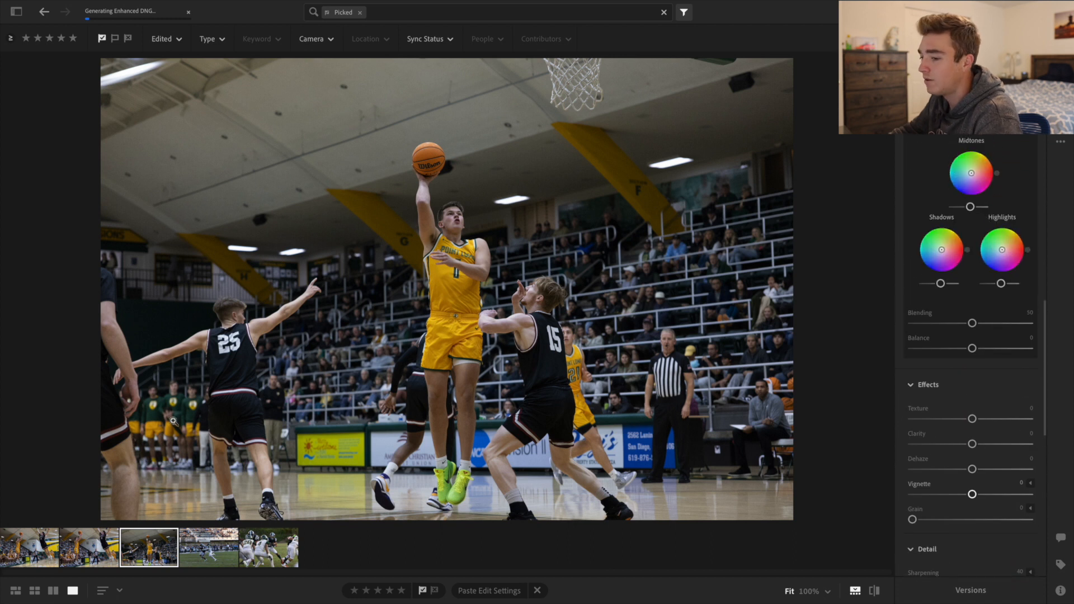
click(56, 551)
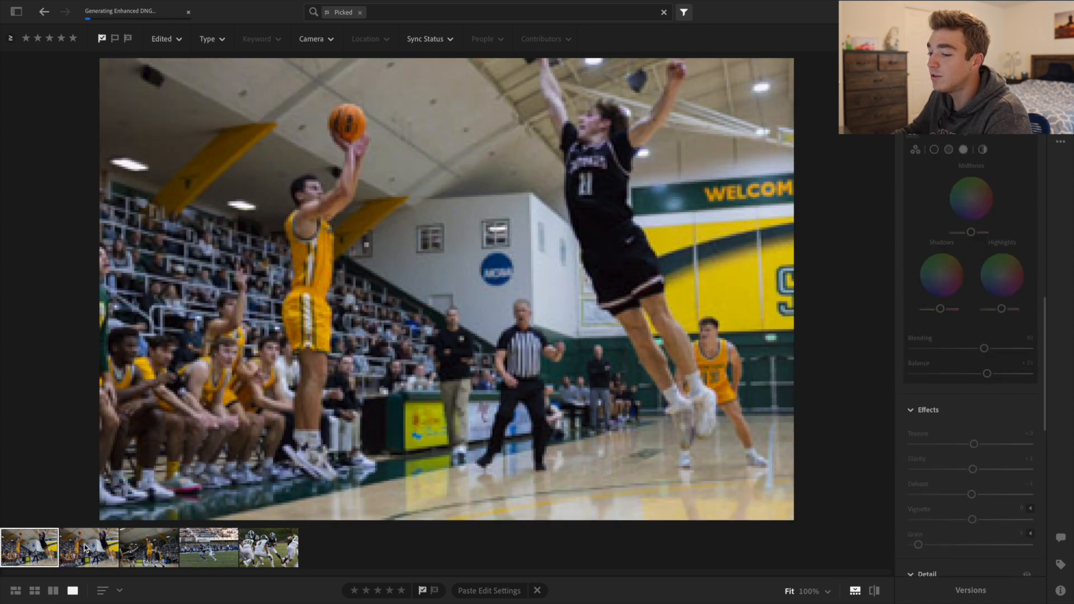
click(138, 551)
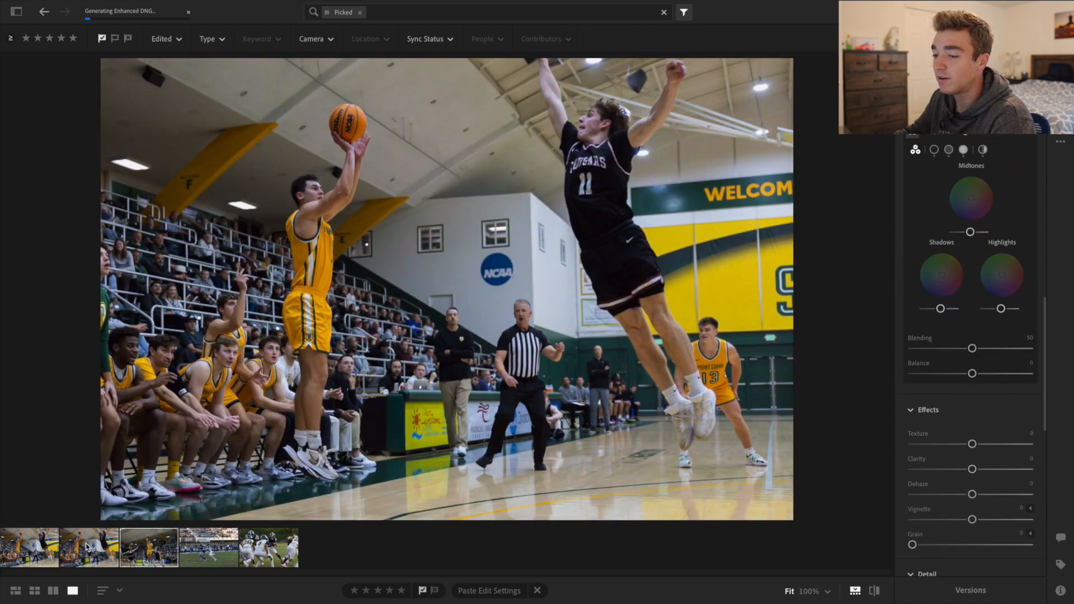
right_click(86, 554)
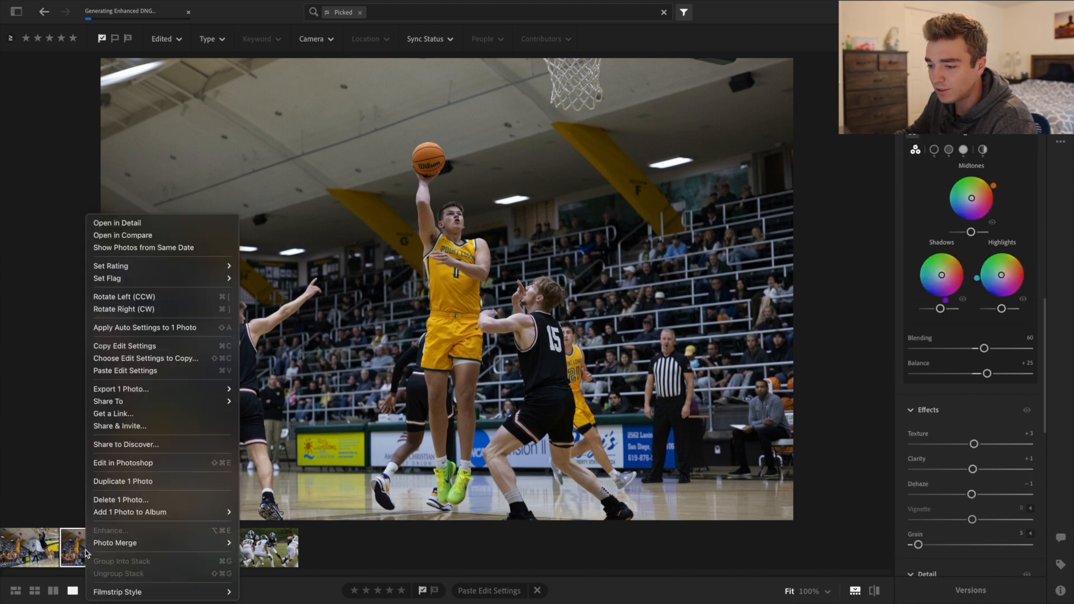
click(130, 555)
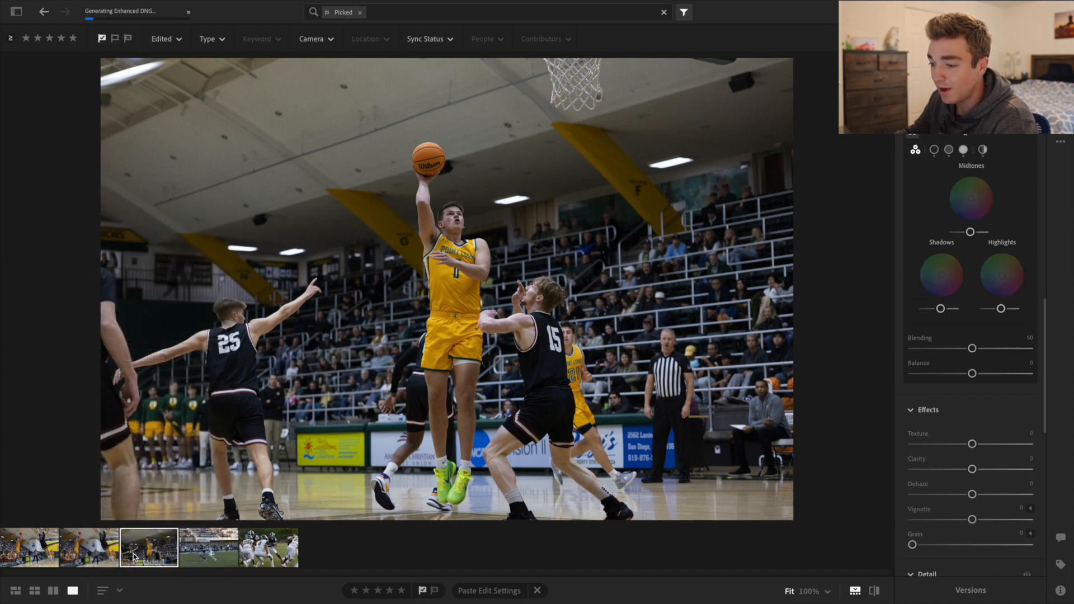
right_click(137, 555)
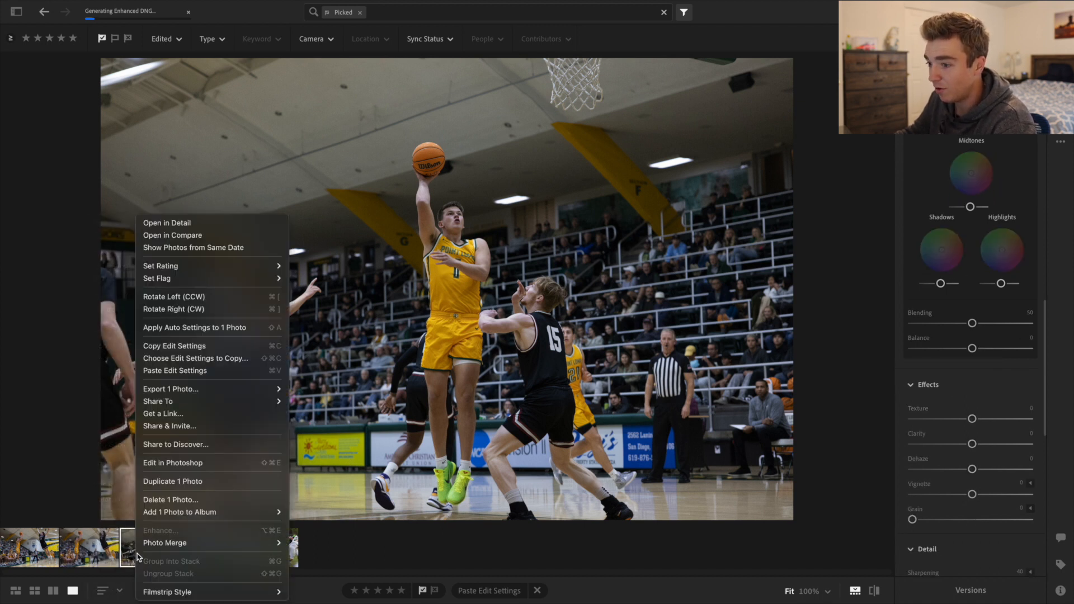
click(175, 370)
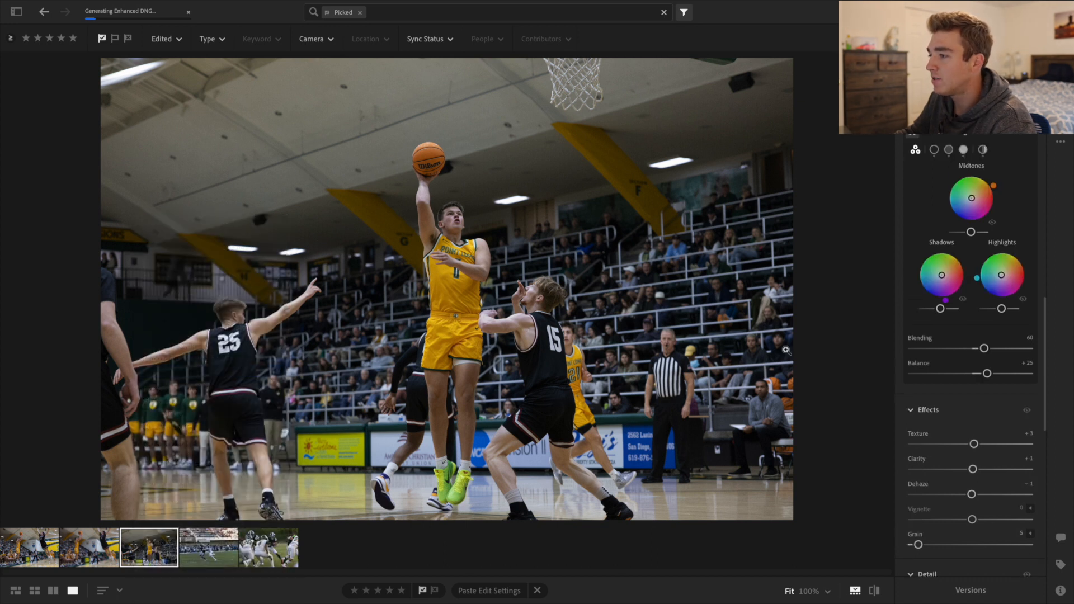
Step: Compare the layup photo's pasted edit with its original version
scroll(951, 423, up, 10)
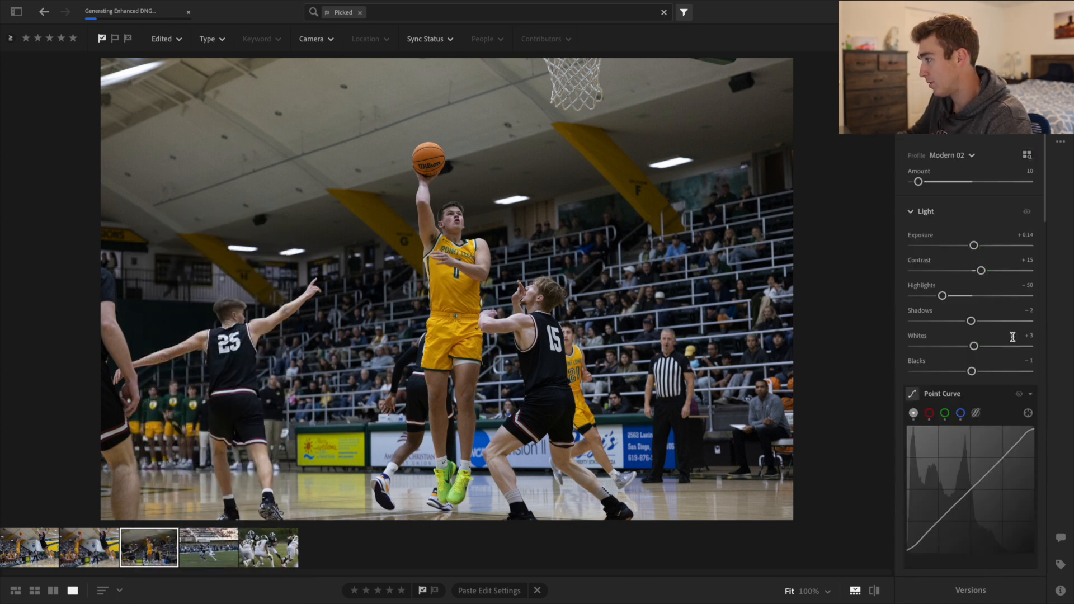
click(877, 590)
click(876, 590)
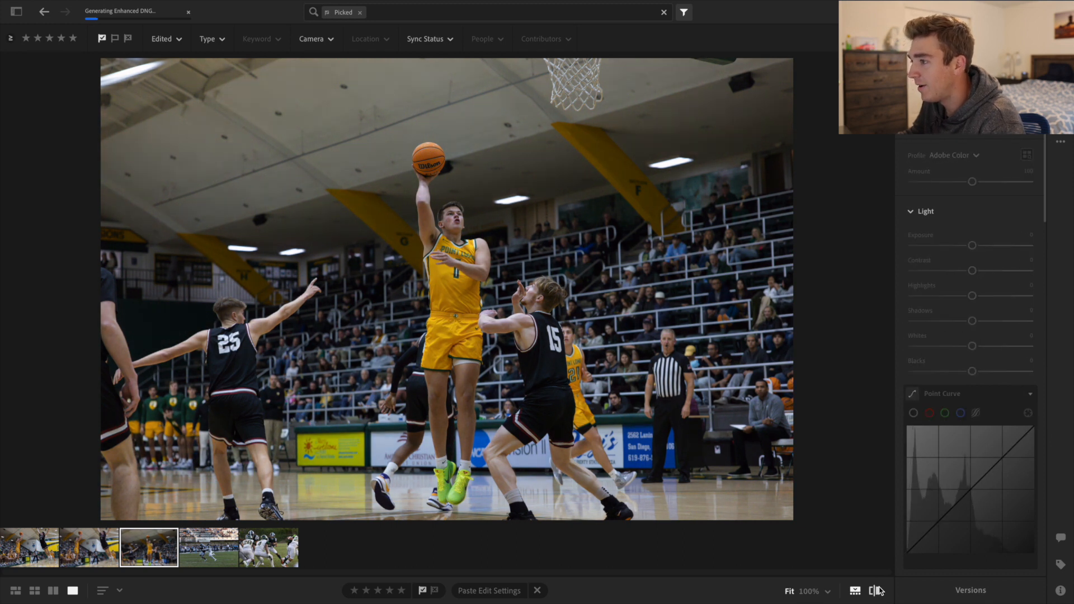
click(878, 590)
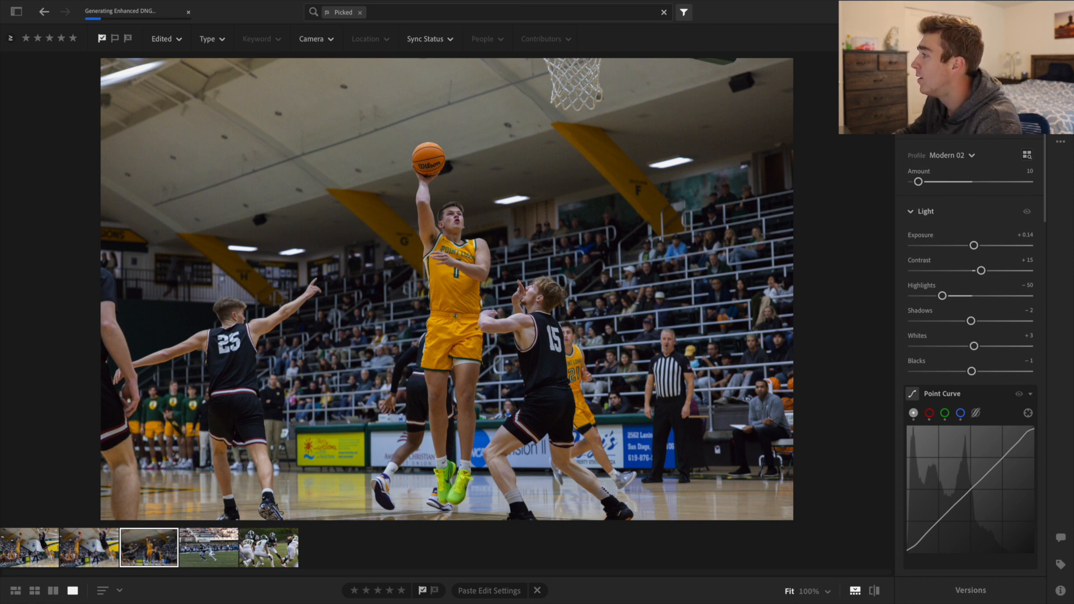
Step: Start cropping the layup photo, trying a 5 x 4 aspect ratio before setting it to 3 x 2
key(c)
click(969, 125)
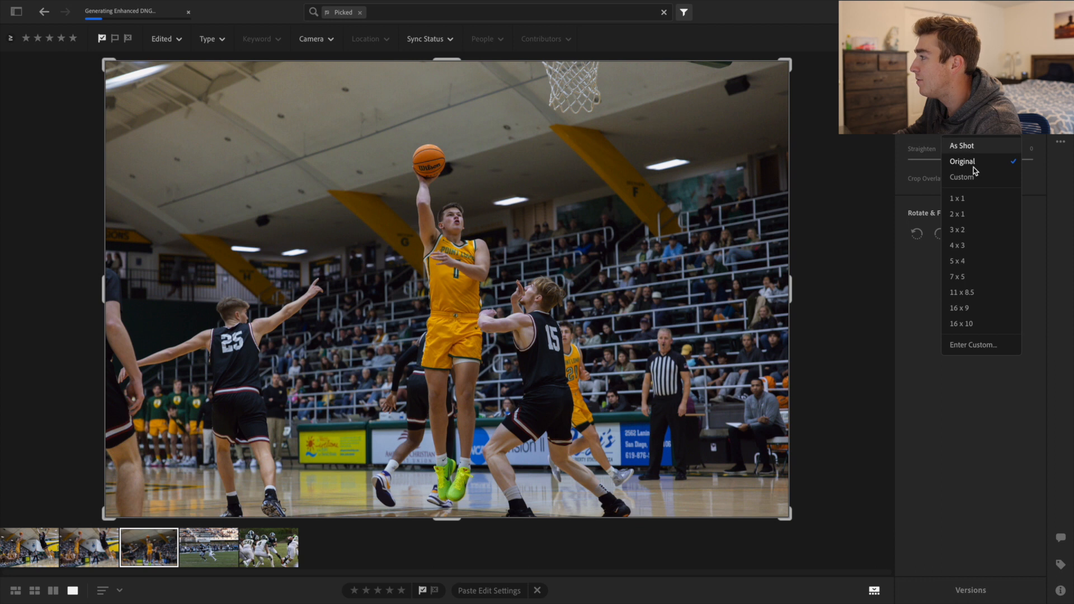
click(977, 265)
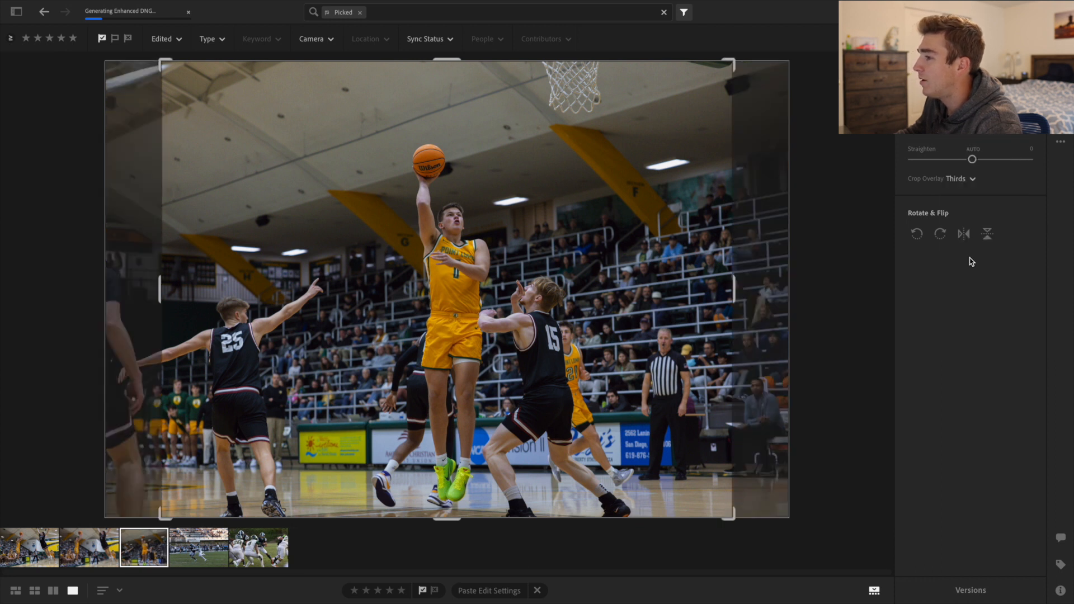
click(968, 125)
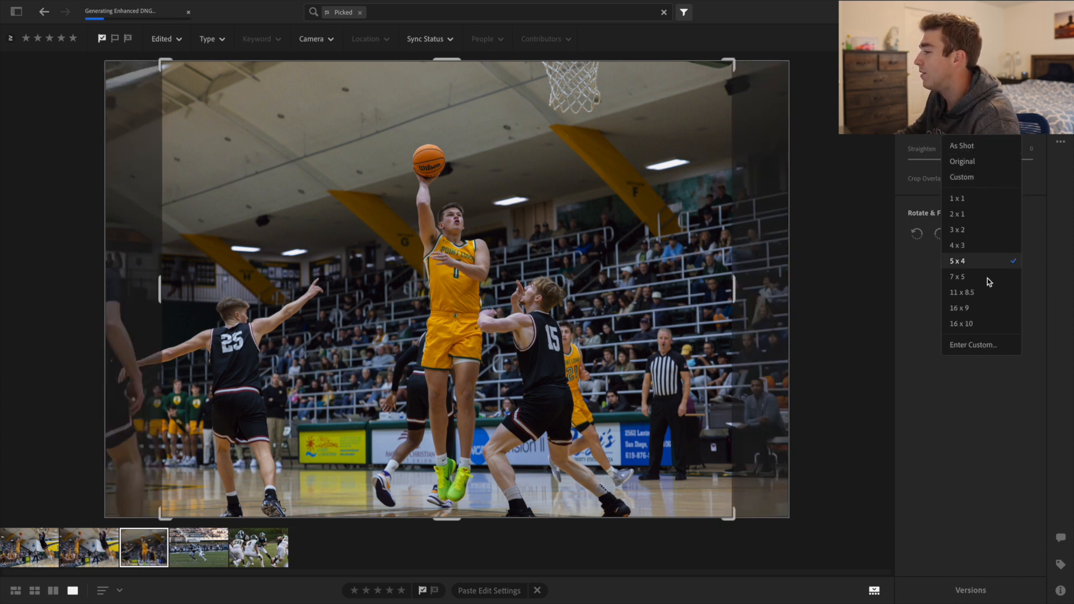
click(979, 230)
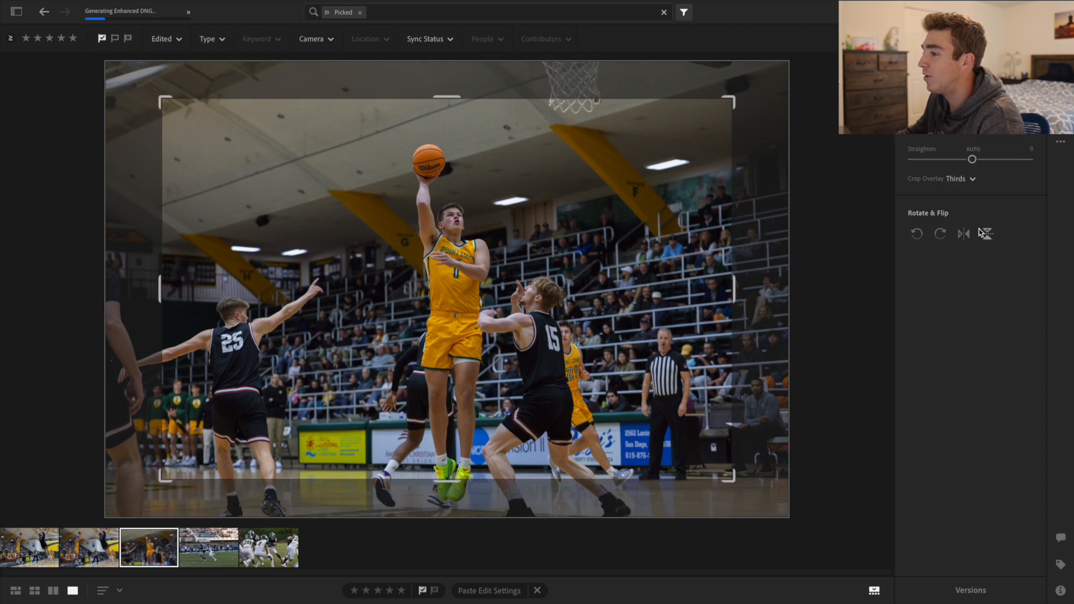
Step: Turn the layup photo's crop to portrait orientation, shift the photo slightly left within the frame, and apply the crop
click(1014, 125)
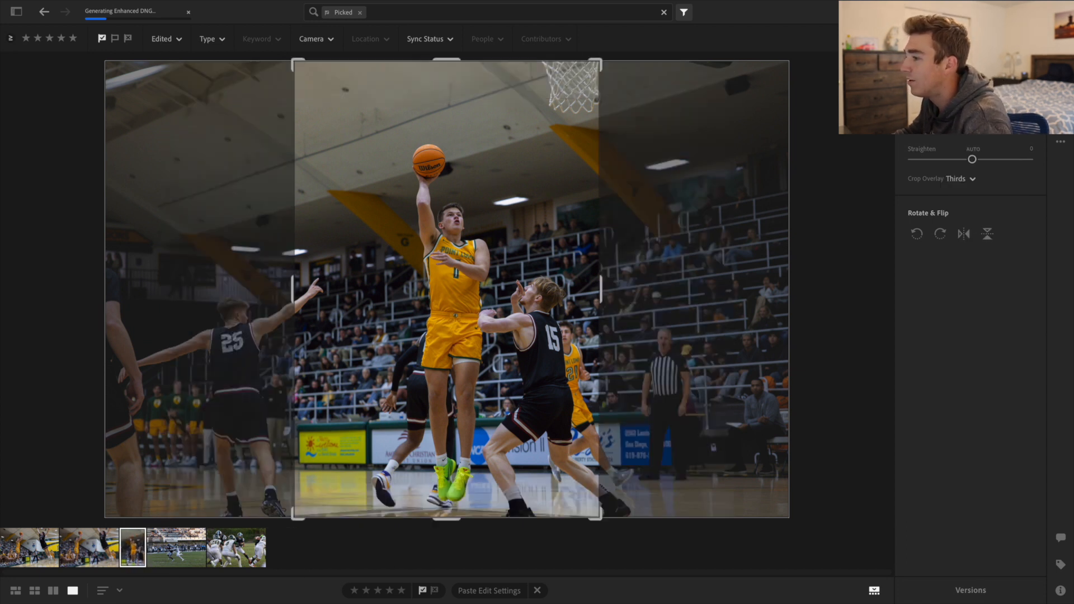
drag(512, 221, 491, 211)
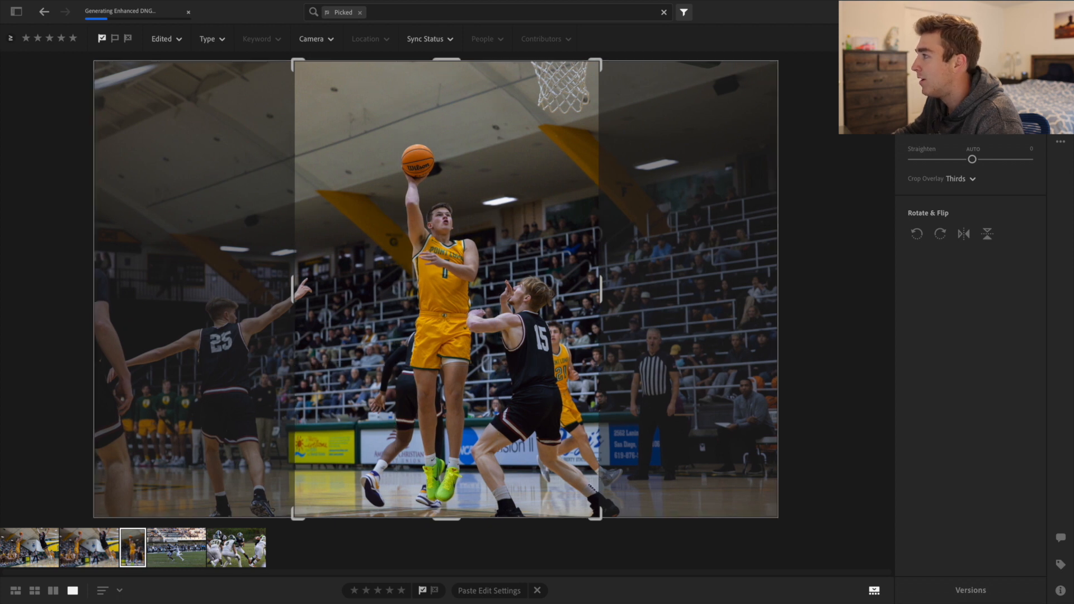
key(Return)
key(c)
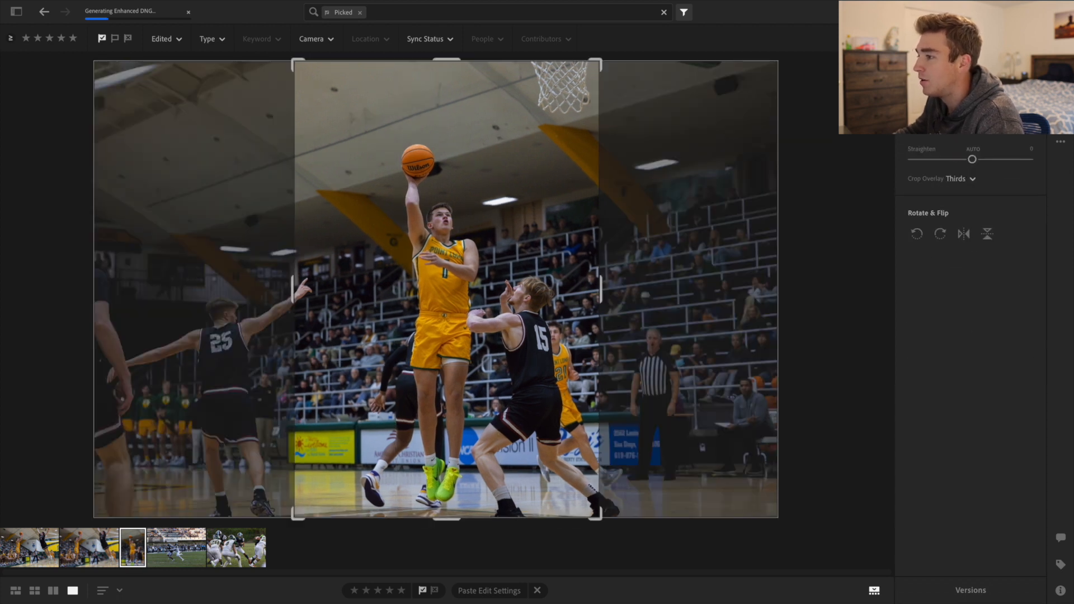
key(Return)
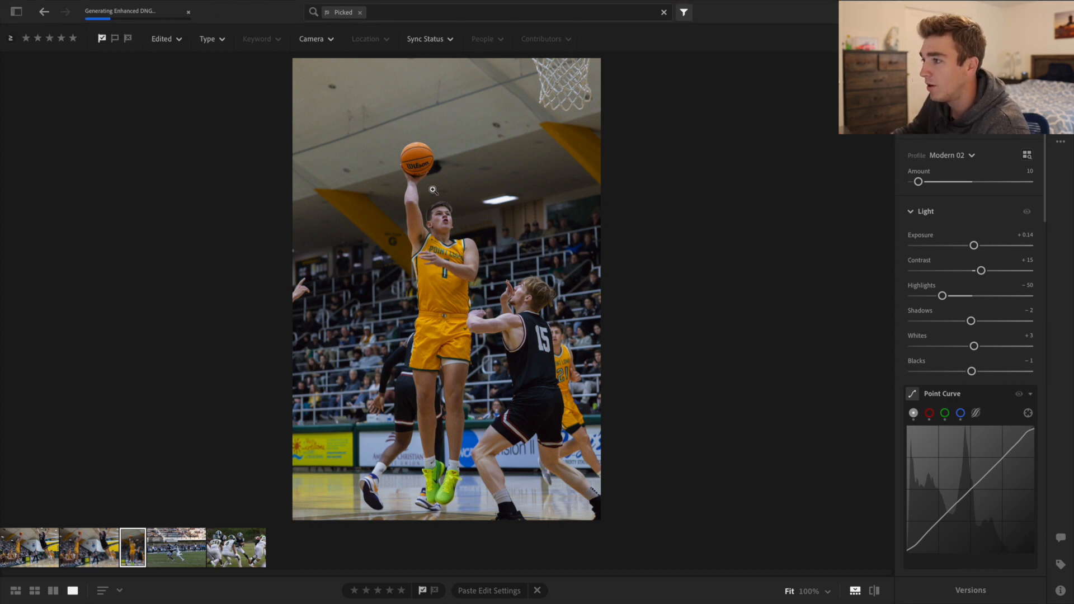
drag(415, 178, 435, 387)
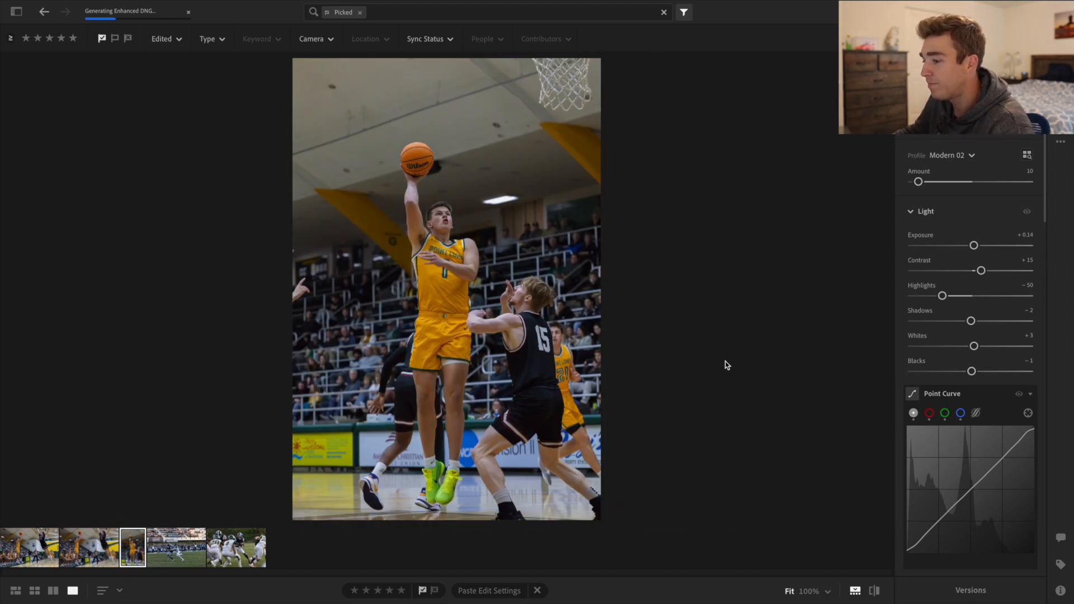
Step: Open the football catch photo for editing and reveal its manual noise reduction settings
click(149, 547)
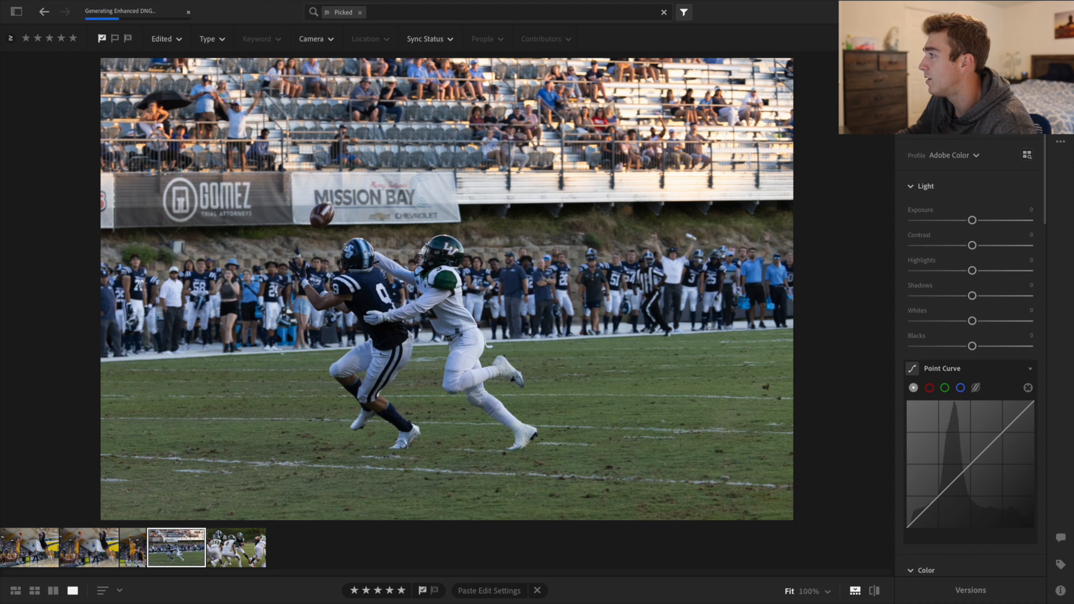
click(1061, 63)
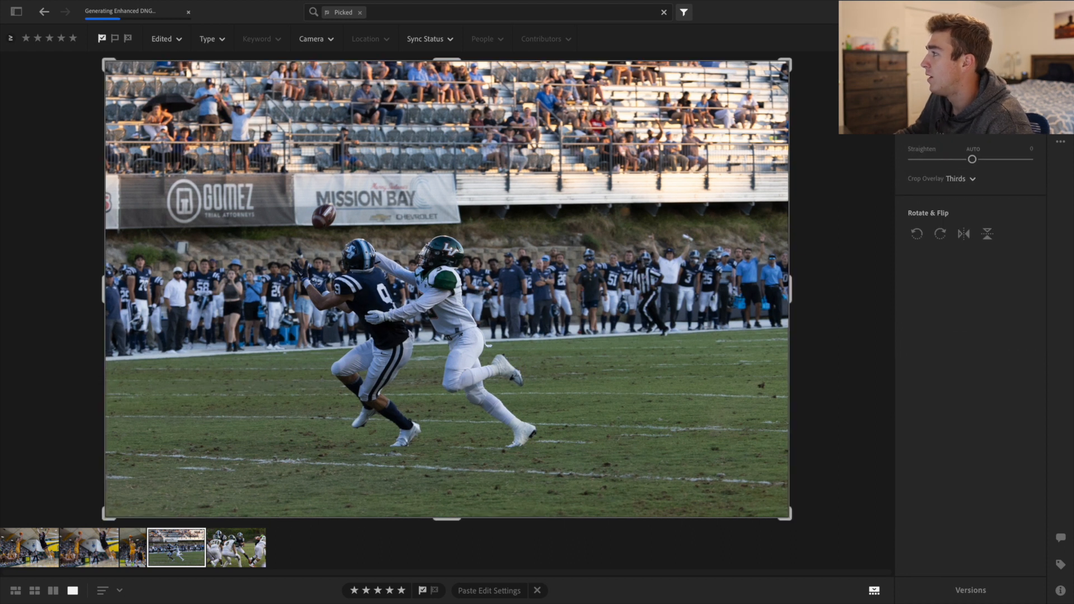
click(1061, 36)
scroll(972, 203, down, 15)
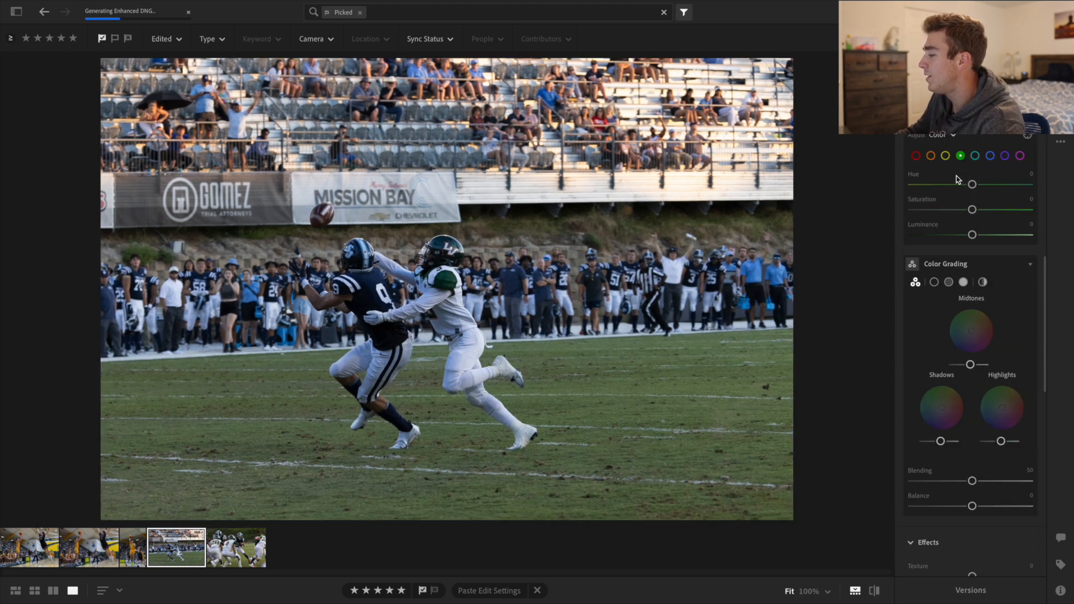
scroll(956, 179, down, 6)
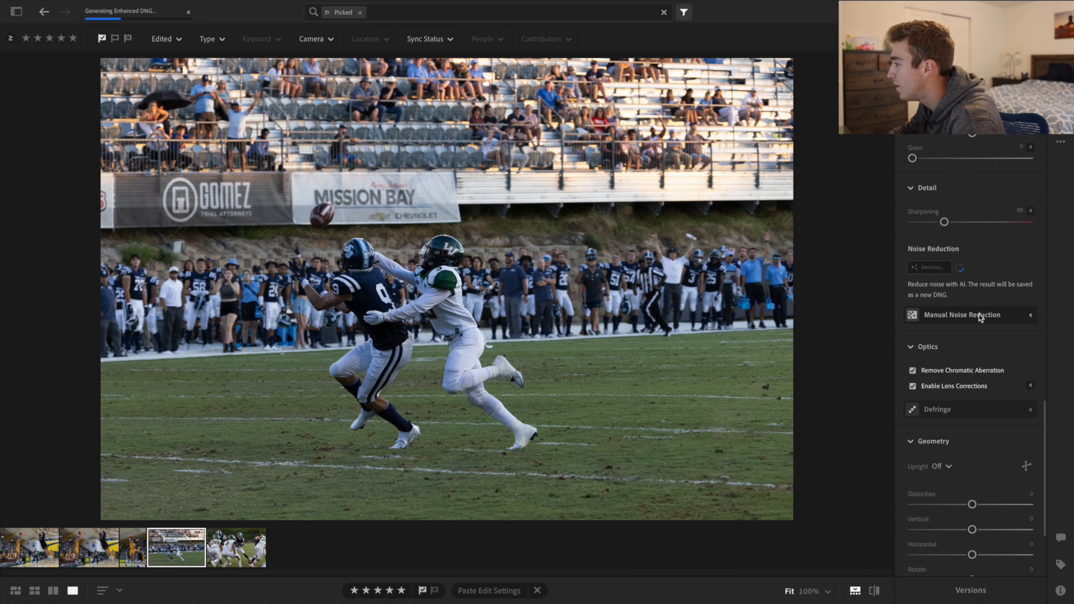
click(979, 314)
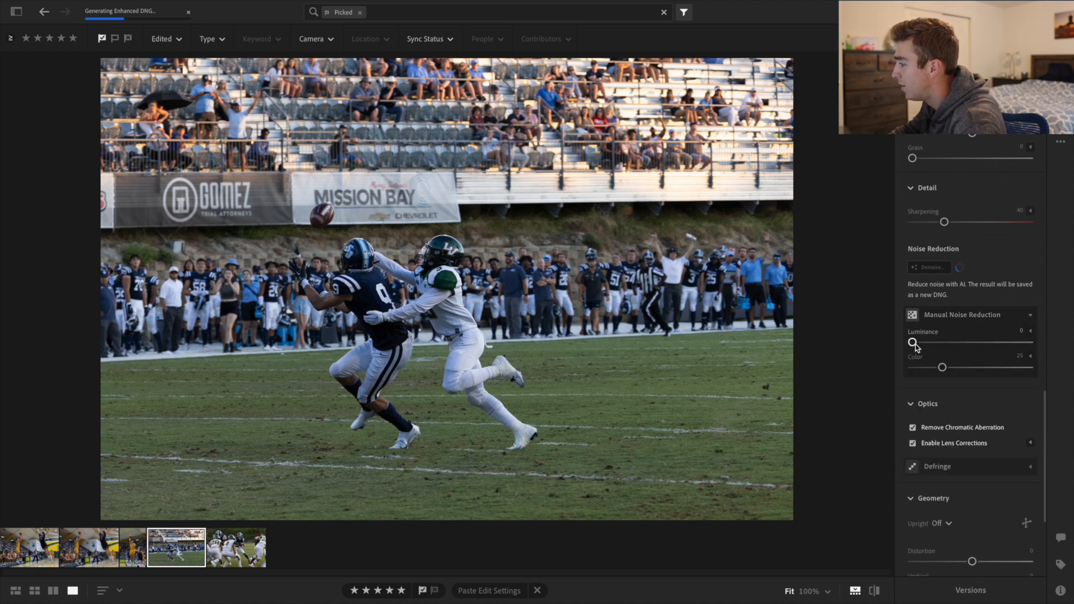
Step: Try color noise reduction at 100 while examining the receiver's helmet up close
click(358, 258)
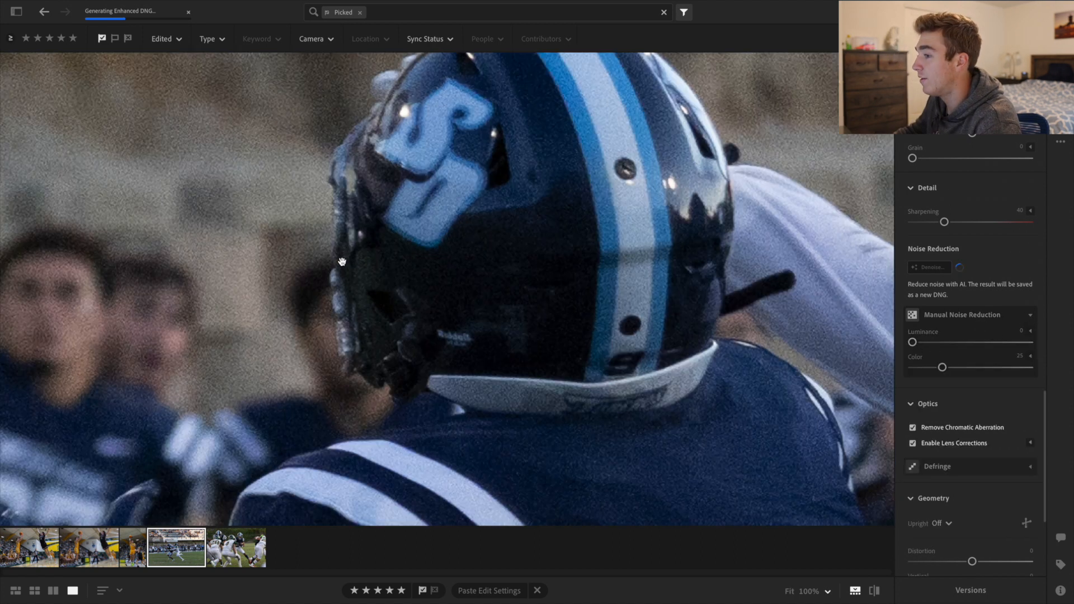
drag(469, 237, 367, 298)
drag(913, 342, 901, 371)
drag(947, 373, 1055, 374)
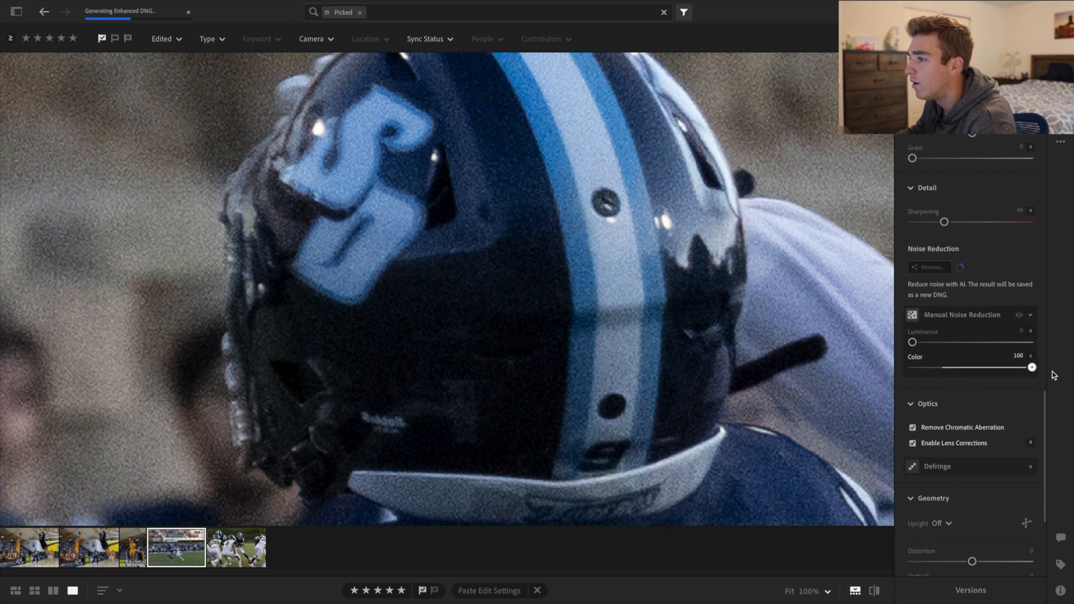
Step: Try luminance noise reduction at 100, inspect the helmet up close, and set luminance back to 0
click(470, 247)
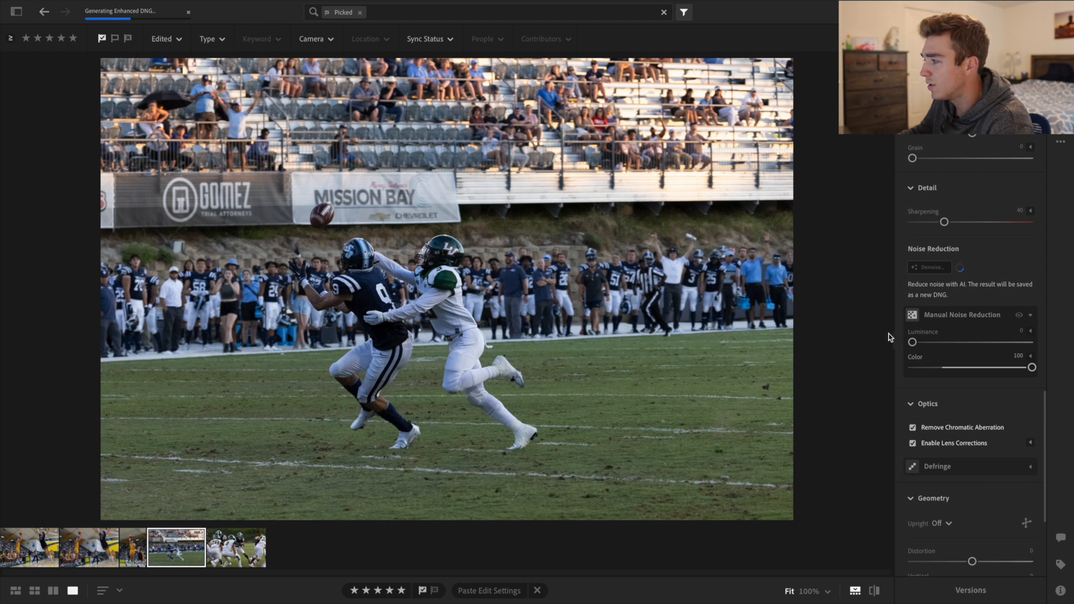
drag(913, 342, 1034, 343)
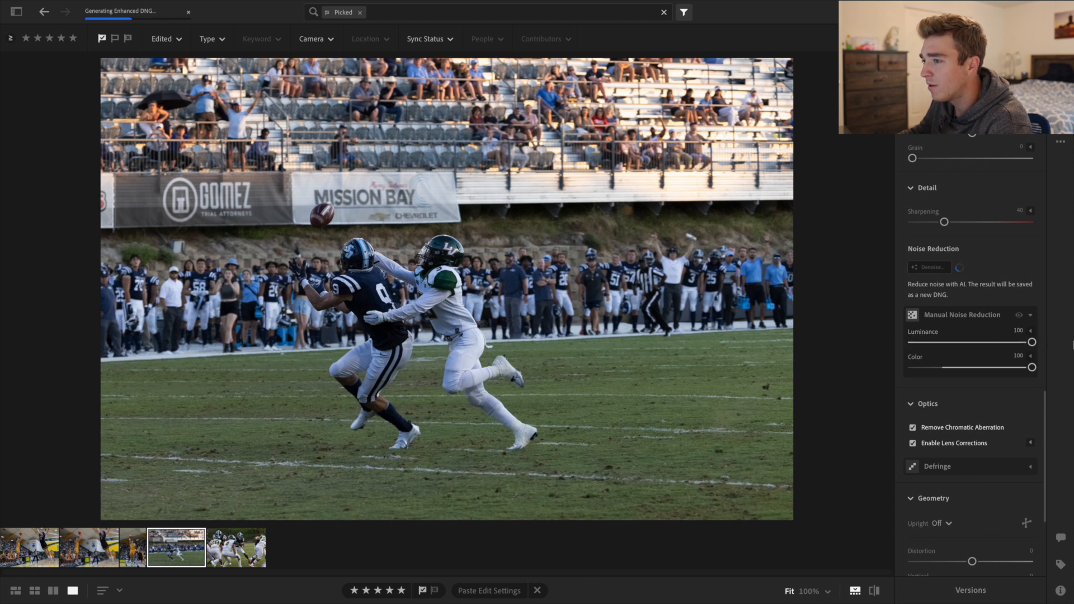
click(369, 281)
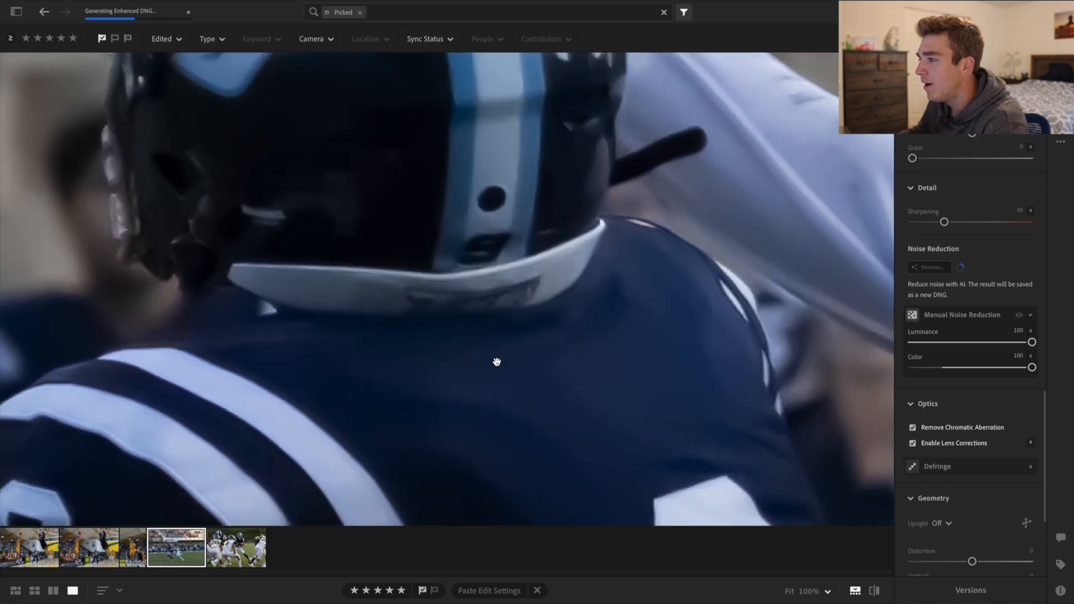
drag(328, 94, 429, 289)
scroll(423, 272, down, 4)
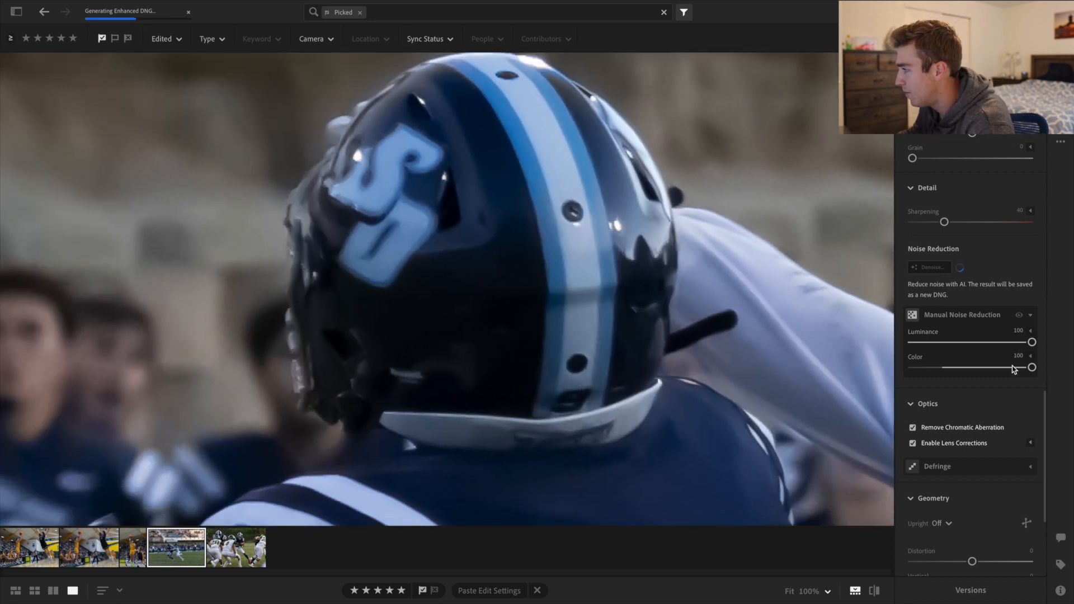
drag(1030, 344, 886, 346)
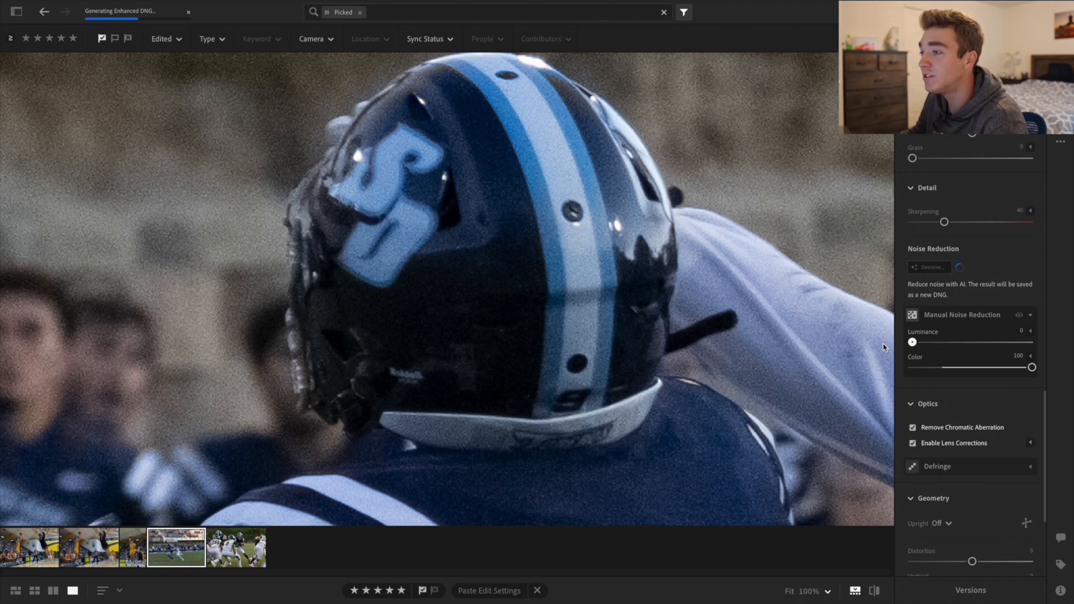
Step: Crop the football photo tightly around the two players and the ball, readjust the framing, and apply the crop
click(581, 319)
click(364, 265)
click(365, 266)
key(c)
drag(793, 58, 648, 159)
drag(559, 233, 467, 281)
key(Return)
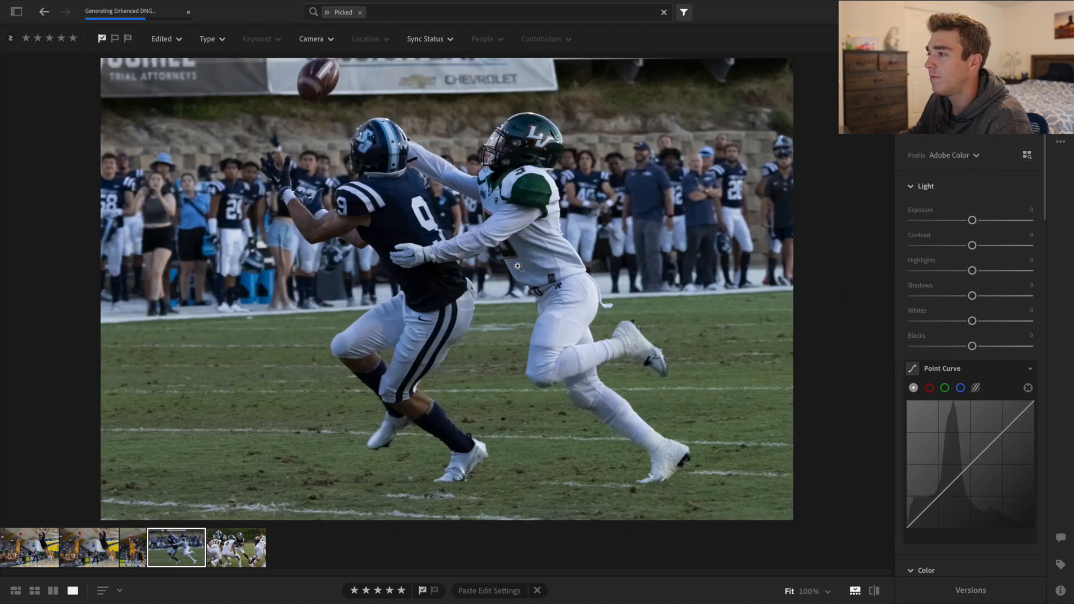
key(c)
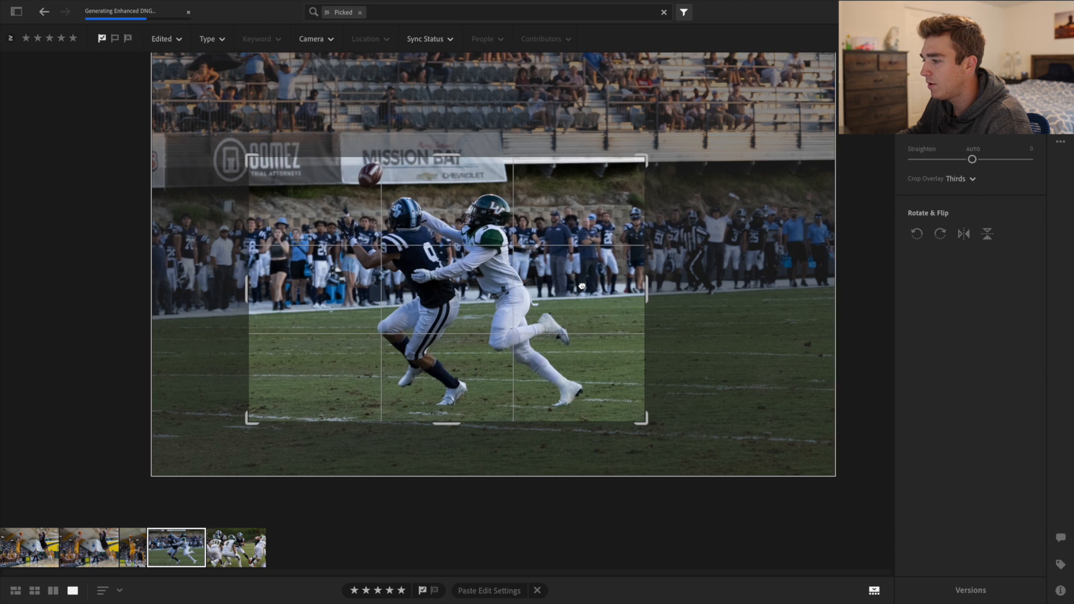
key(Return)
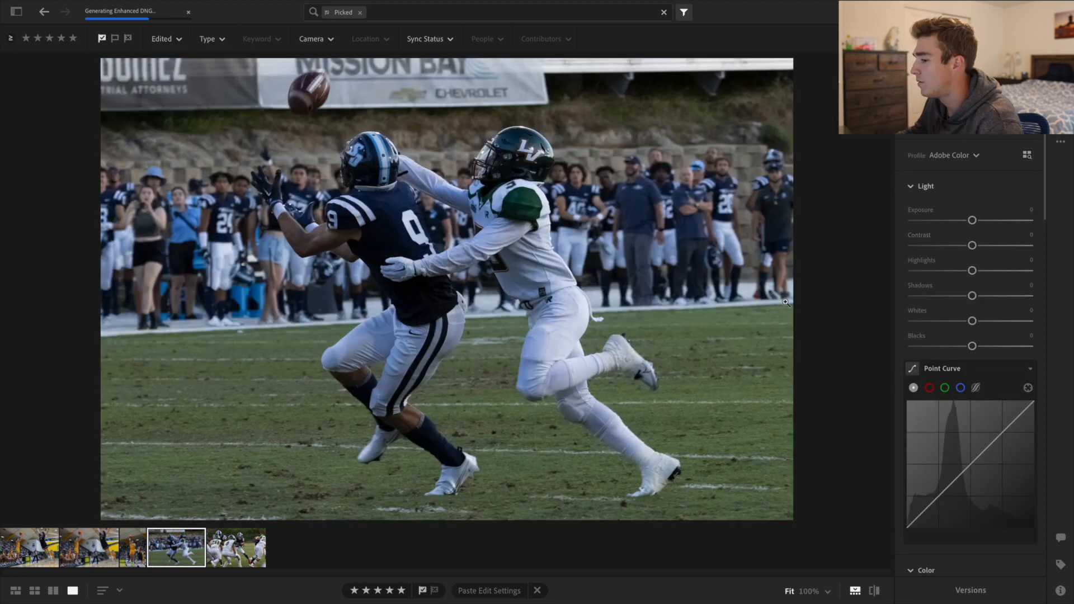
Step: Set the football photo's manual noise reduction to luminance 80 and color 25
click(128, 553)
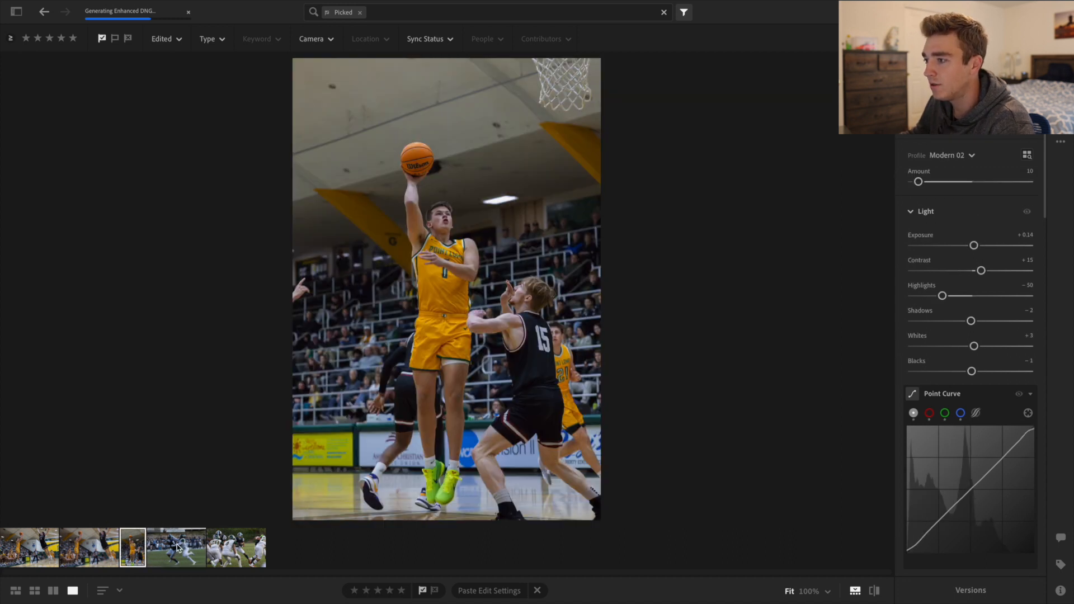
click(178, 549)
scroll(1015, 231, down, 8)
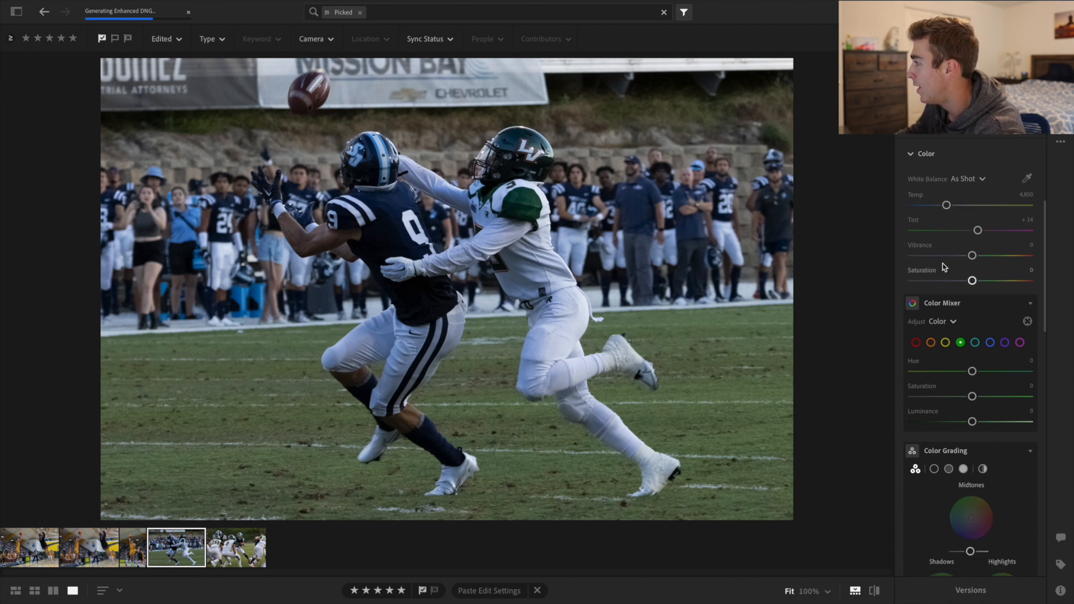
scroll(935, 252, down, 10)
scroll(934, 252, up, 2)
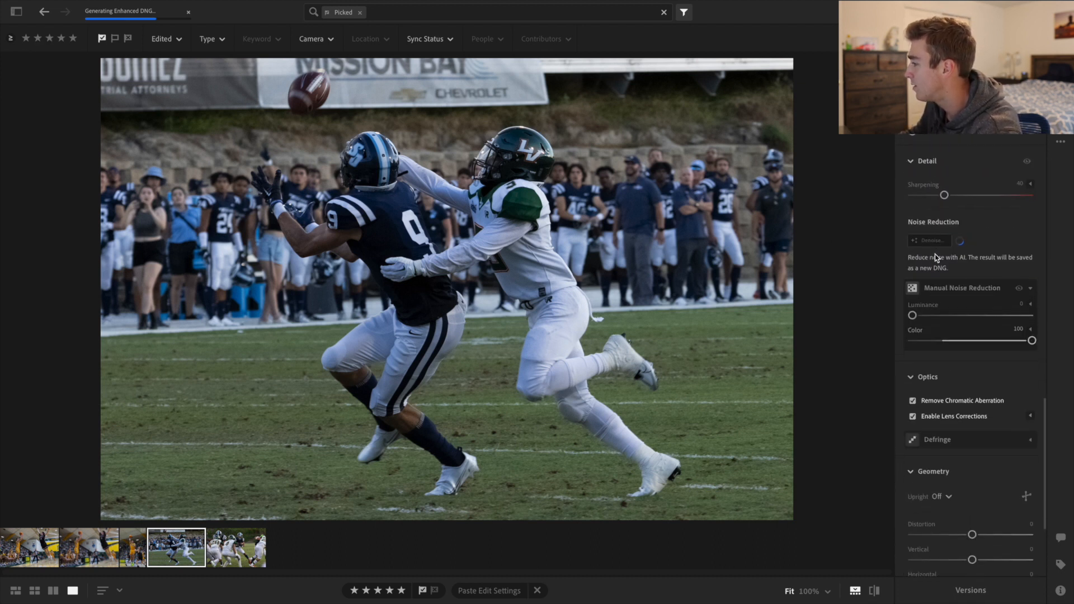
drag(1033, 328, 1013, 304)
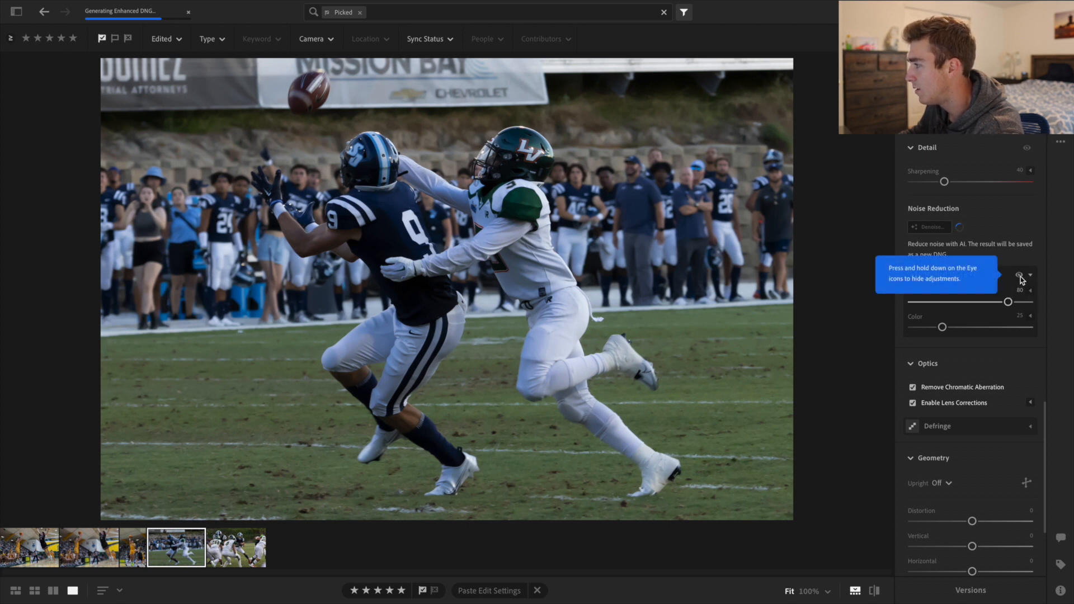
Step: Compare the football photo with and without manual noise reduction, including a close-up of the receiver's arm
click(1019, 276)
click(1020, 276)
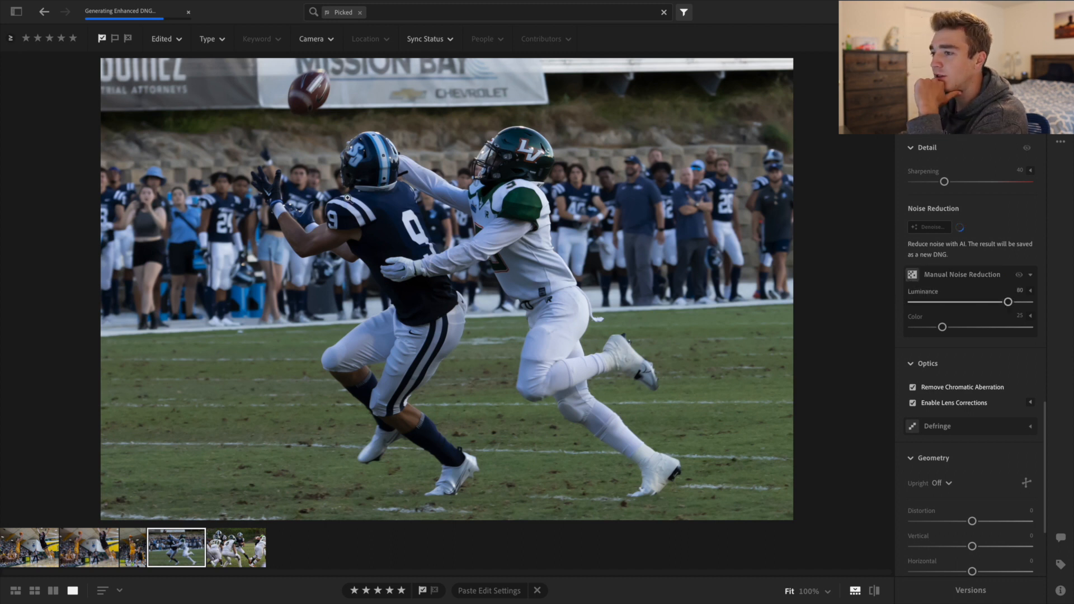
click(321, 251)
drag(312, 210, 393, 292)
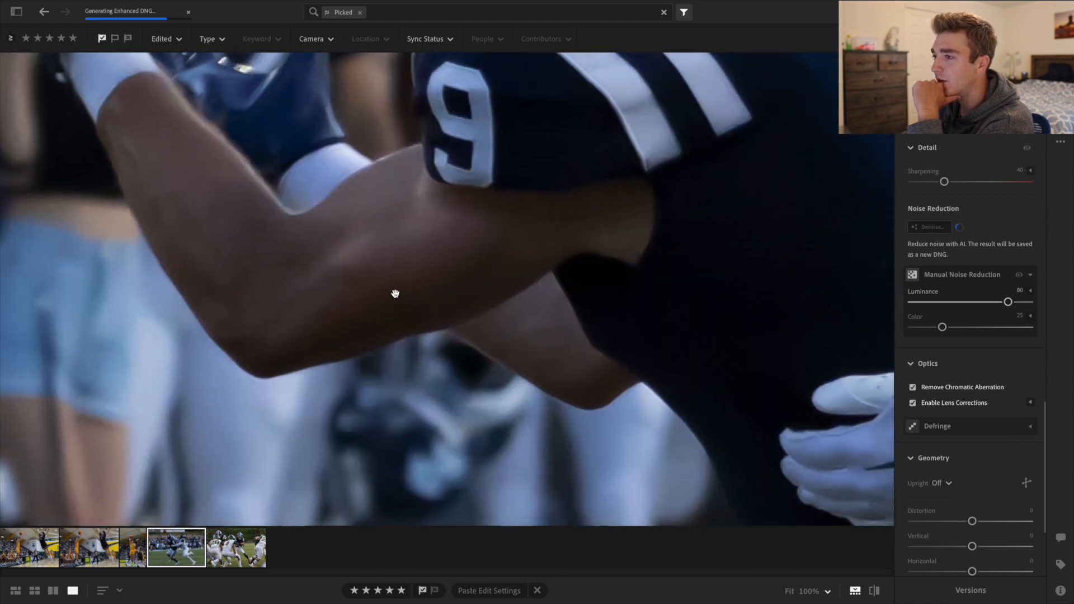
click(1019, 275)
click(1019, 275)
click(1019, 274)
click(1019, 275)
Step: Try luminance noise reduction at 100, inspect the receiver's arm up close, and set luminance back to 80
drag(1008, 302, 1073, 302)
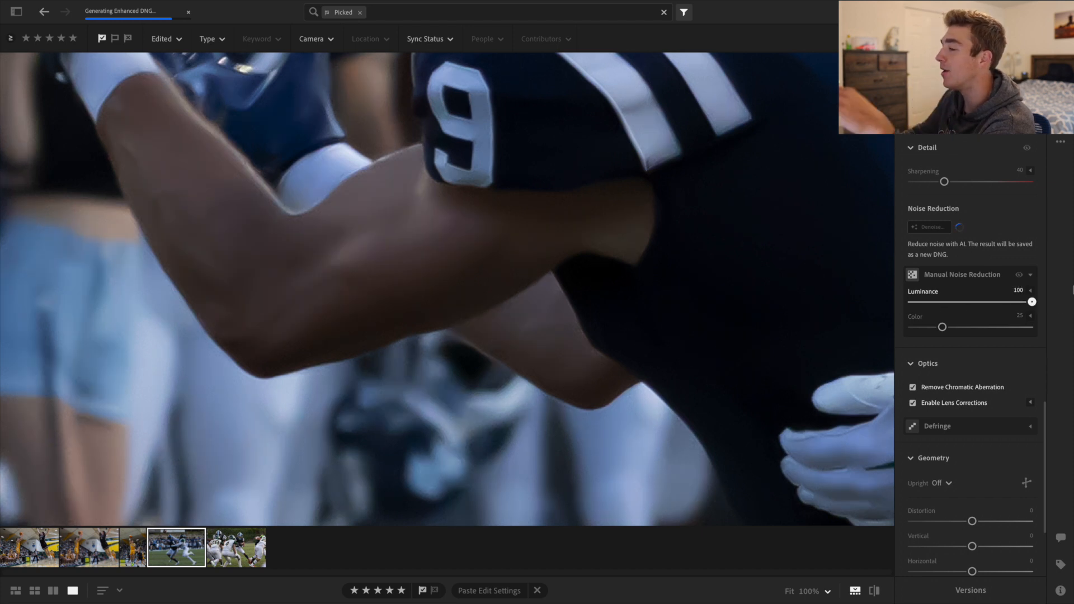
click(415, 252)
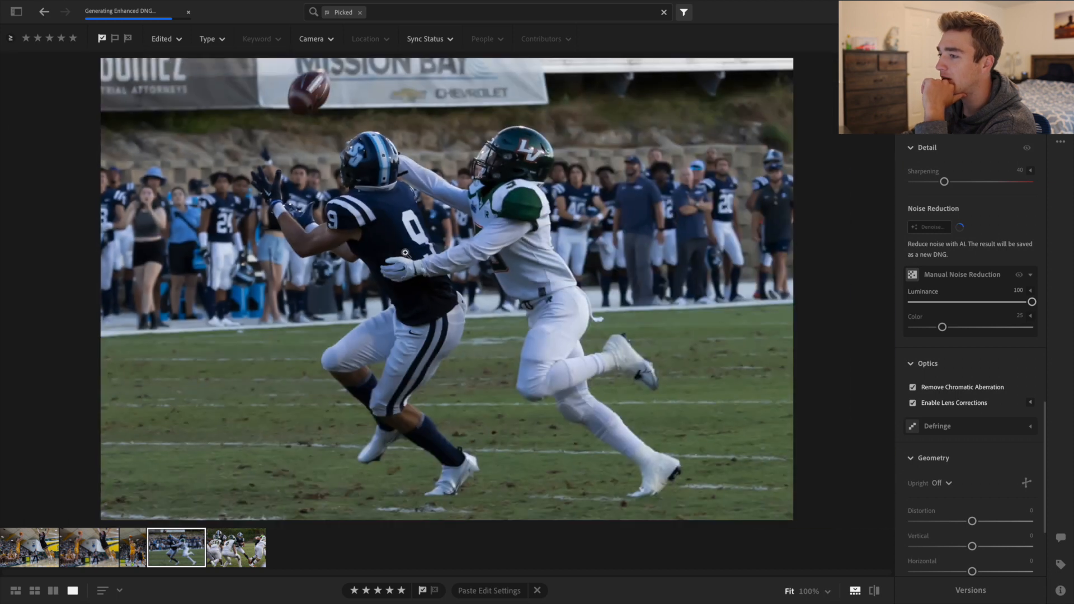
click(287, 240)
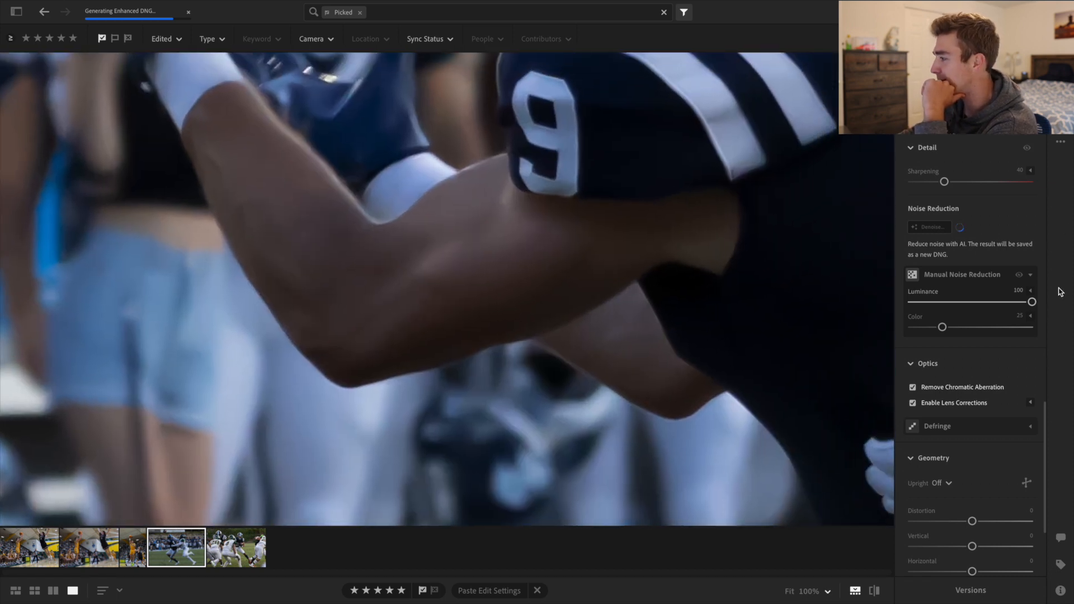
drag(1032, 303, 1018, 304)
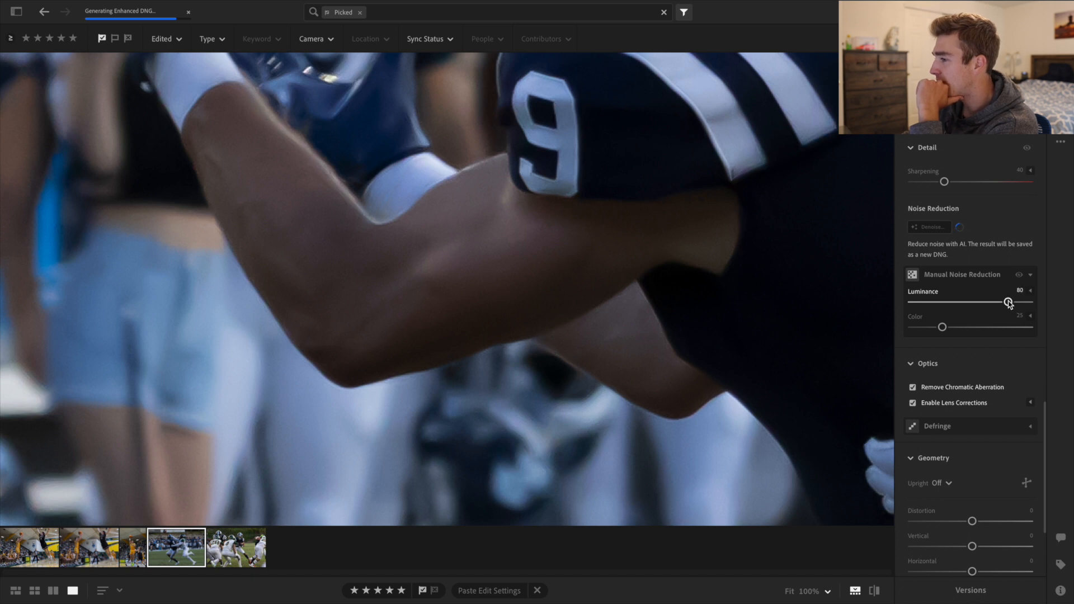
click(651, 372)
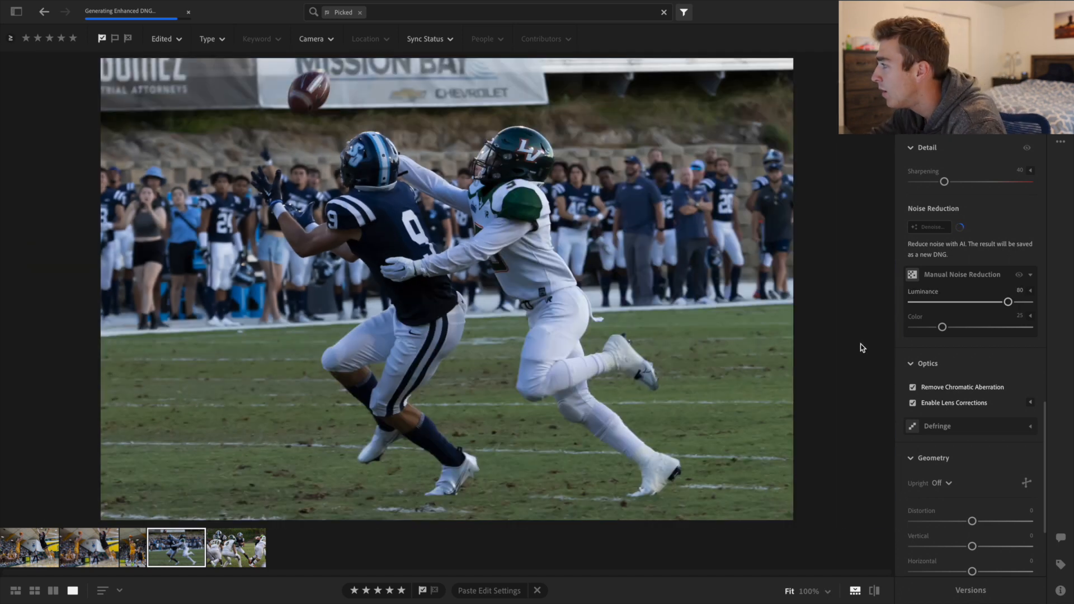
Step: Try the Sports - Glow preset on the football photo, and apply Sports - Deep Tones instead
scroll(973, 240, up, 10)
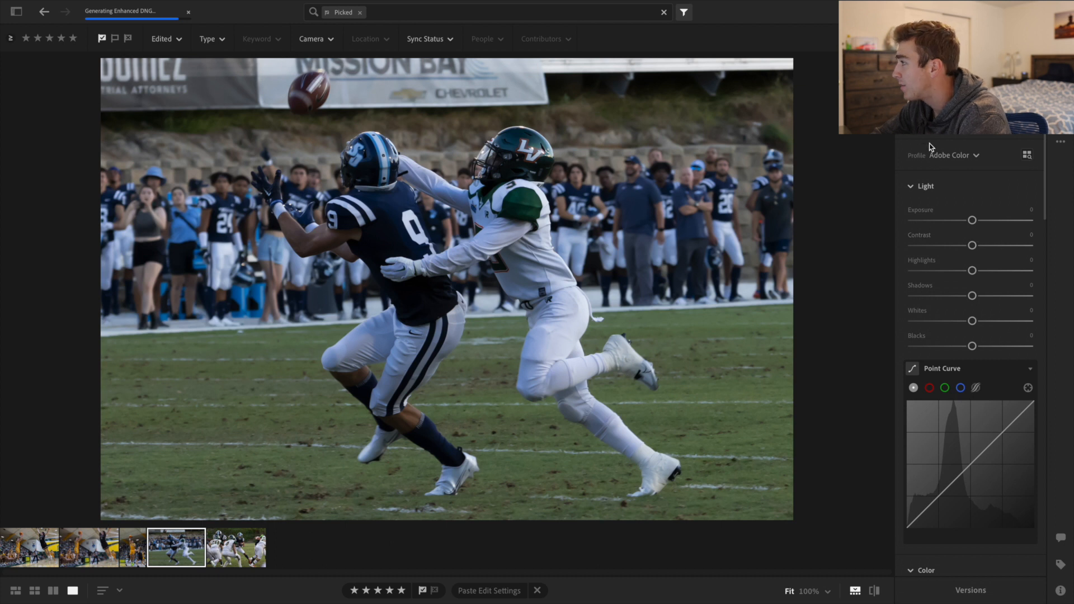
key(shift+p)
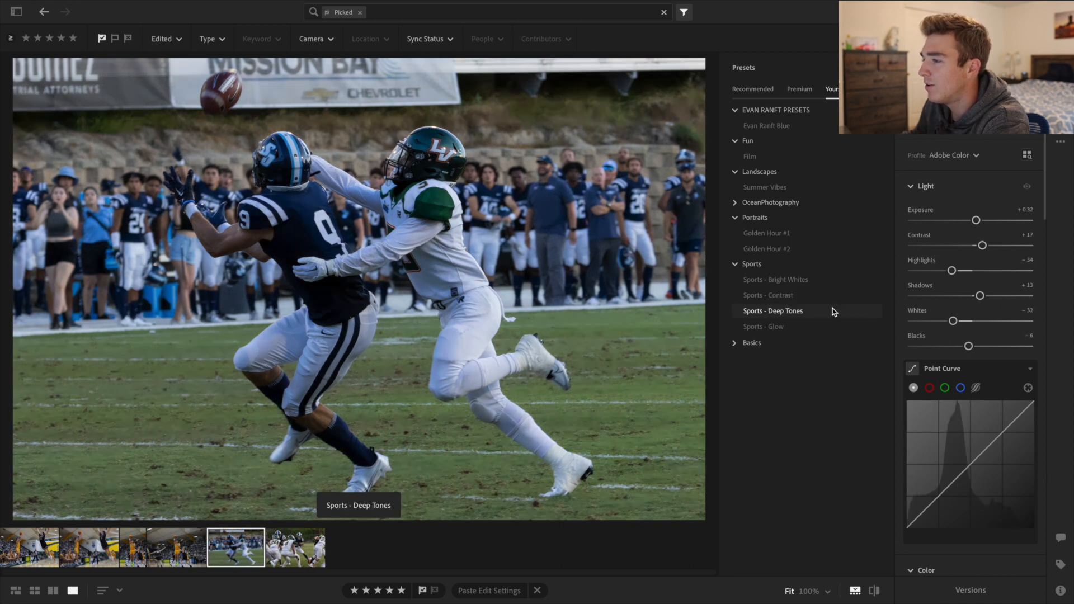
click(813, 330)
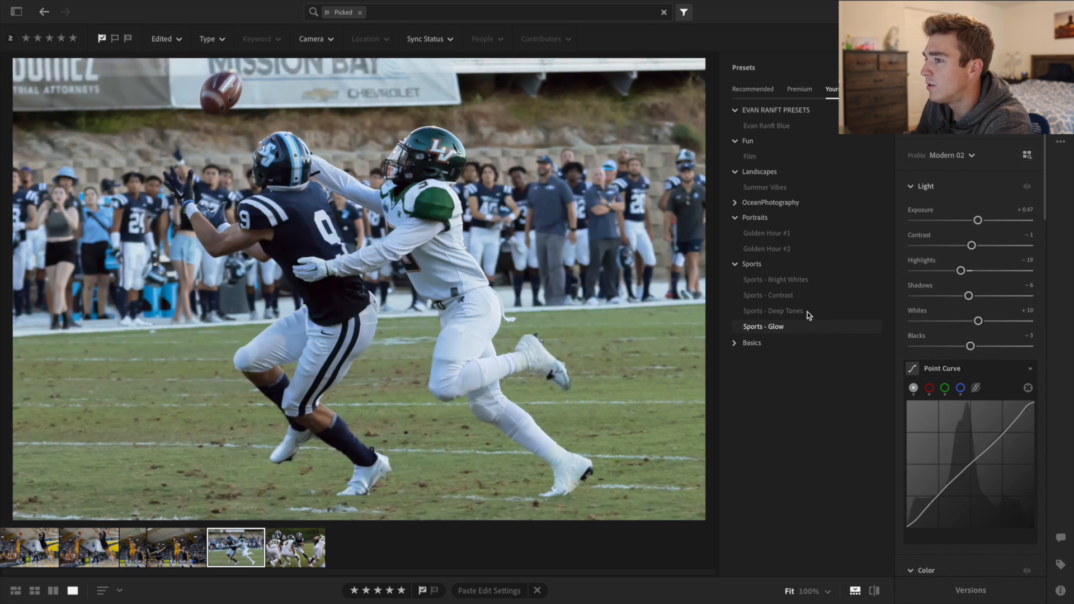
click(806, 311)
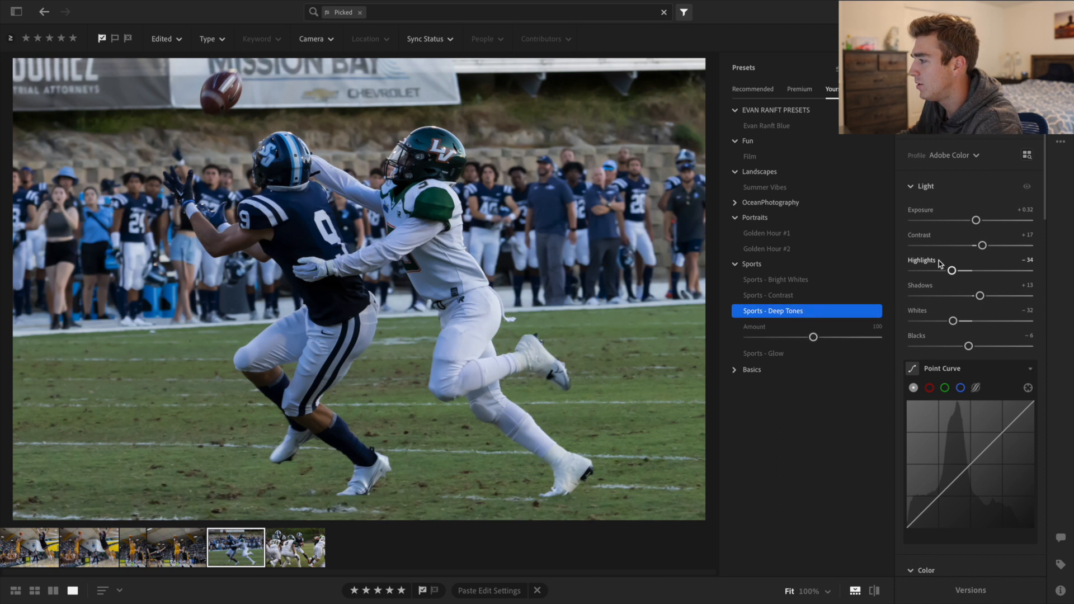
Step: Change the football photo's color profile to Adobe Vivid
scroll(940, 231, down, 2)
scroll(940, 231, up, 2)
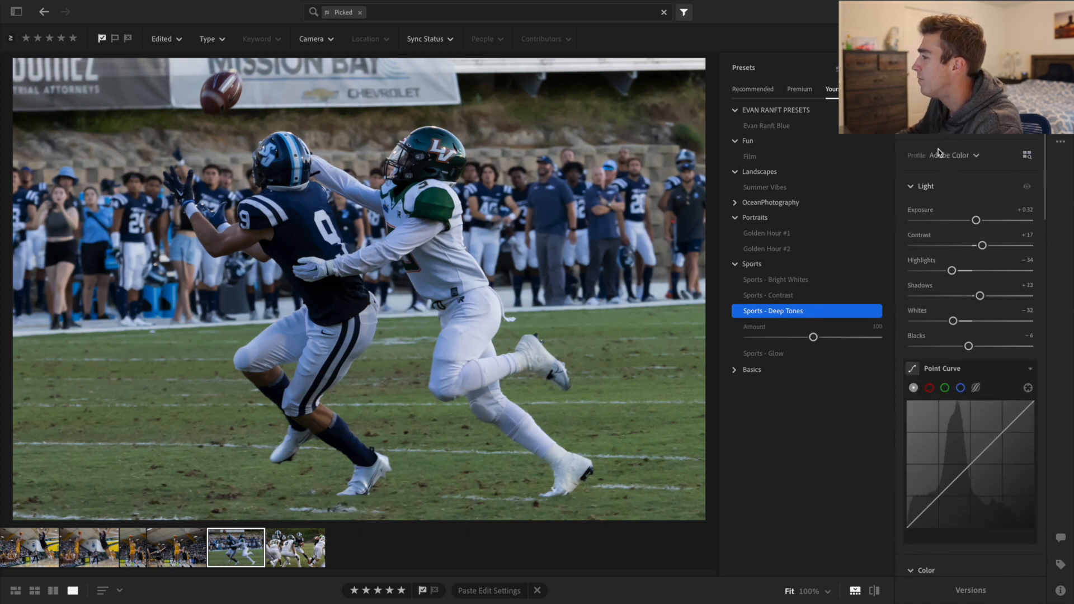
click(953, 155)
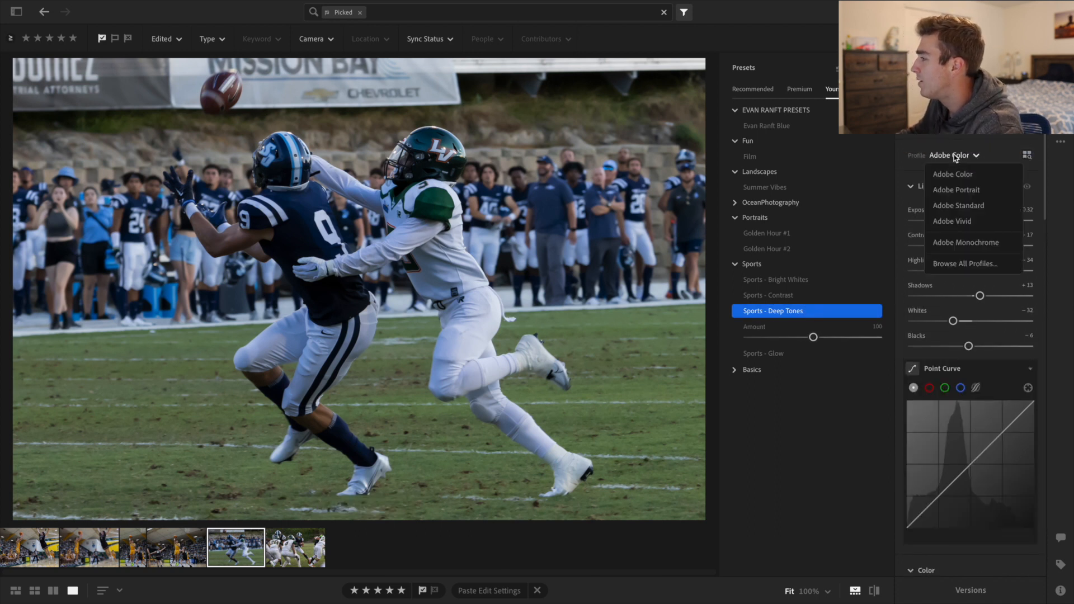
click(958, 222)
scroll(959, 231, down, 1)
scroll(958, 230, down, 6)
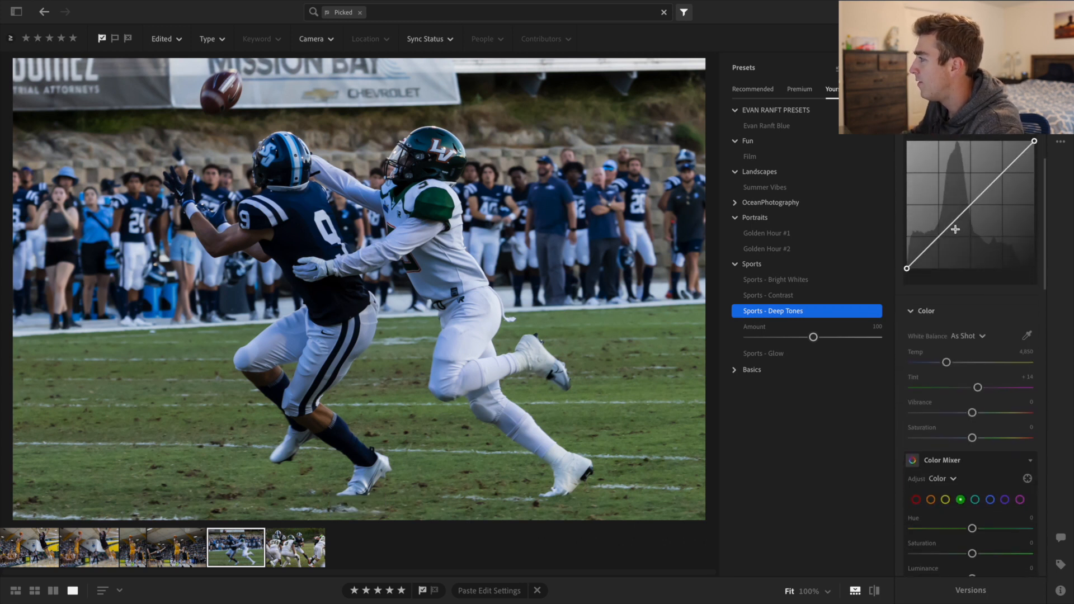
Step: Set the football photo's highlights to -56 and its exposure to +0.41
scroll(953, 272, up, 7)
drag(951, 272, 940, 275)
drag(977, 221, 976, 222)
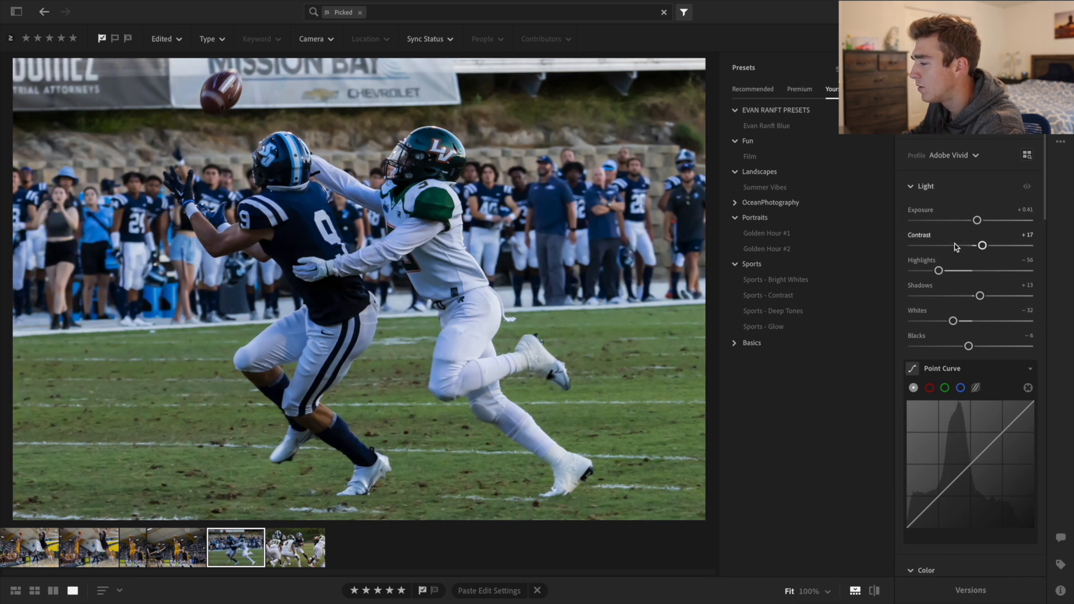
scroll(940, 280, down, 7)
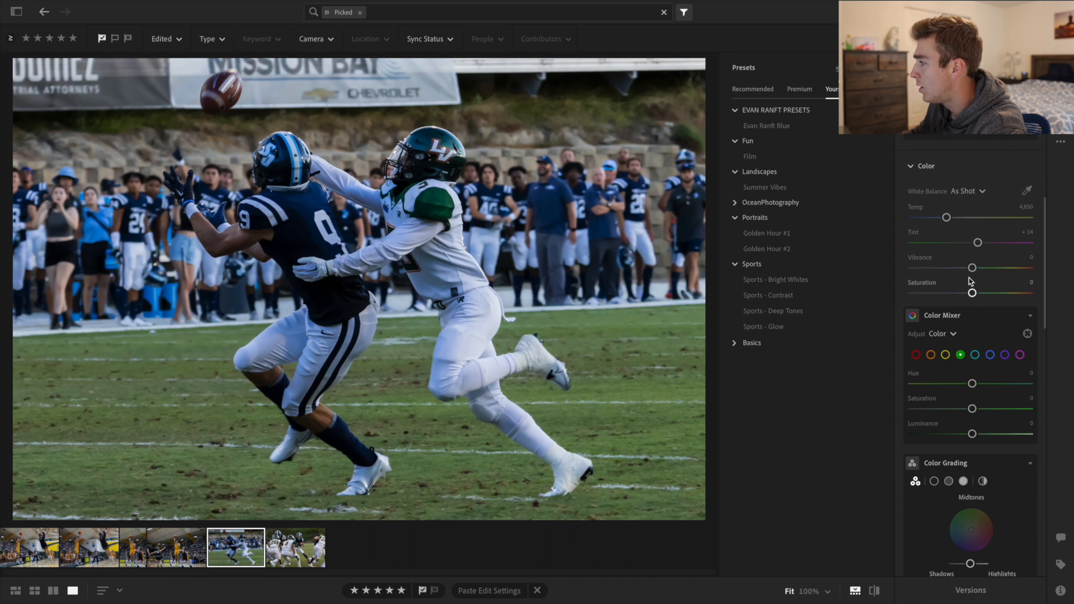
Step: Set the football photo's vibrance to +8 and try shifting the aqua hue to +54 before bringing it back near zero
drag(972, 268, 977, 268)
click(976, 356)
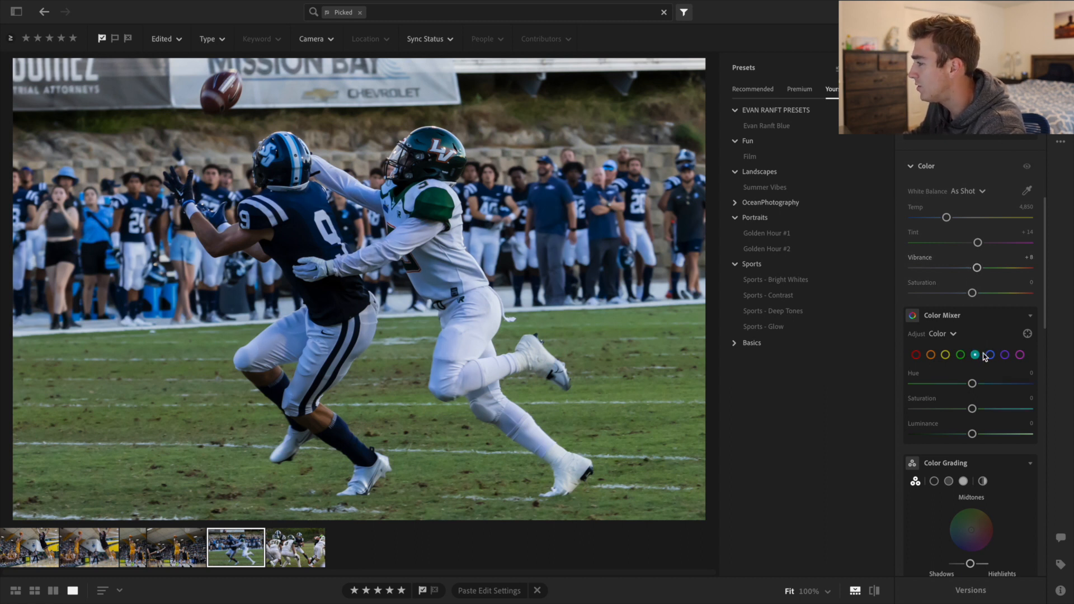
scroll(976, 356, down, 1)
drag(972, 348, 1005, 349)
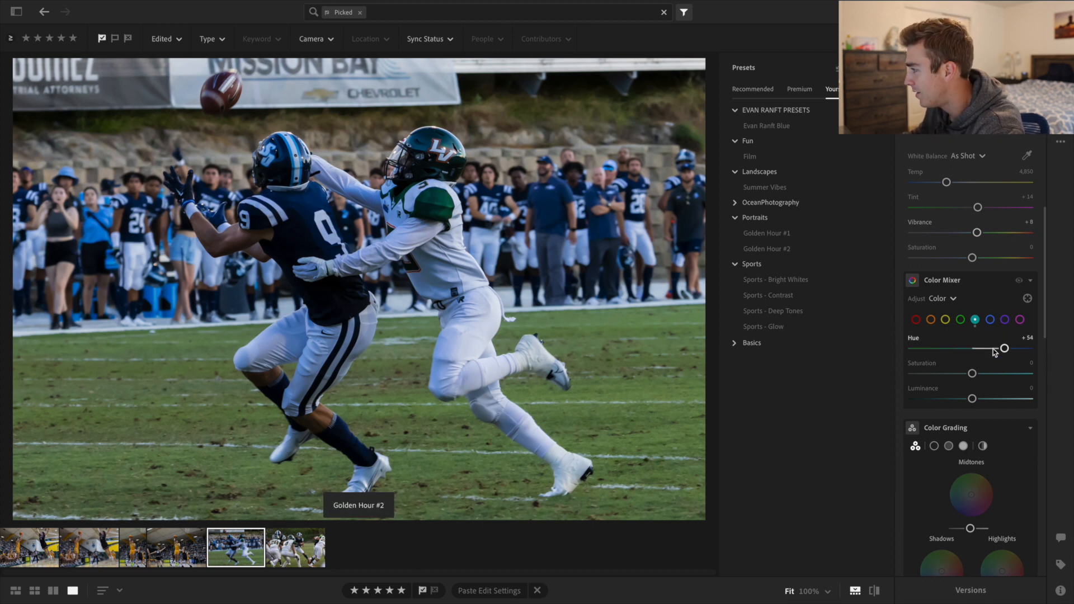
drag(1005, 350, 972, 349)
Step: Try shifting the blue hue, set blue saturation to -22 and luminance to +5, and compare the football photo with its original
click(990, 319)
drag(973, 349, 940, 348)
drag(1028, 356, 968, 348)
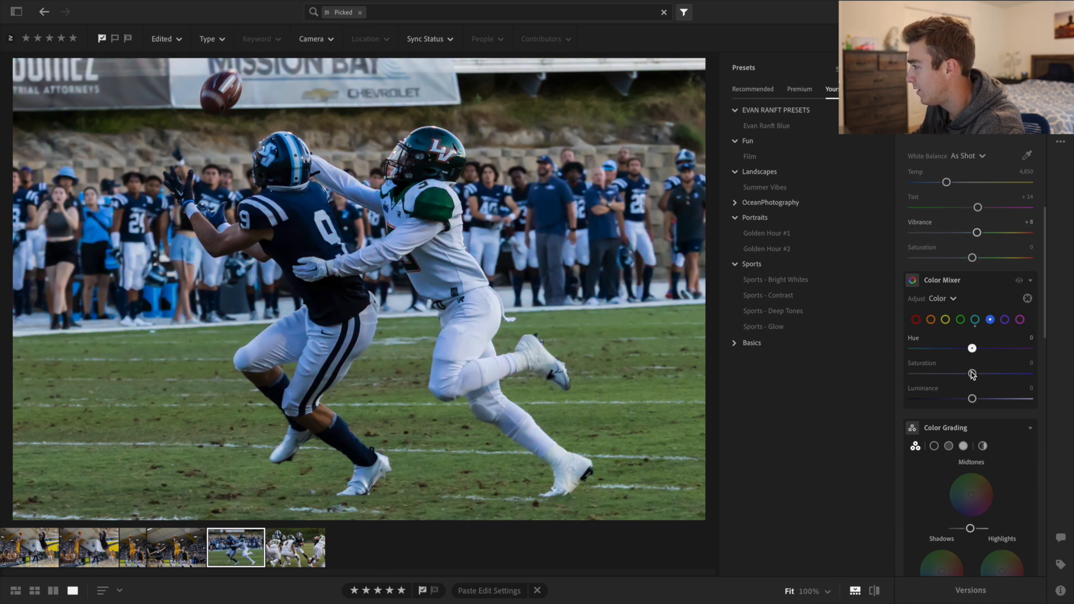
drag(972, 398, 961, 378)
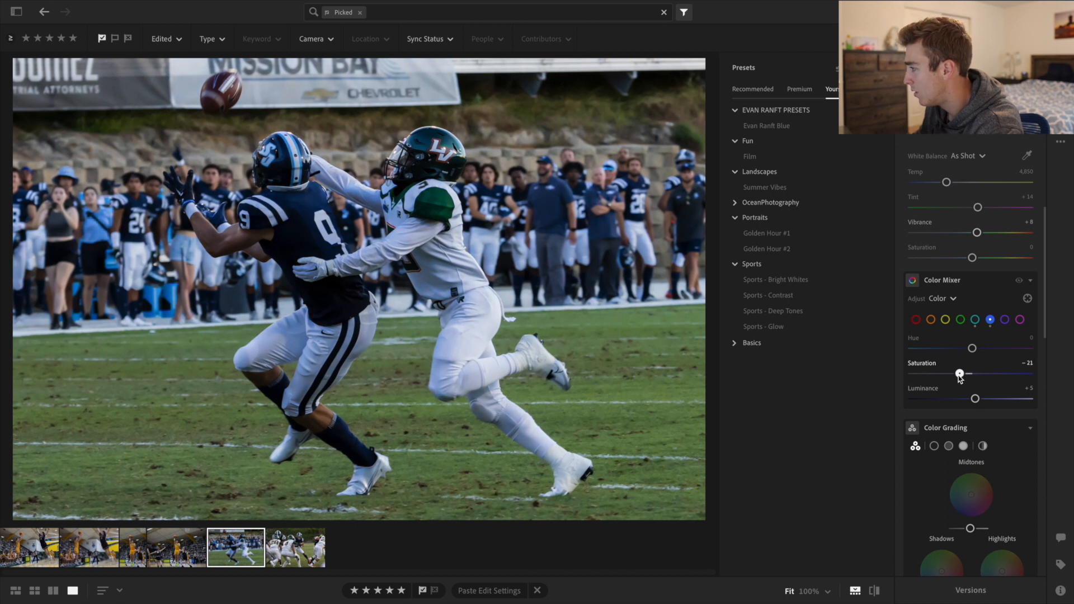
click(875, 591)
click(875, 590)
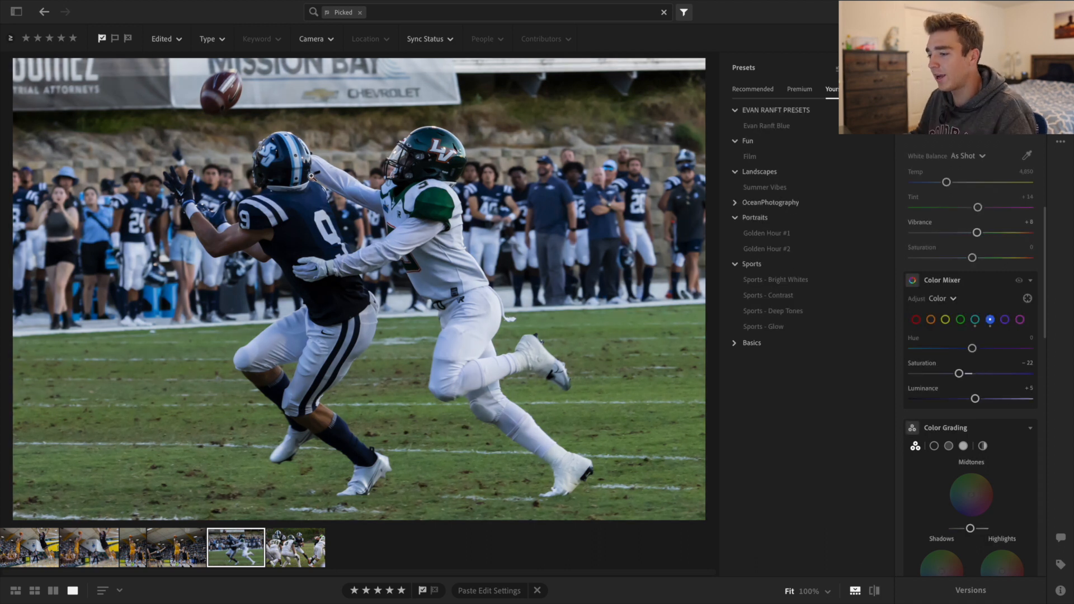
Step: Copy the edit settings from the vertical basketball photo and paste them onto the horizontal shot of the same layup
click(164, 550)
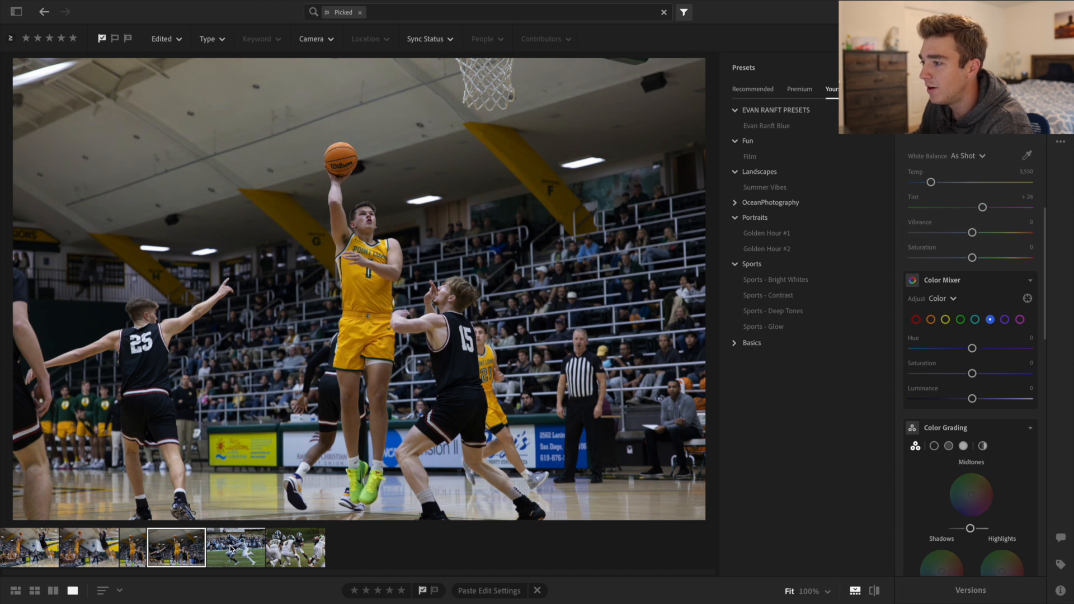
click(130, 550)
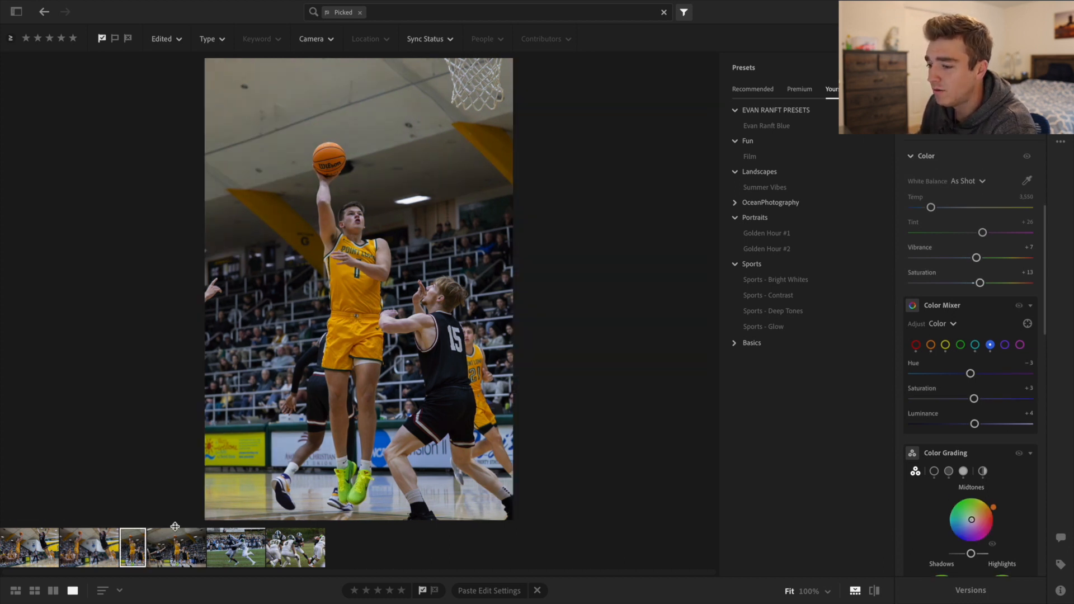
click(184, 554)
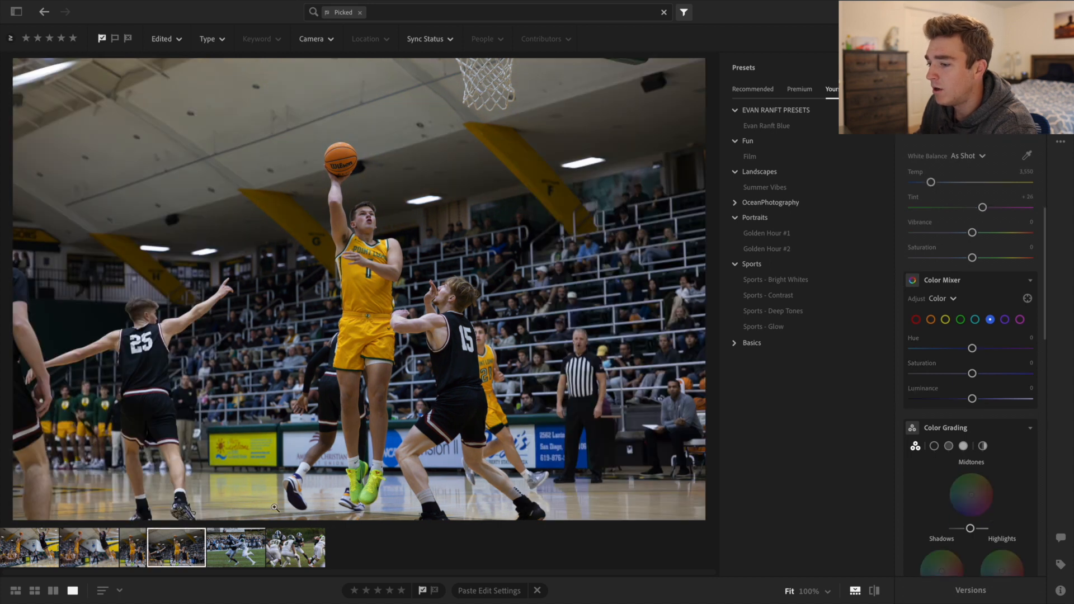
right_click(184, 546)
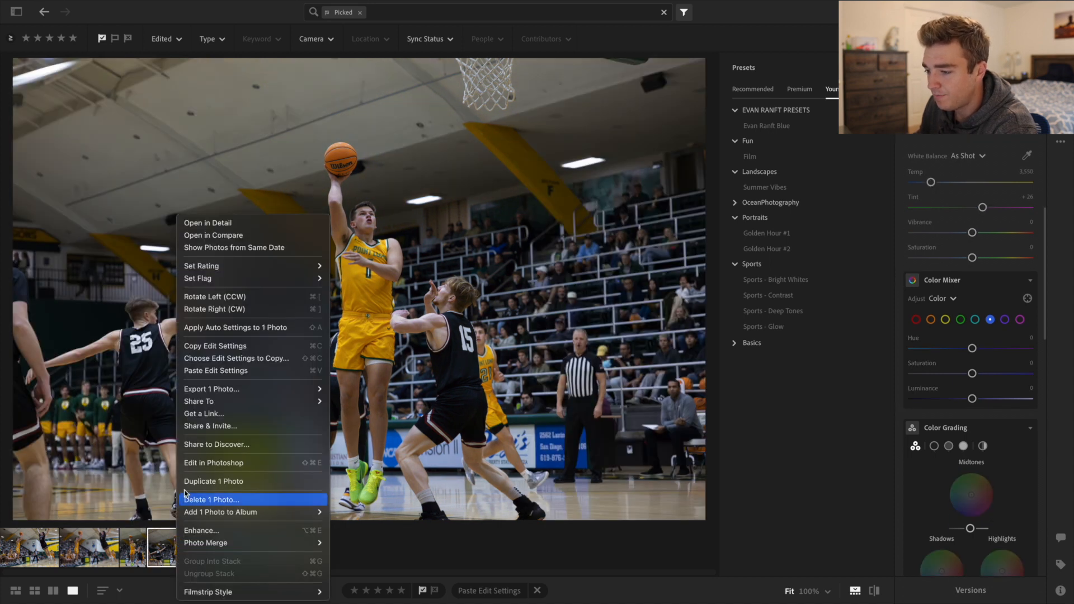
click(216, 370)
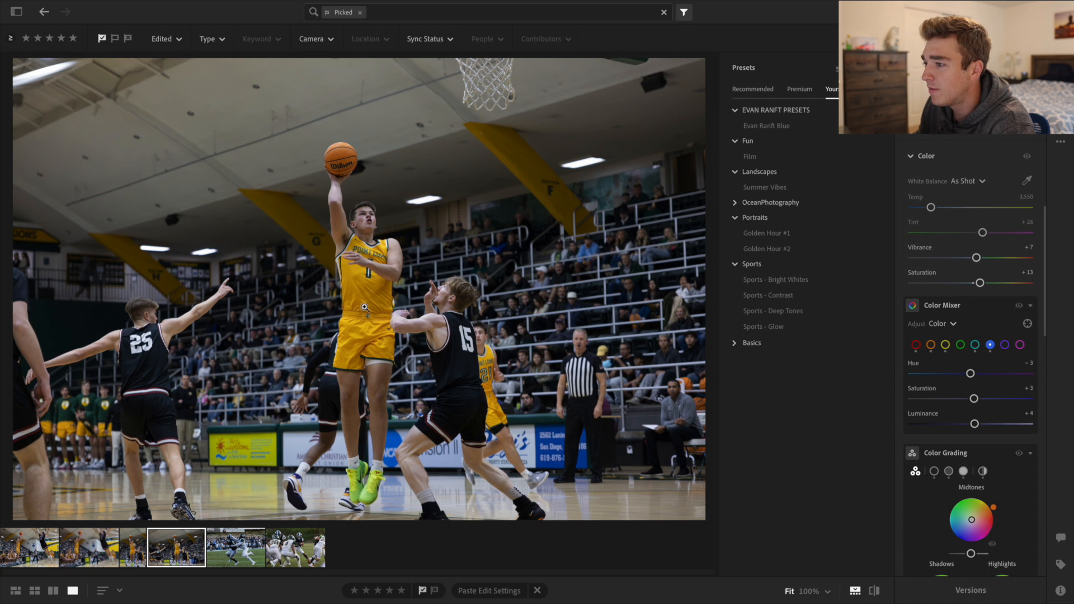
Step: Crop the horizontal basketball photo to a vertical 3 x 2 frame around the leaping shooter and the defender wearing 15
key(c)
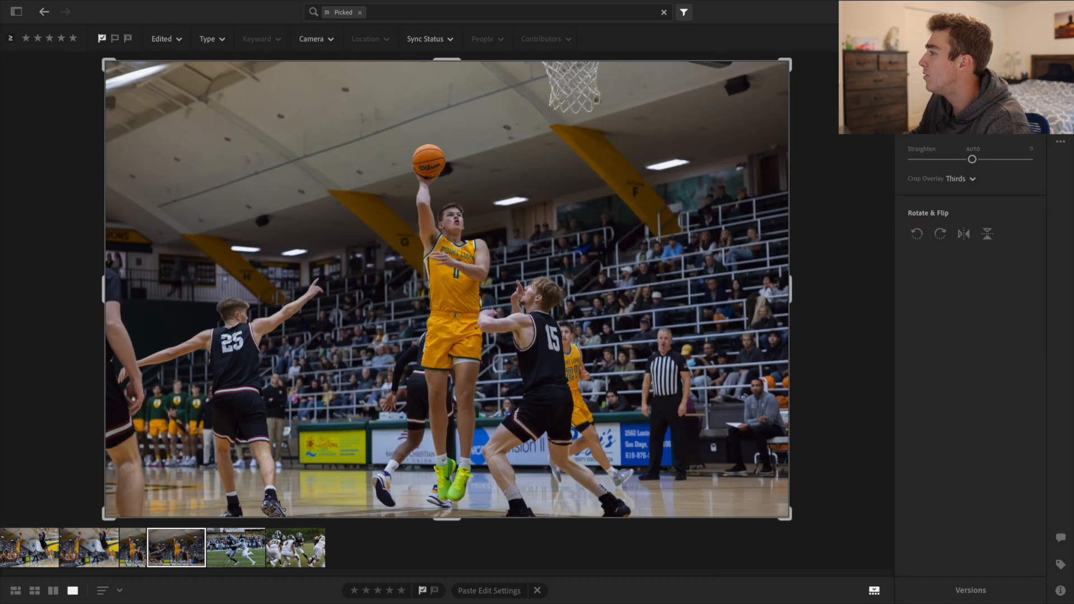
click(977, 135)
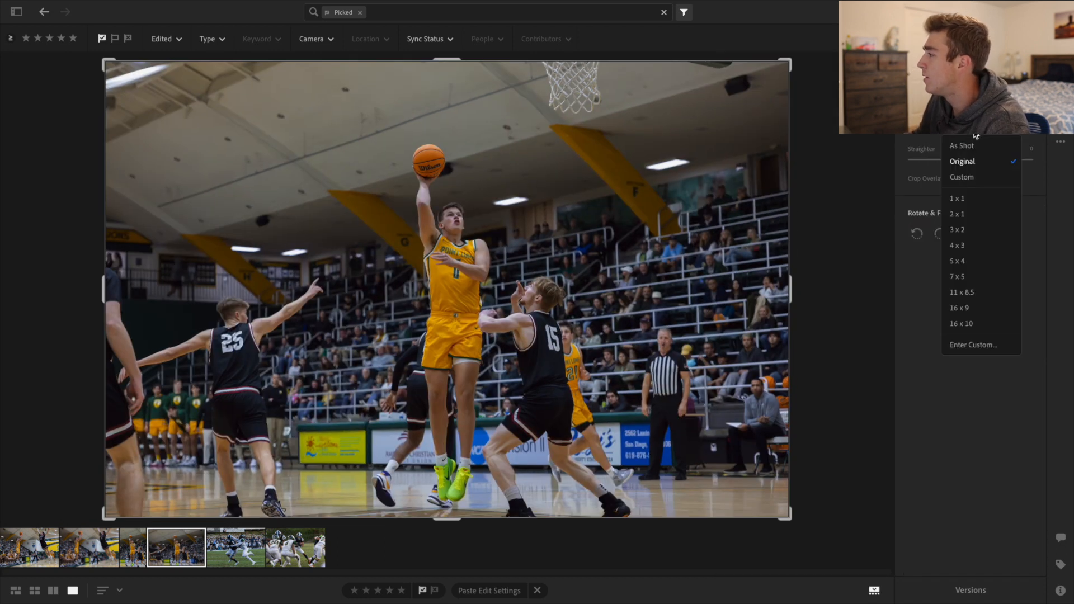
click(976, 229)
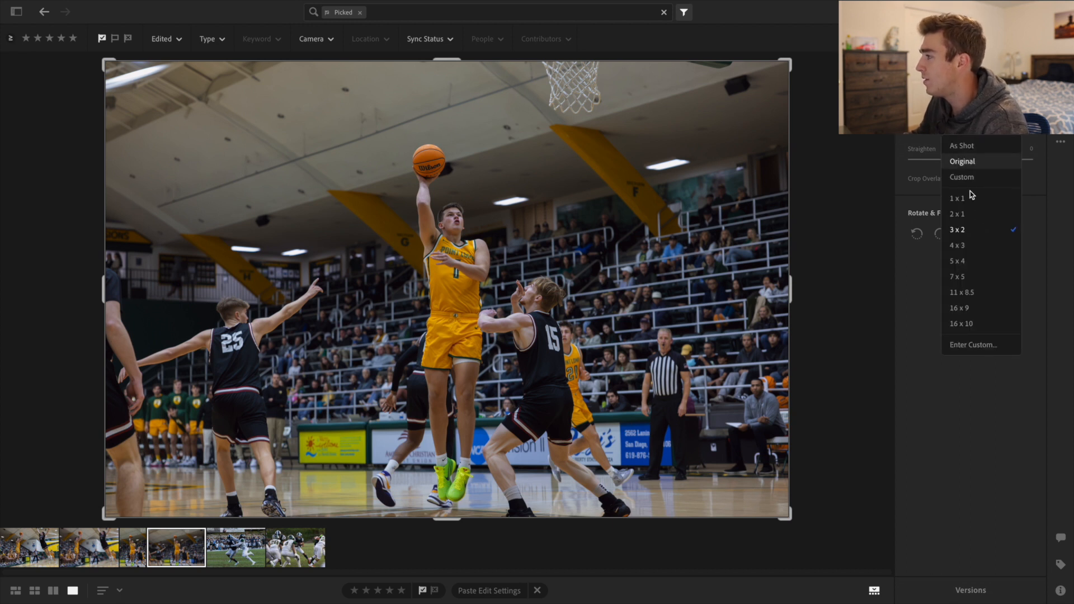
click(978, 234)
click(960, 132)
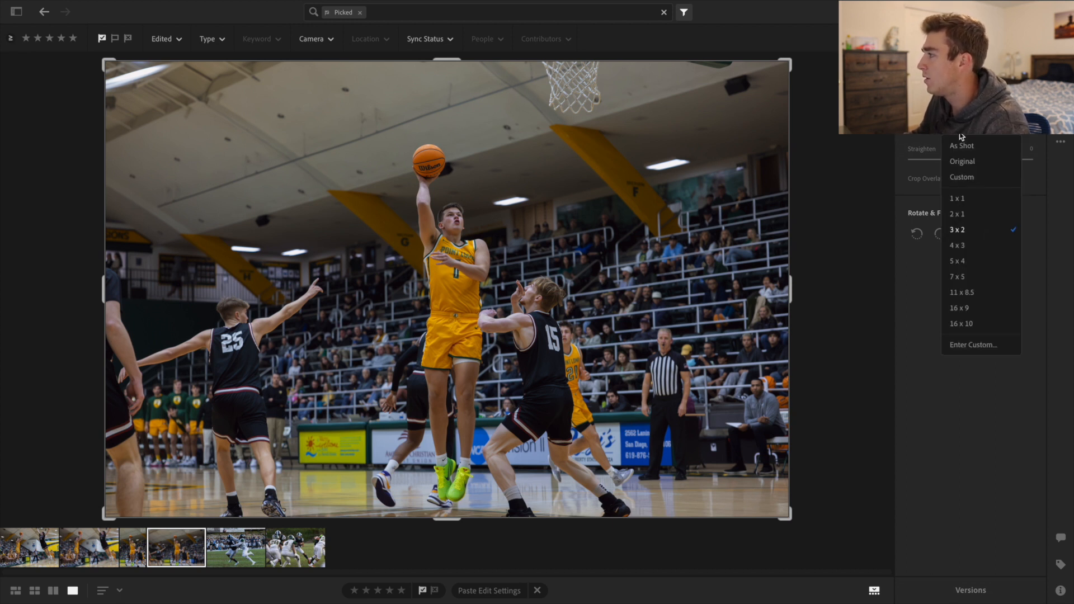
click(969, 211)
click(960, 132)
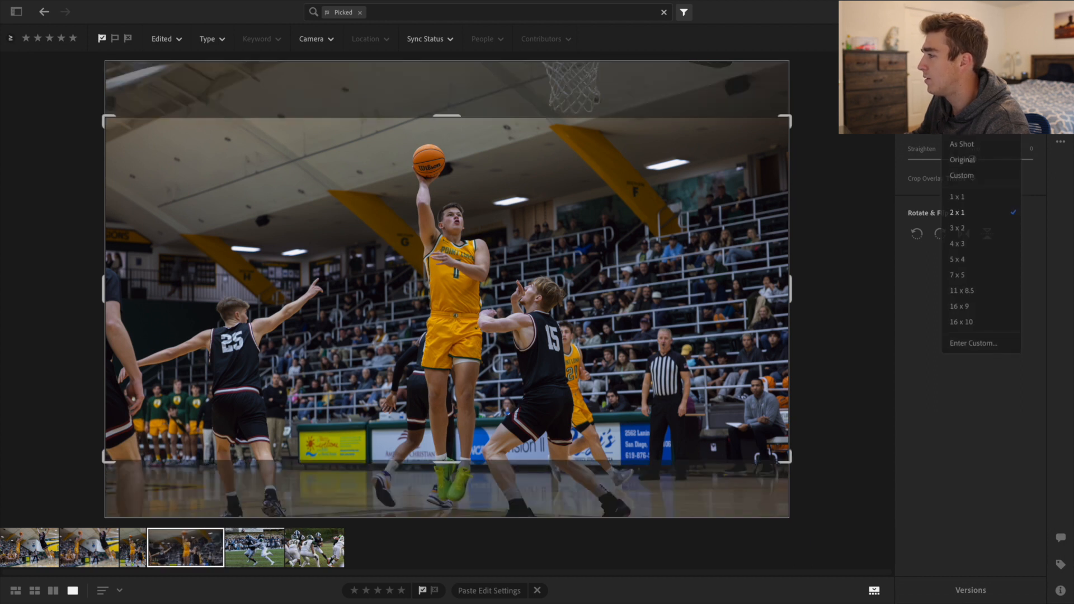
click(973, 225)
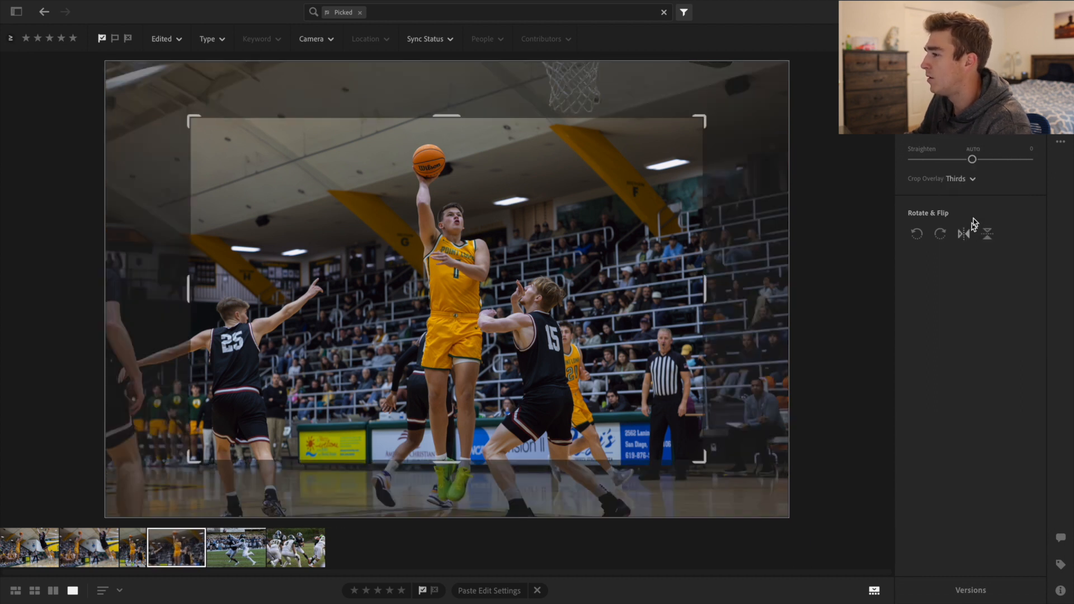
click(1014, 131)
drag(517, 215, 511, 216)
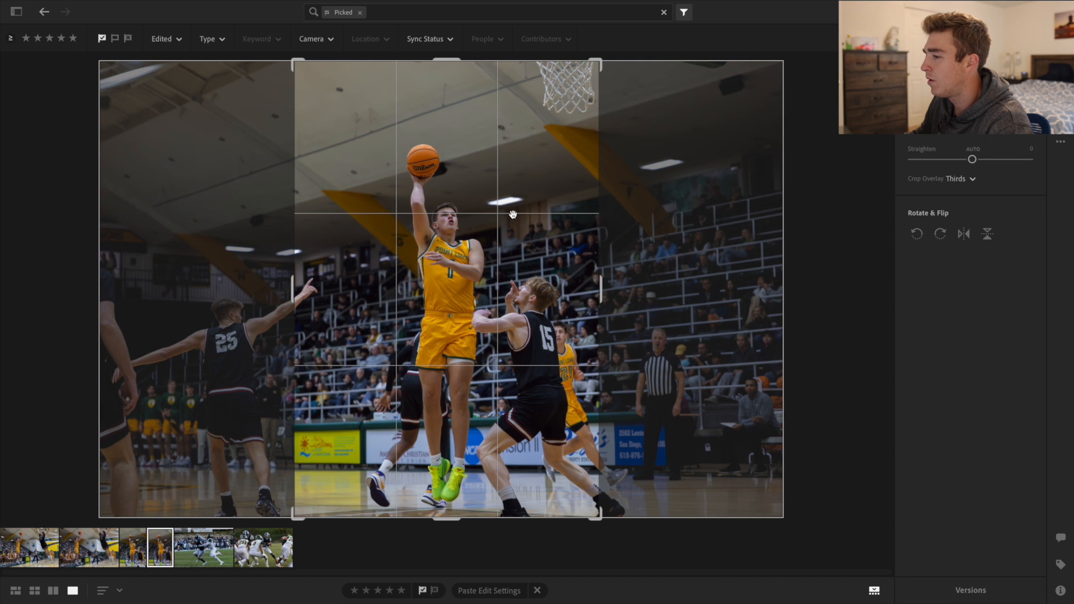
key(Return)
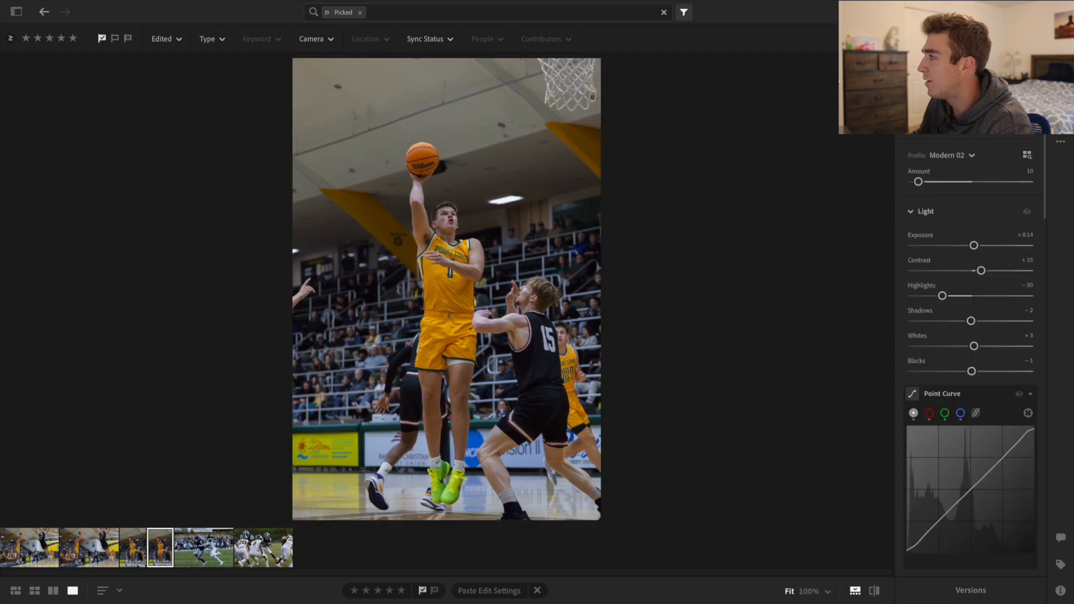
Step: Tighten the vertical crop by trimming the upper edge so that most of the hoop is cut off
key(c)
drag(447, 59, 462, 88)
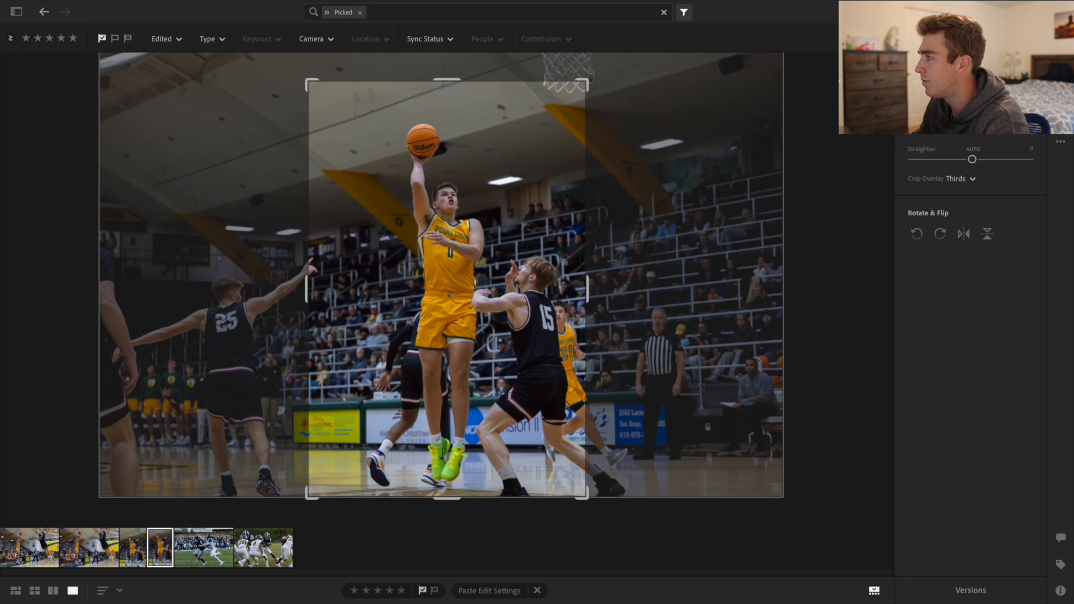
key(Return)
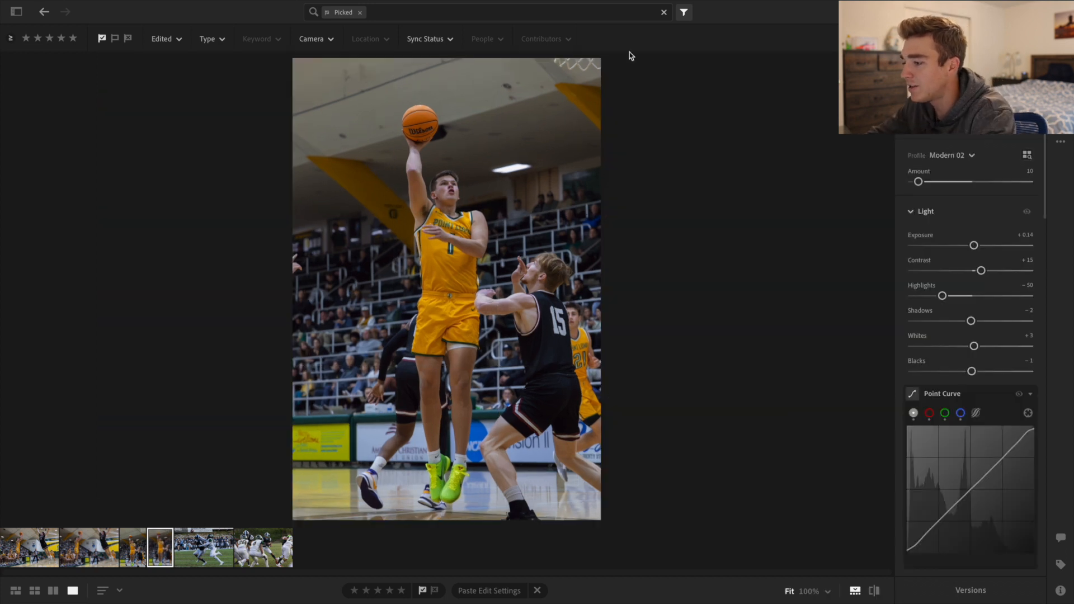
Step: Compare the noise on the shooter's face and the background up close between the two vertical basketball photos
key(Left)
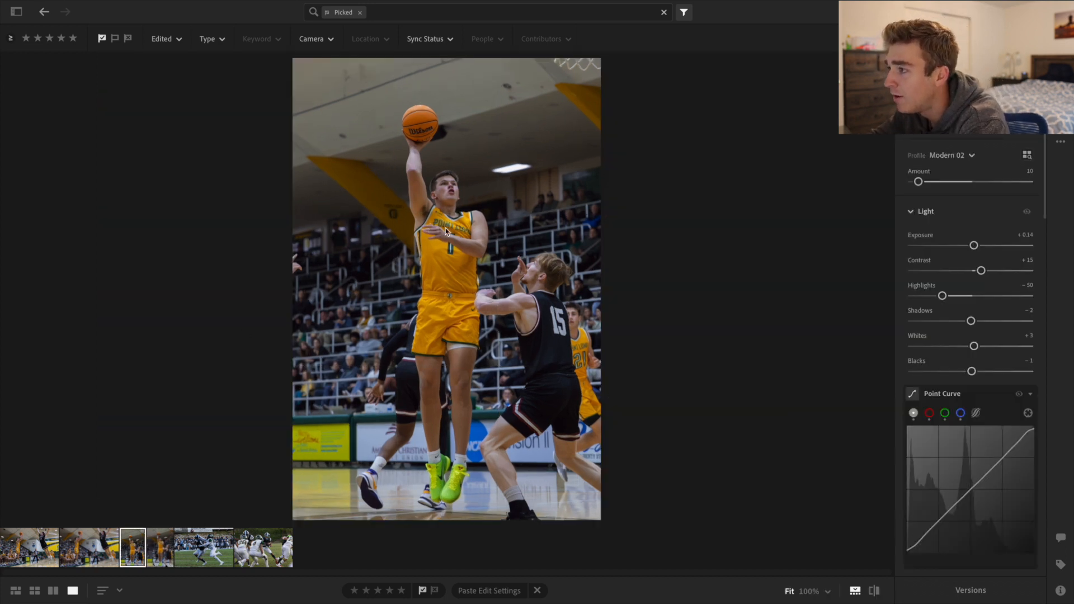
click(442, 218)
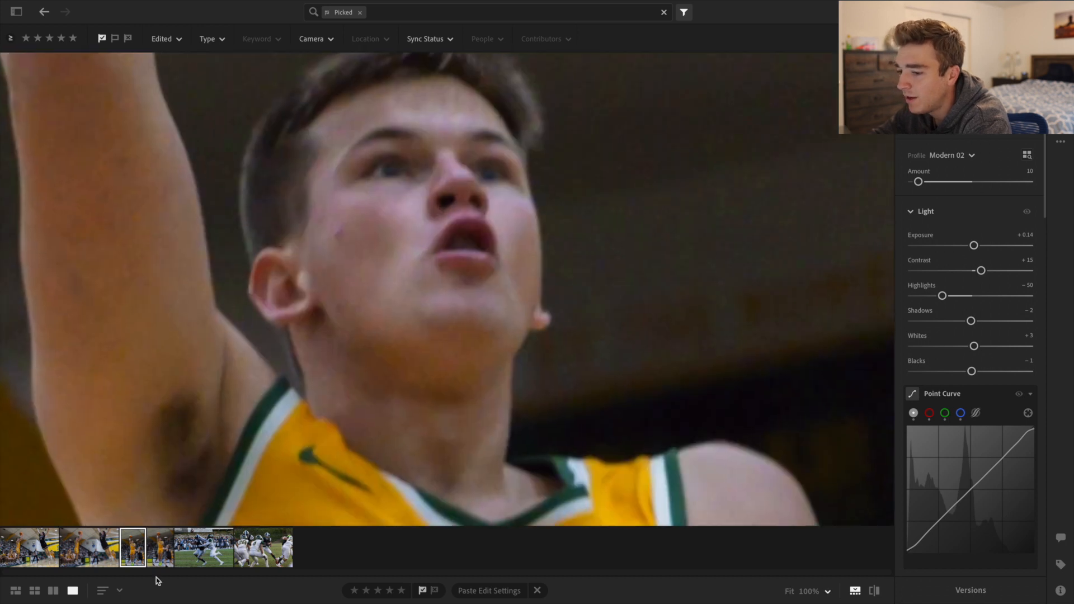
click(167, 551)
drag(298, 315, 269, 602)
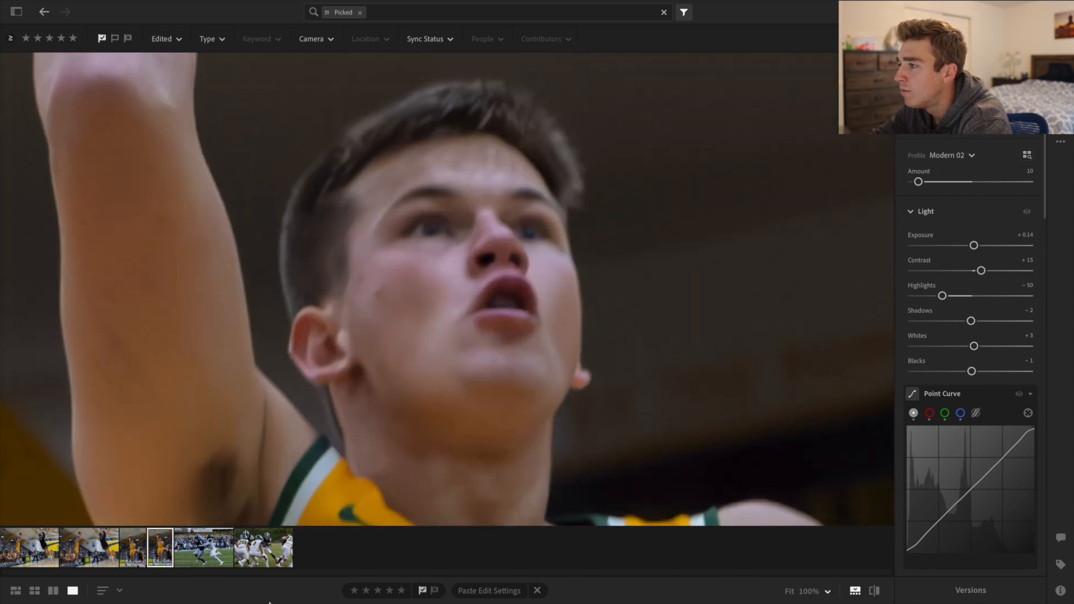
click(137, 544)
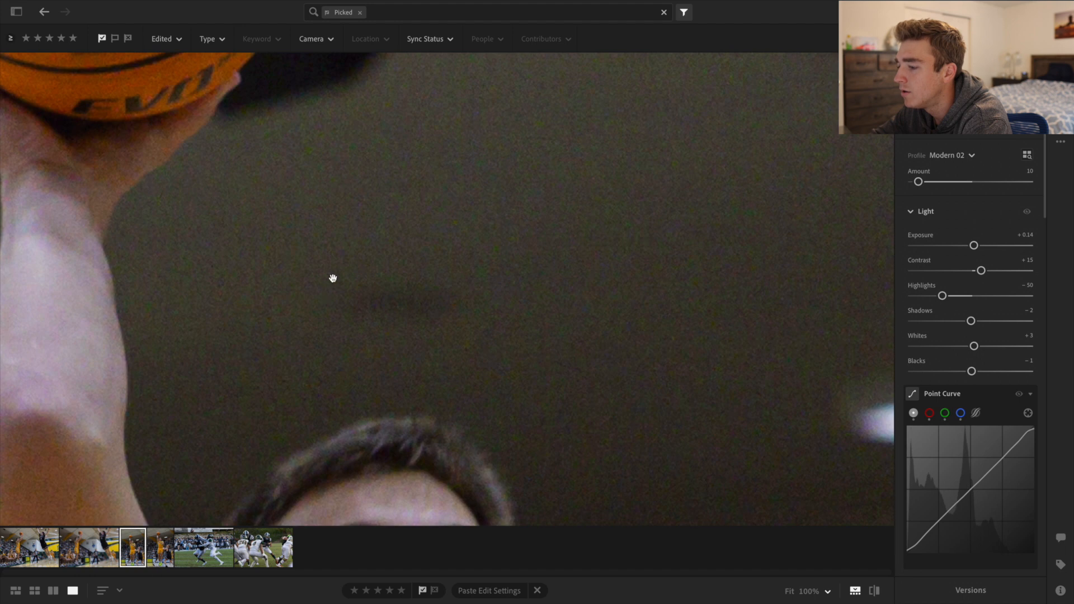
click(329, 330)
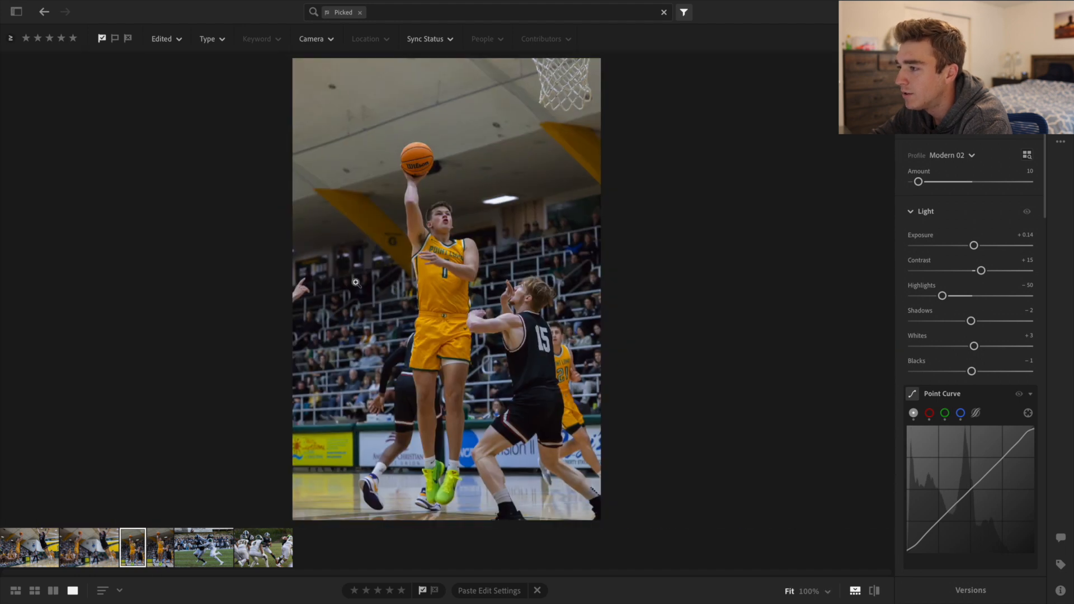
Step: Compare the noise and detail on the basketball and the wall behind it up close between the two vertical photos
click(417, 160)
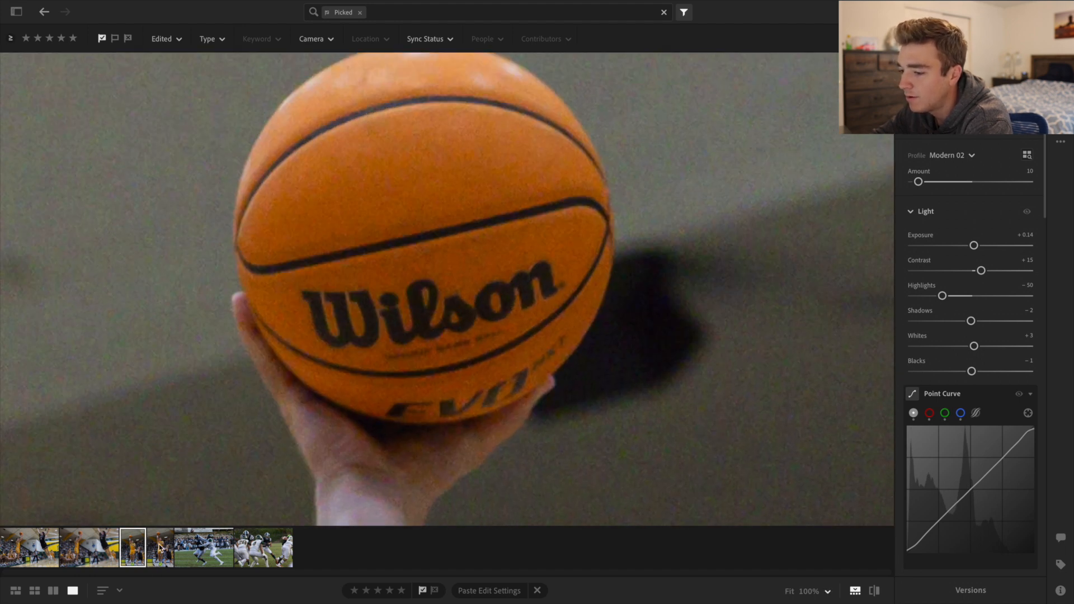
click(159, 547)
drag(345, 137, 345, 450)
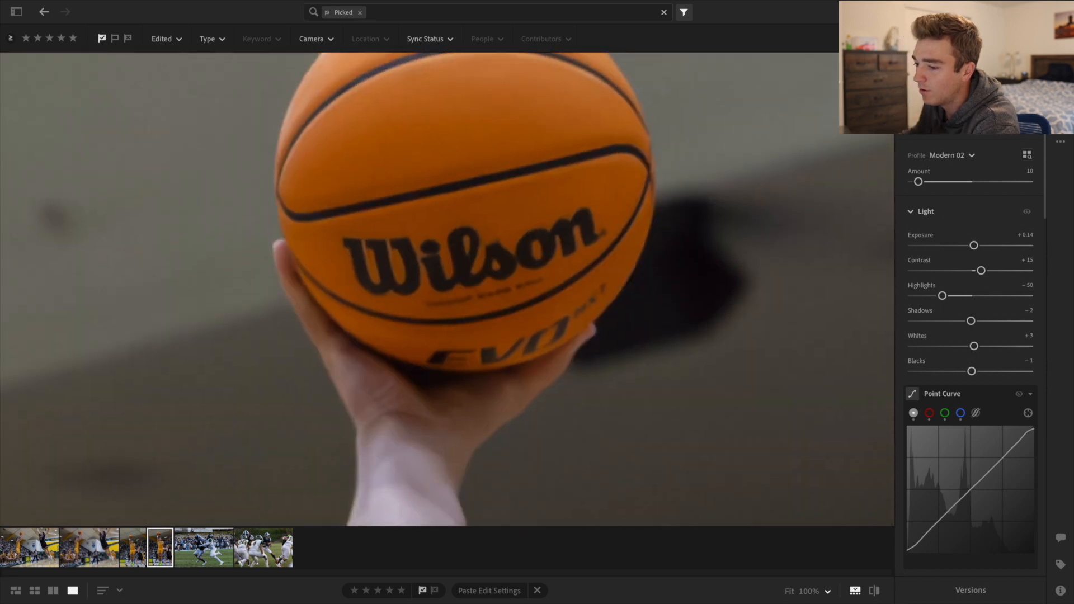
click(124, 551)
drag(305, 371, 353, 103)
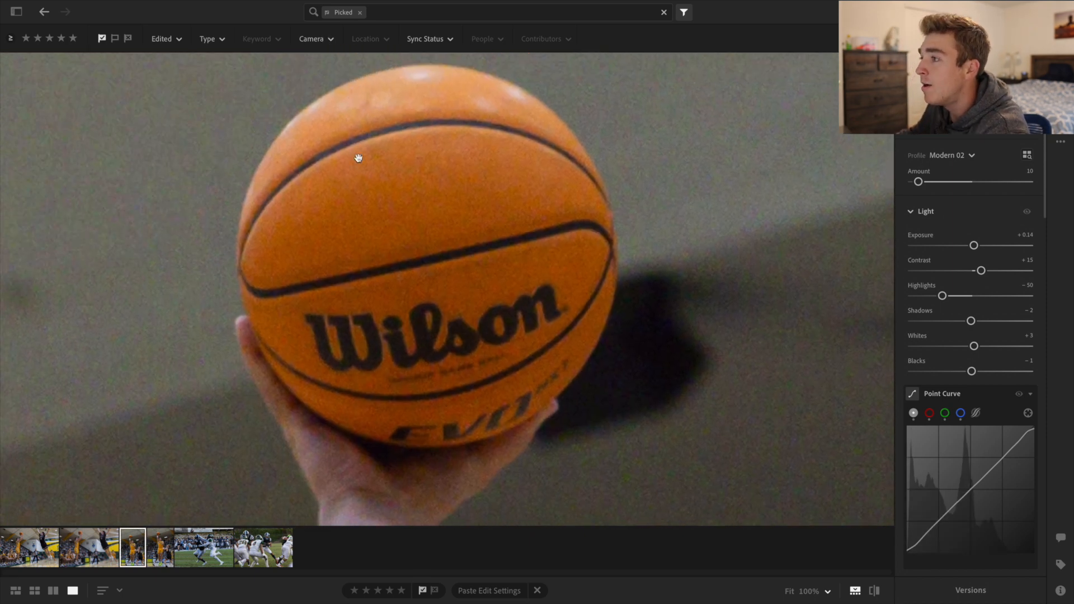
drag(357, 151, 399, 209)
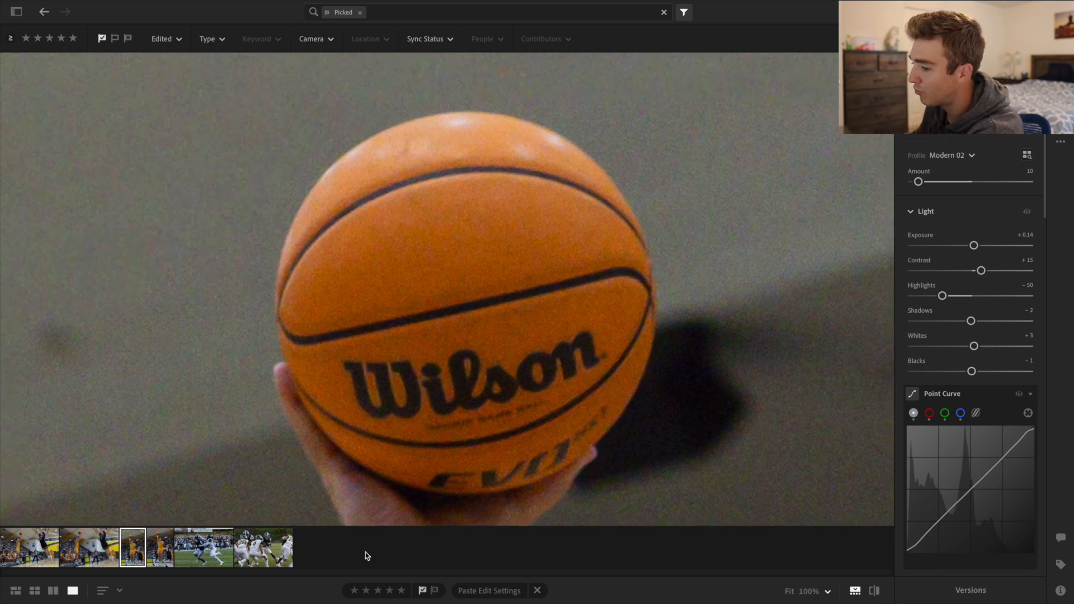
click(159, 554)
drag(460, 202, 404, 559)
drag(378, 409, 477, 479)
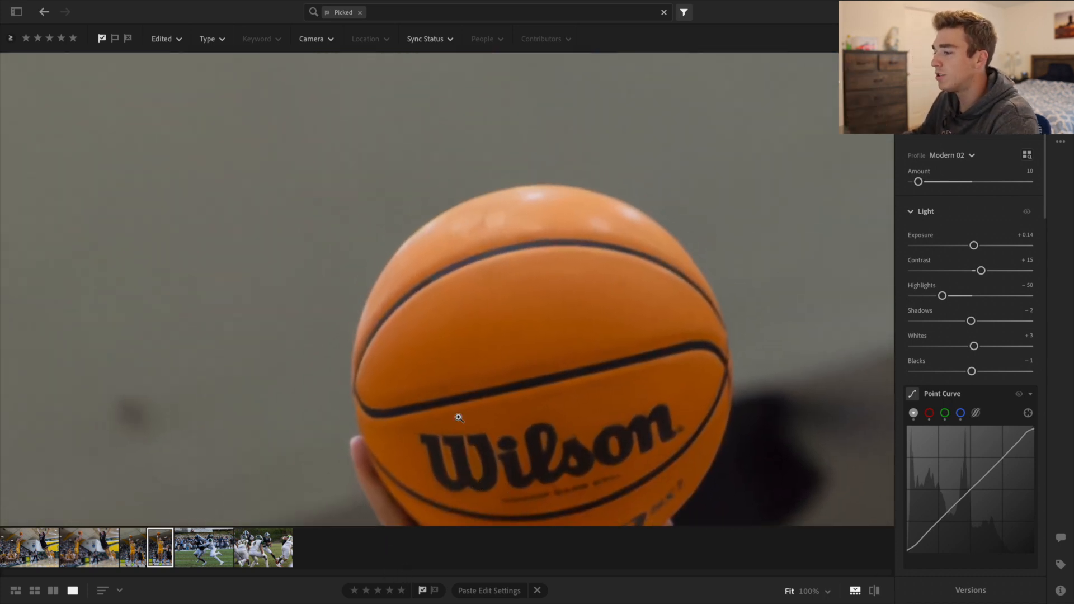
Step: View the newly cropped basketball photo in full and compare it with its unedited version
click(459, 415)
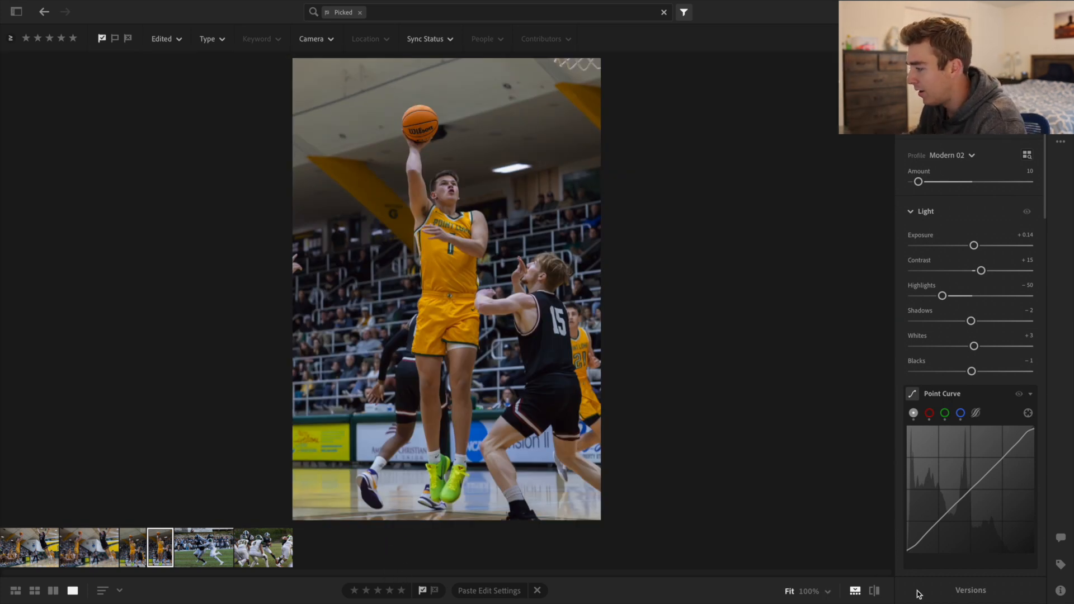
click(875, 592)
click(875, 592)
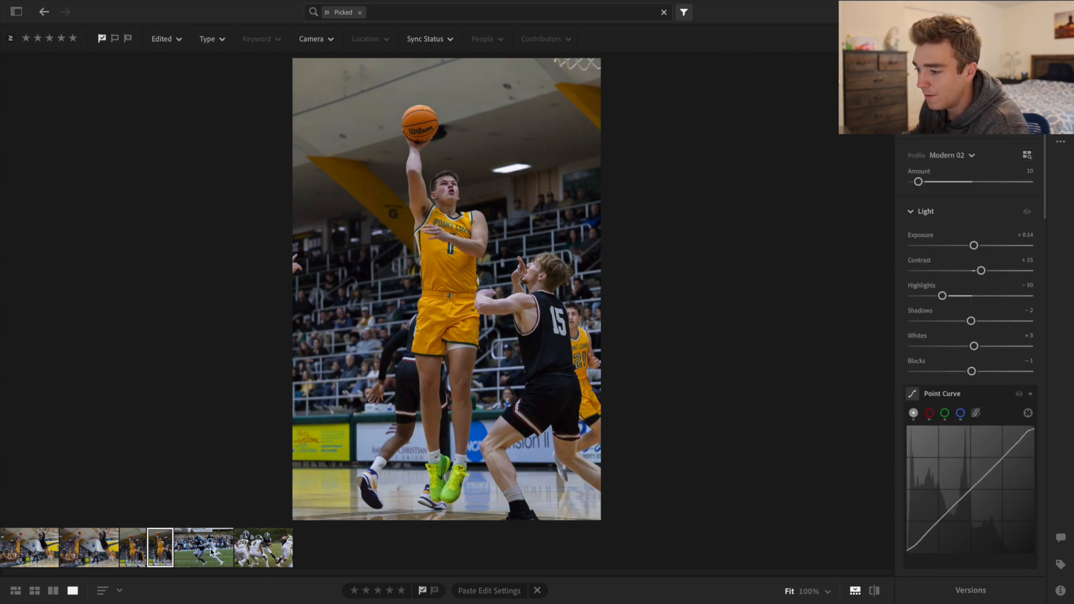
Step: Open the football photo of the ball carrier facing the defenders and apply the Adobe Vivid profile
key(Right)
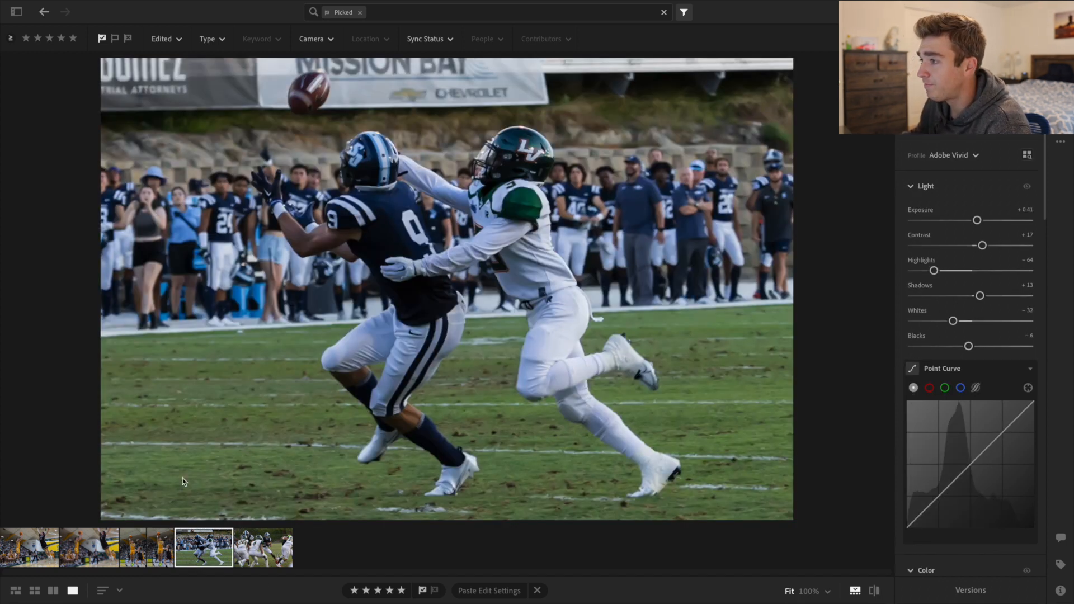
click(274, 553)
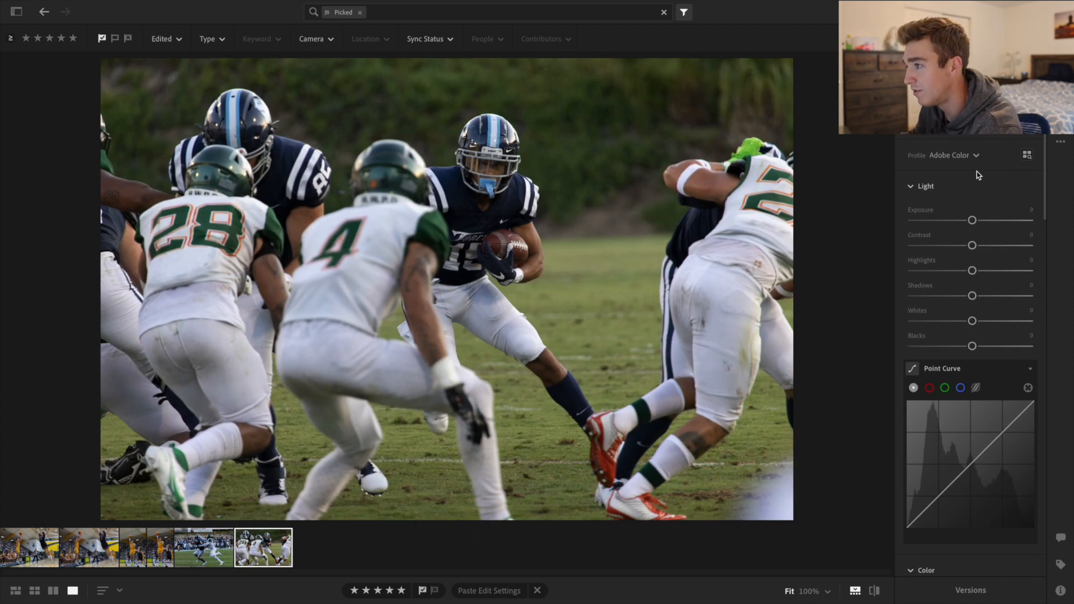
click(954, 156)
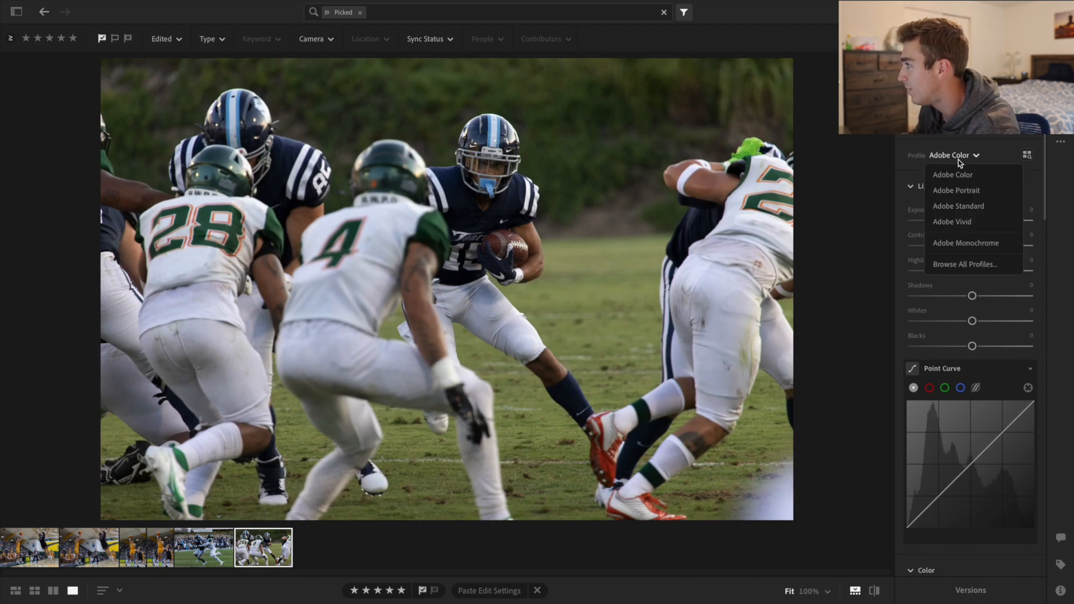
click(972, 223)
scroll(974, 230, down, 2)
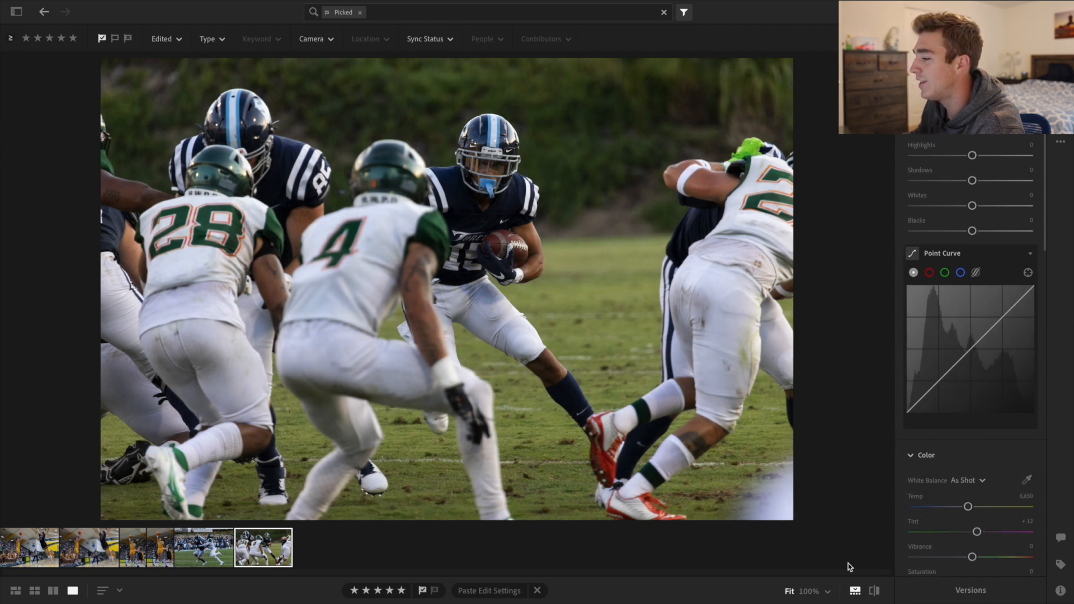
Step: Compare the ball carrier photo with its unedited version several times to judge the profile change
click(874, 592)
click(874, 593)
click(874, 592)
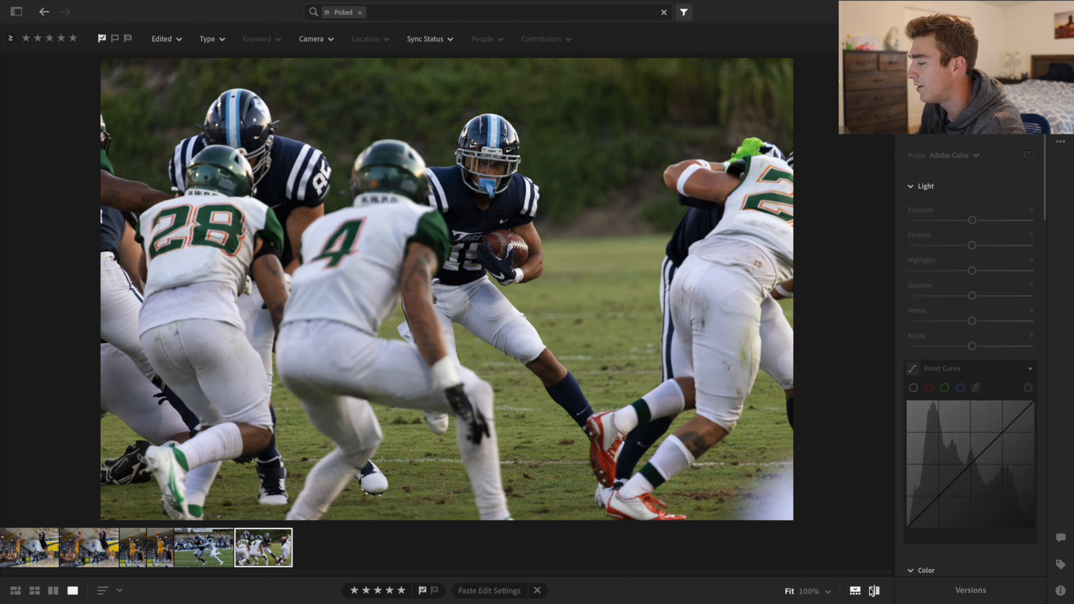
click(874, 592)
click(874, 592)
click(874, 592)
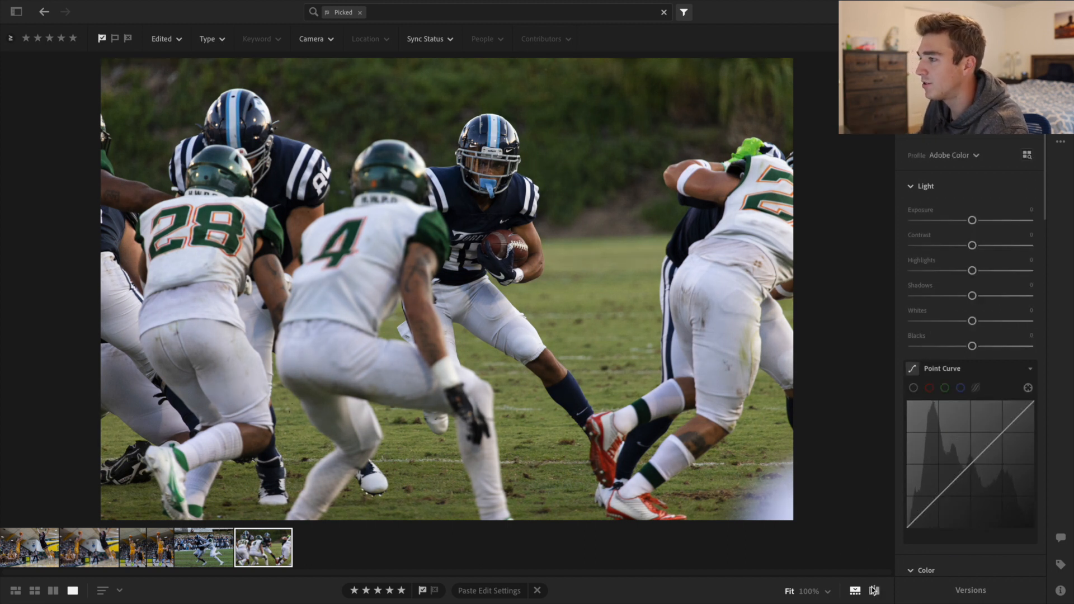
Step: Try manual luminance noise reduction while inspecting the ball carrier's helmet up close, and reset it to 0
scroll(985, 284, down, 3)
scroll(984, 282, down, 10)
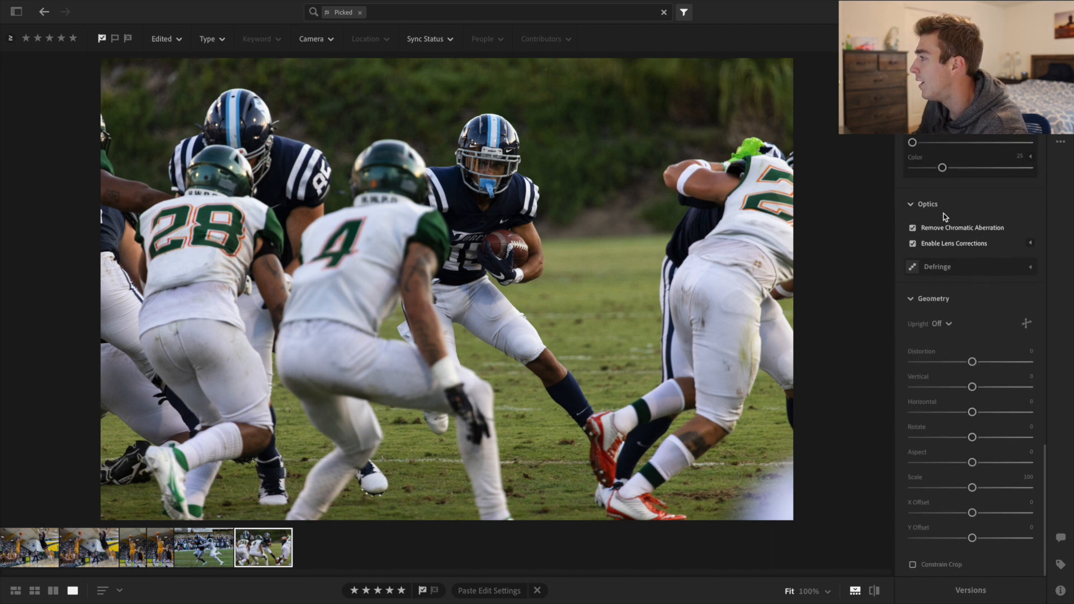
scroll(931, 199, up, 2)
drag(914, 225, 958, 224)
click(485, 133)
drag(579, 167, 572, 393)
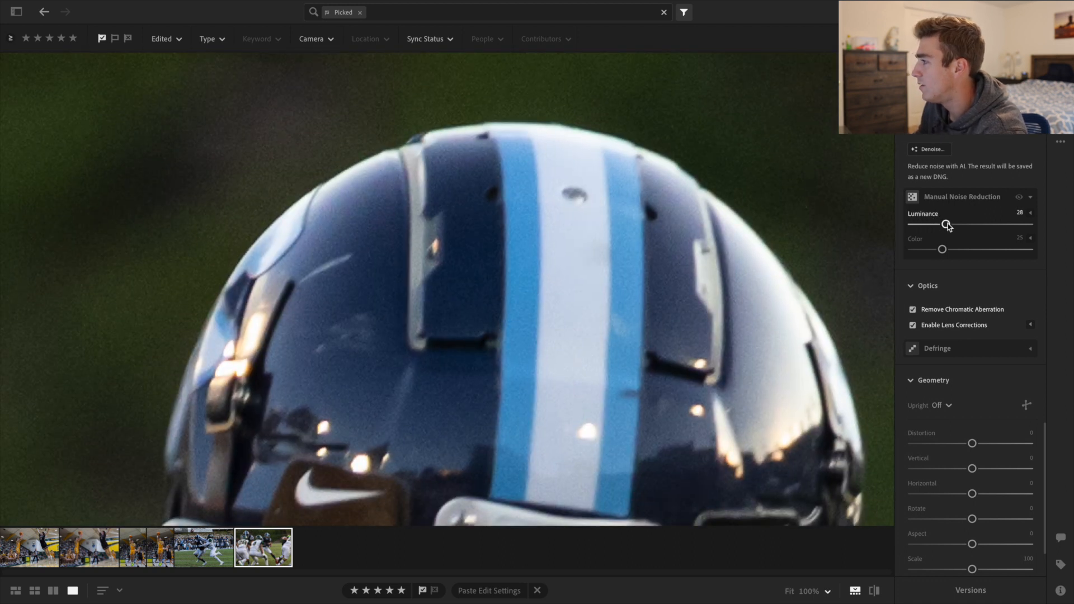
drag(947, 225, 849, 236)
drag(528, 297, 487, 86)
drag(512, 246, 484, 70)
click(465, 262)
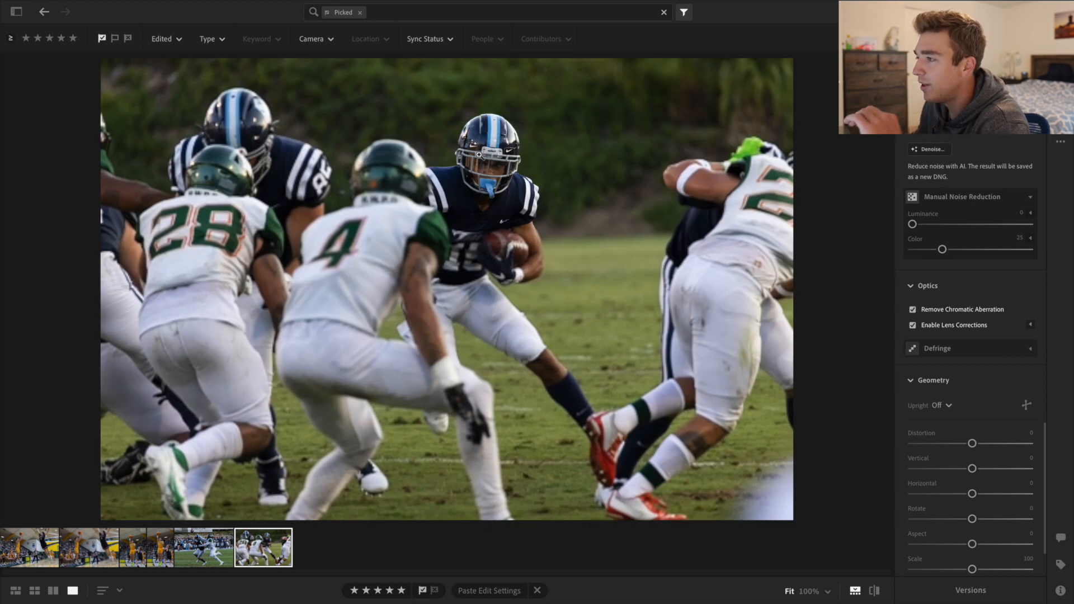
Step: Set the manual luminance noise reduction to 40 while checking the ball carrier's face up close
click(488, 169)
click(510, 180)
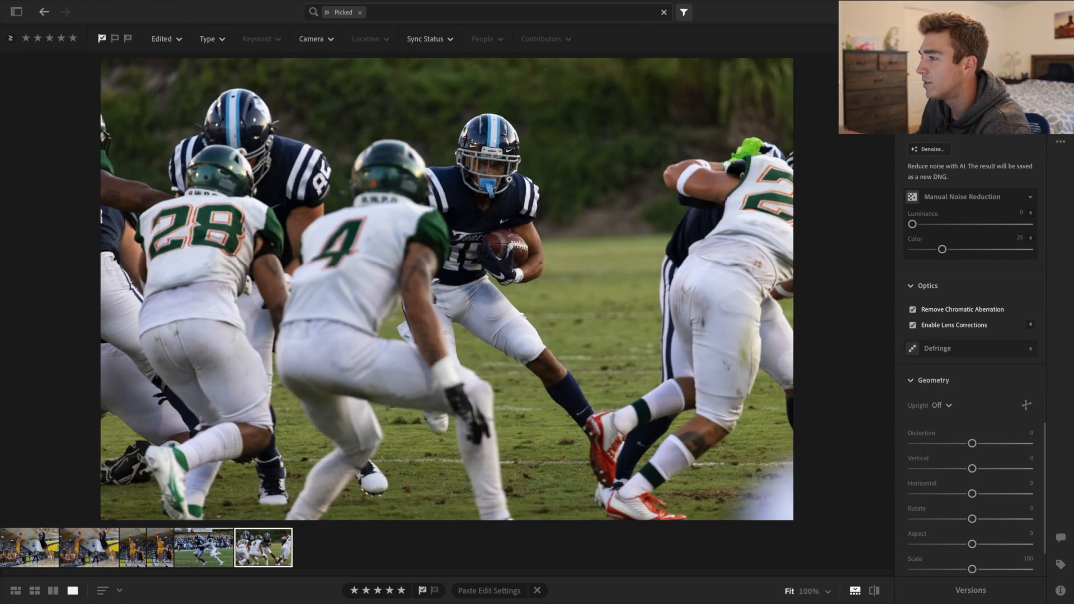
click(478, 169)
drag(455, 211, 444, 257)
drag(913, 225, 958, 224)
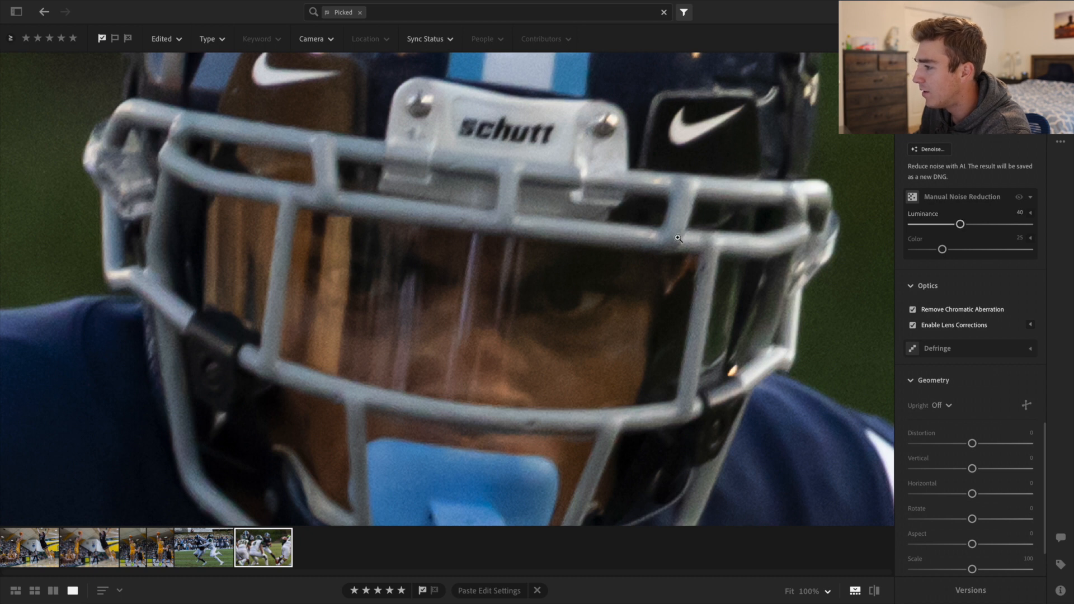
click(658, 236)
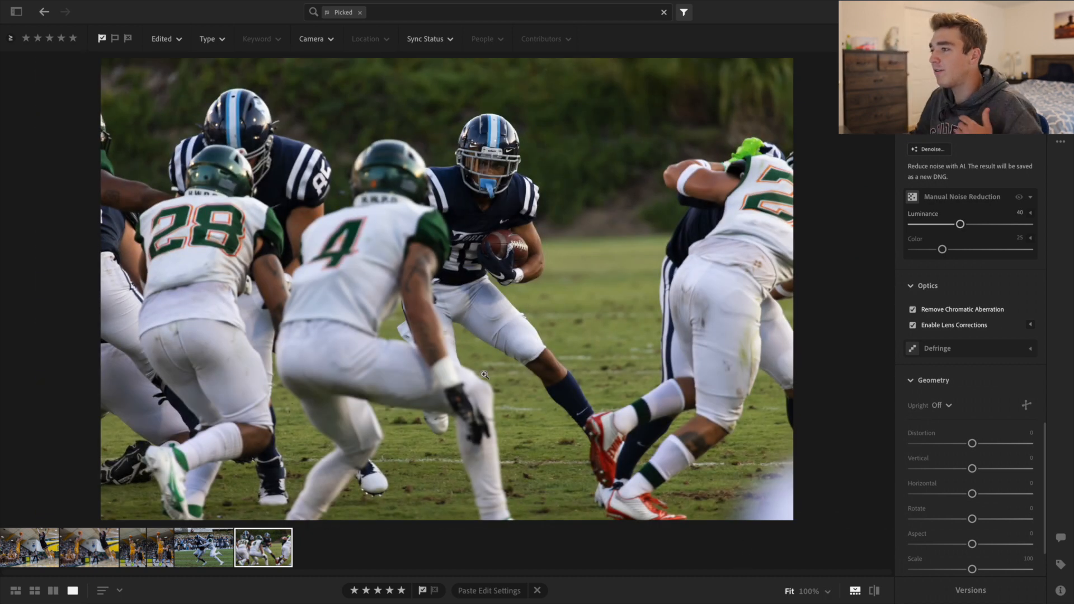
Step: Compare the full football photo with its unedited version and set Sharpening to 60
click(875, 591)
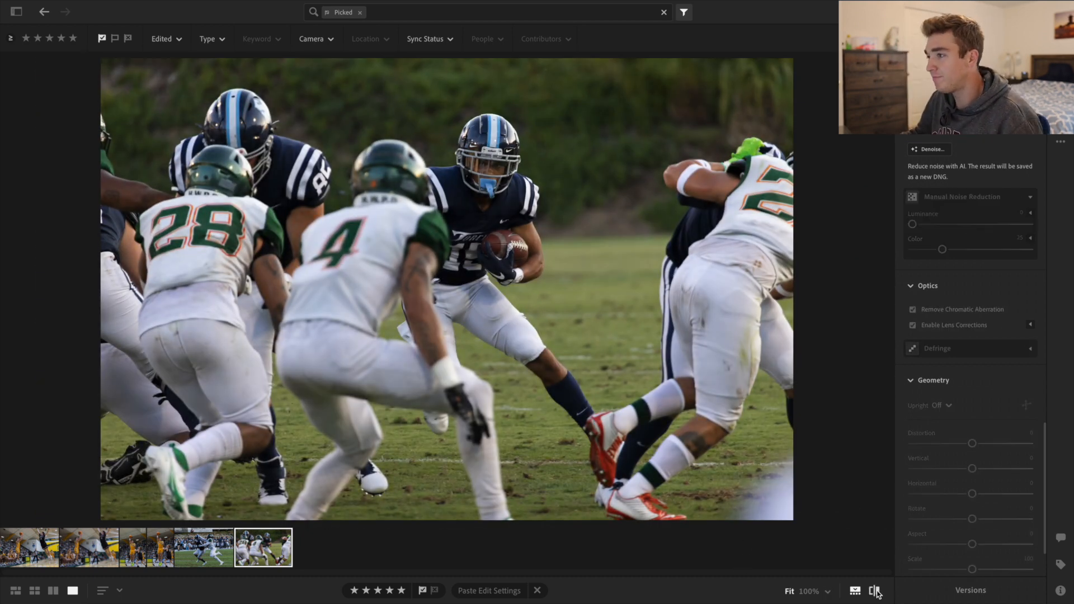
click(875, 592)
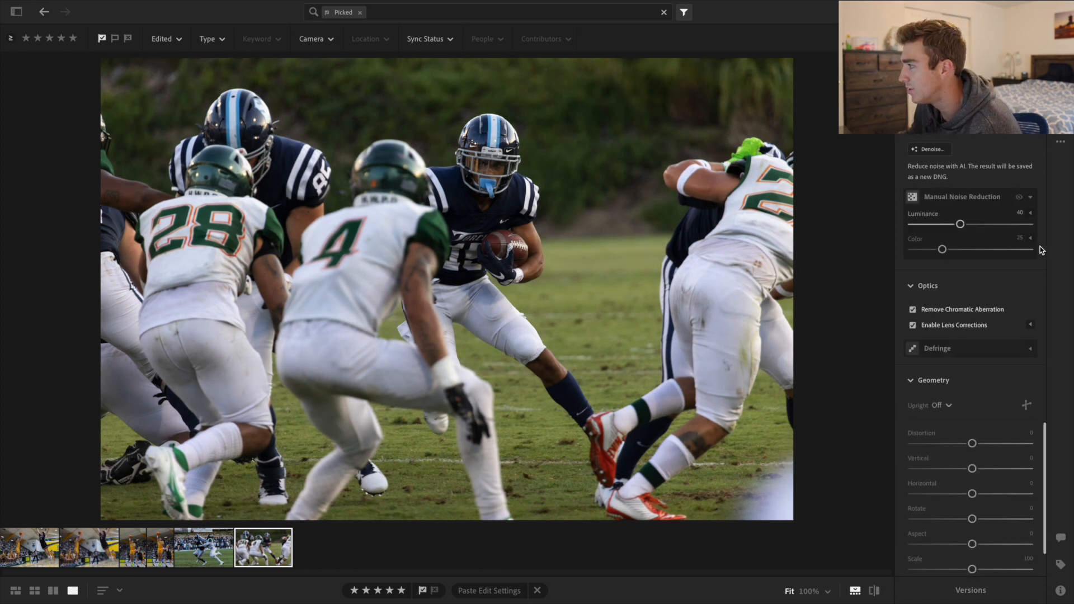
scroll(1001, 246, up, 6)
drag(944, 417, 951, 424)
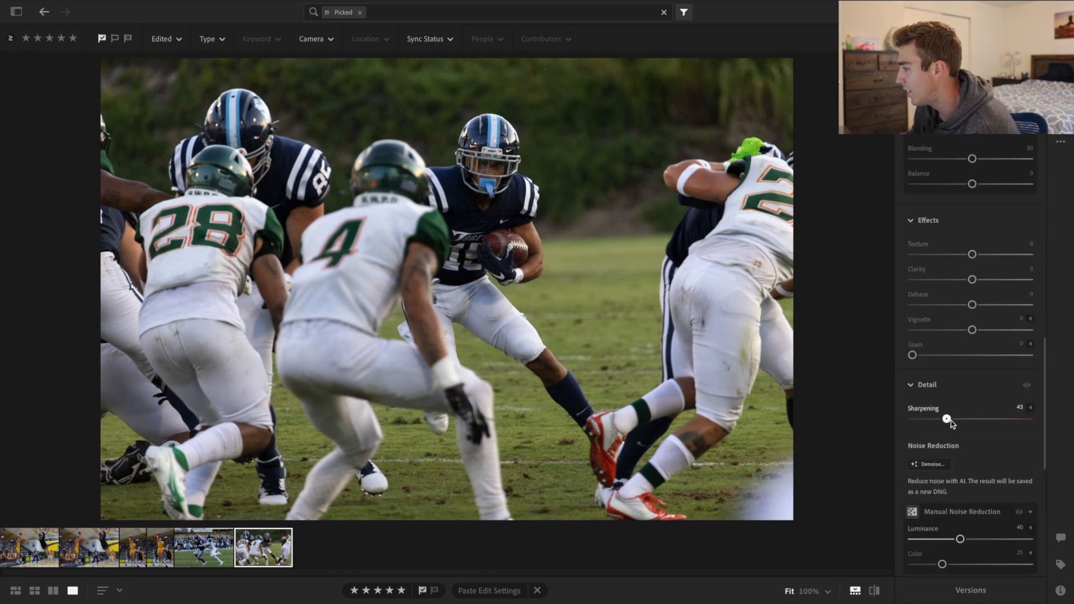
Step: Set Contrast to +21, Highlights to -20 and Exposure to +0.18, and compare the photo with its unedited version
scroll(958, 398, up, 10)
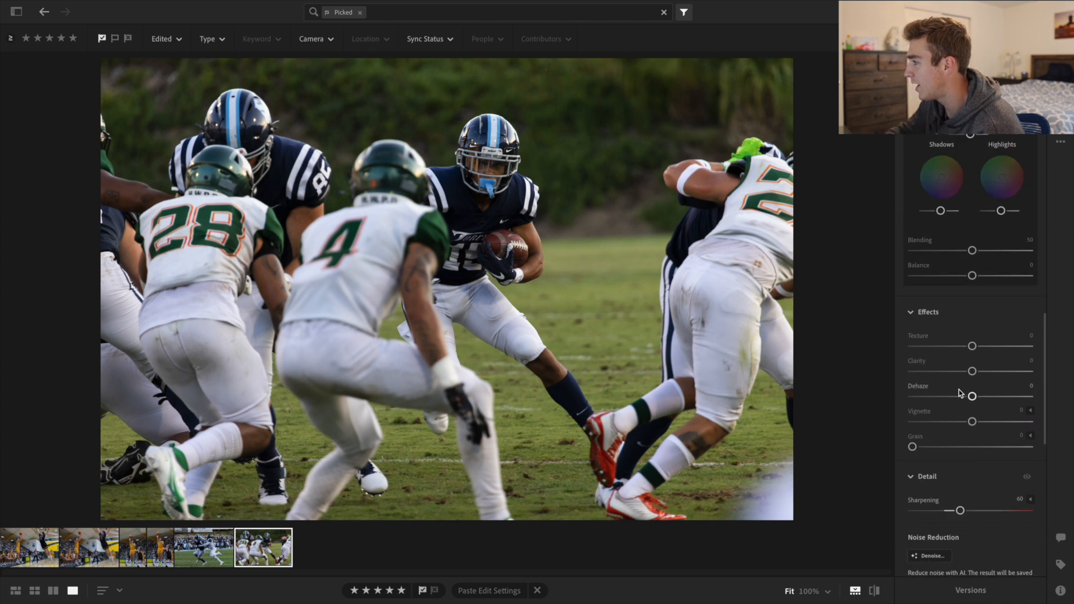
scroll(958, 389, up, 2)
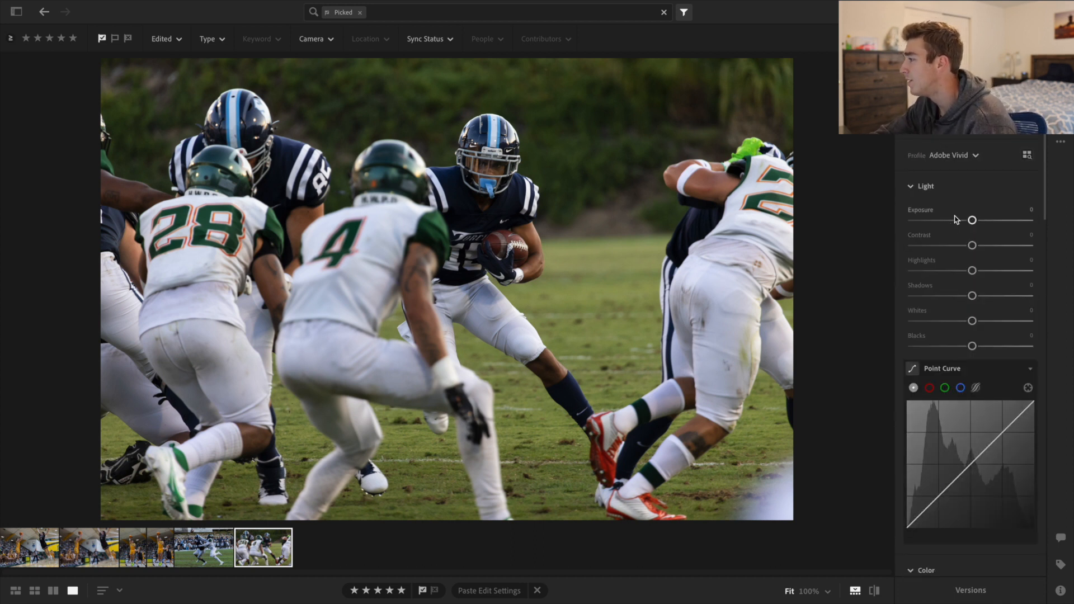
drag(975, 246, 983, 247)
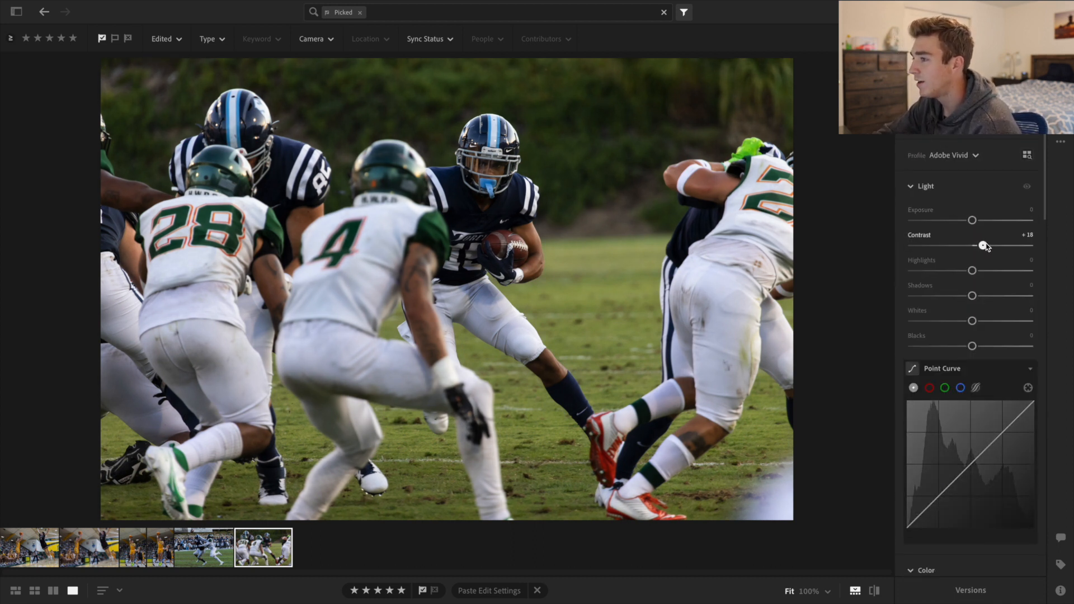
drag(972, 271, 959, 272)
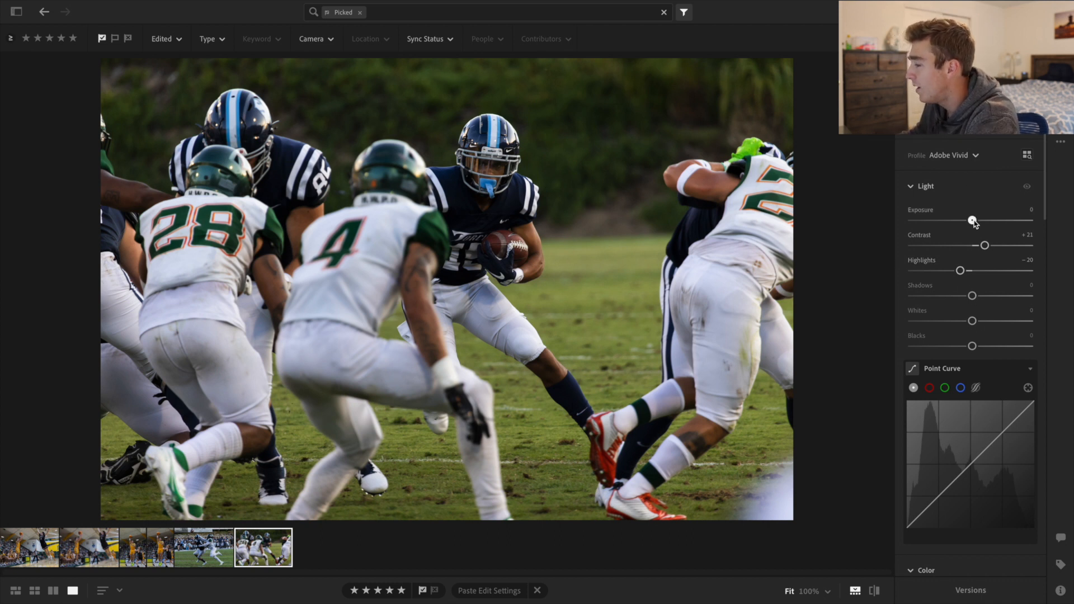
drag(973, 220, 976, 220)
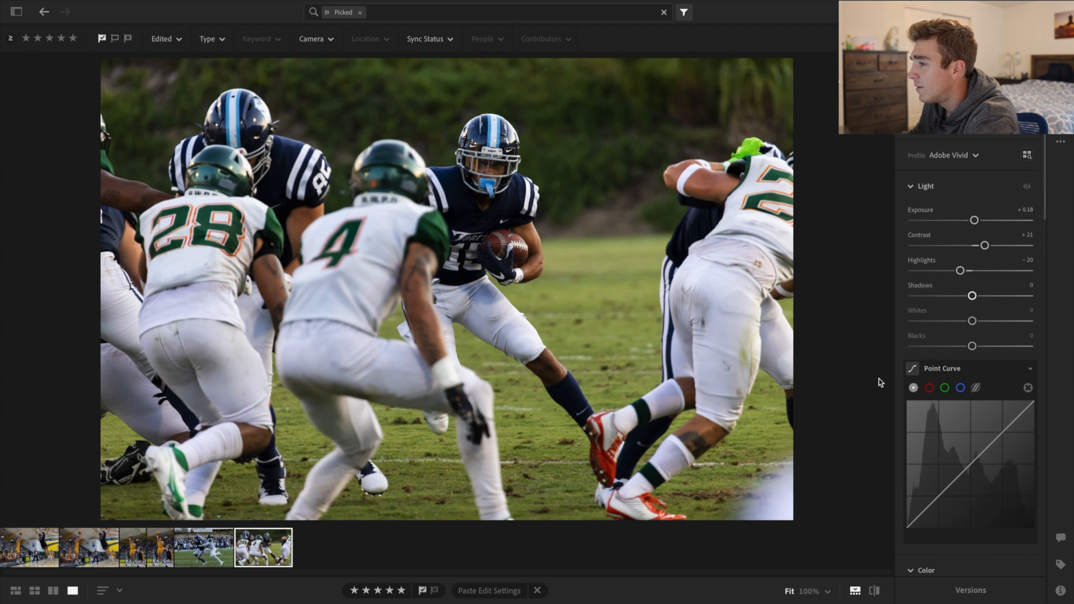
click(875, 591)
click(875, 591)
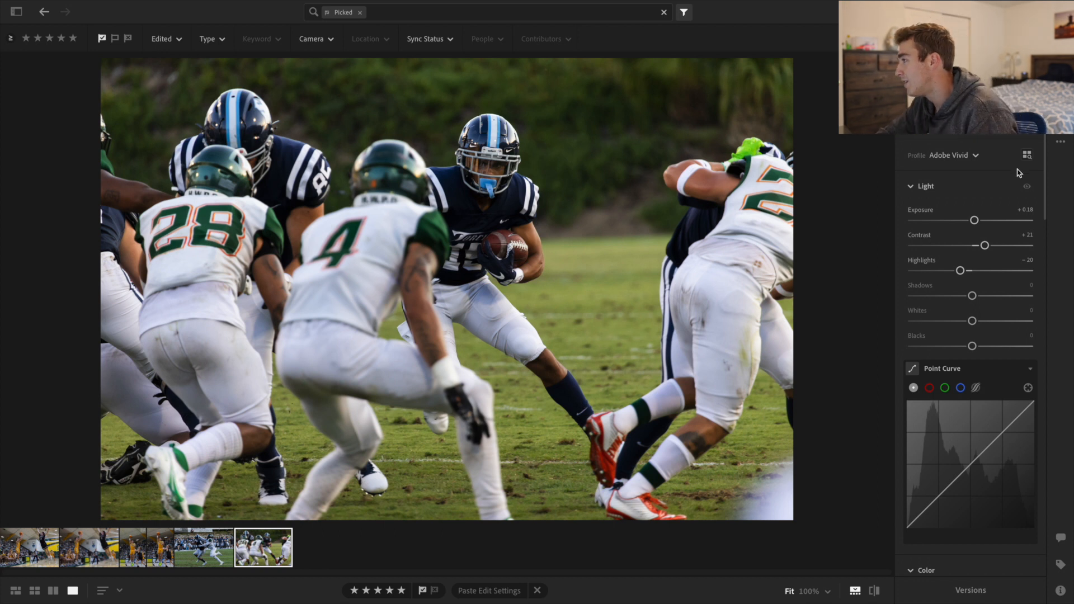
Step: Compare the full football photo with manual noise reduction switched on and off
scroll(1018, 169, down, 15)
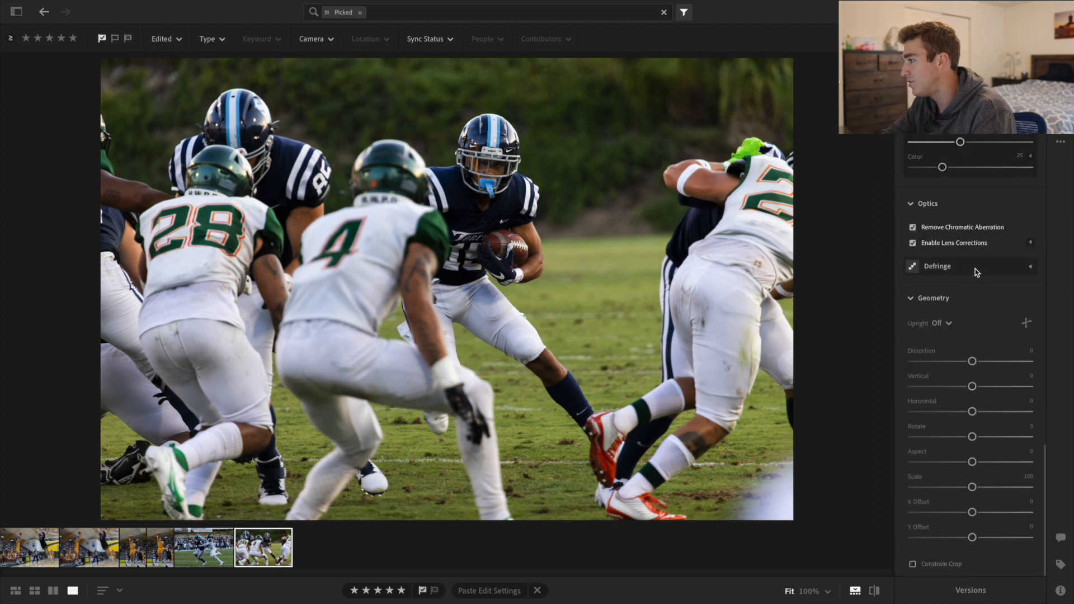
scroll(975, 268, up, 3)
click(1021, 246)
click(1020, 247)
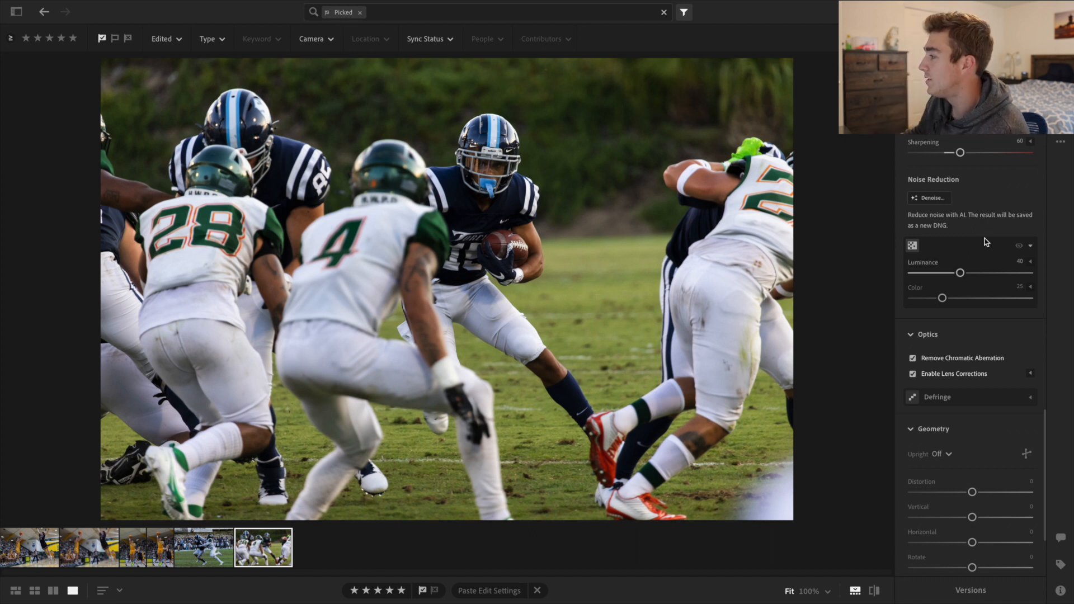
click(1018, 246)
click(1019, 247)
Step: Compare the green background beside the ball carrier's helmet up close with manual noise reduction on and off
click(548, 151)
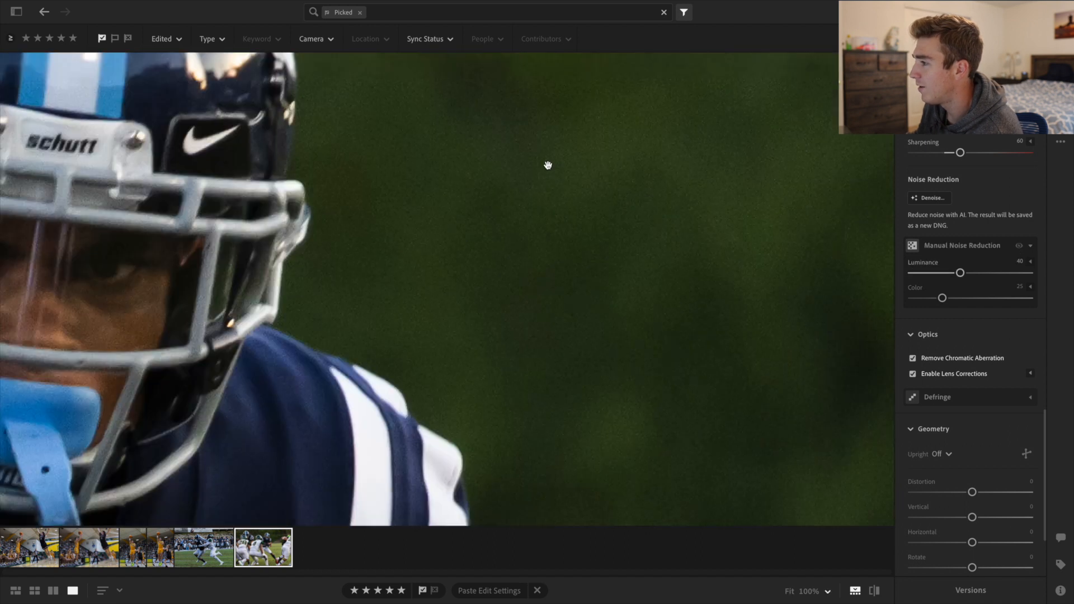
click(1019, 246)
click(1019, 246)
click(1020, 247)
click(1020, 246)
click(1019, 246)
click(1019, 246)
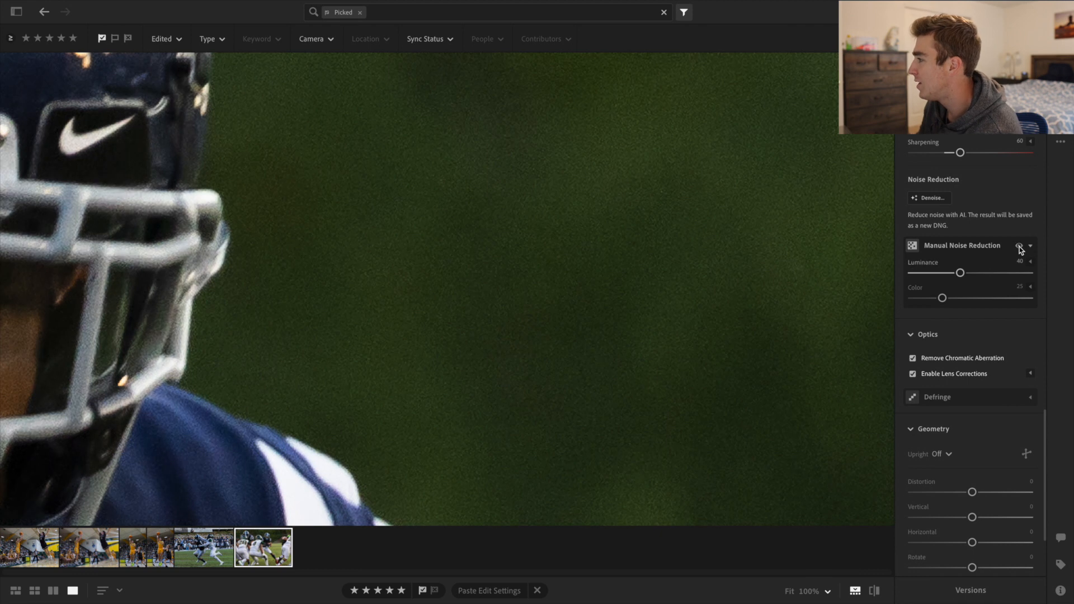
click(503, 251)
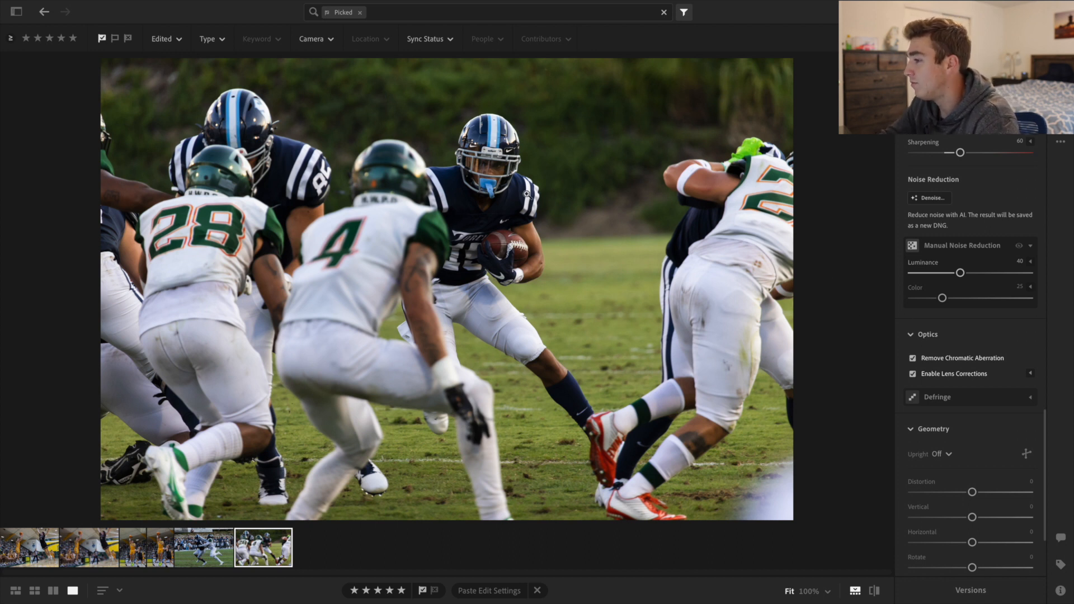
Step: Try luminance noise reduction at 100 on the football and the carrier's arm up close, and return it to 40
click(511, 243)
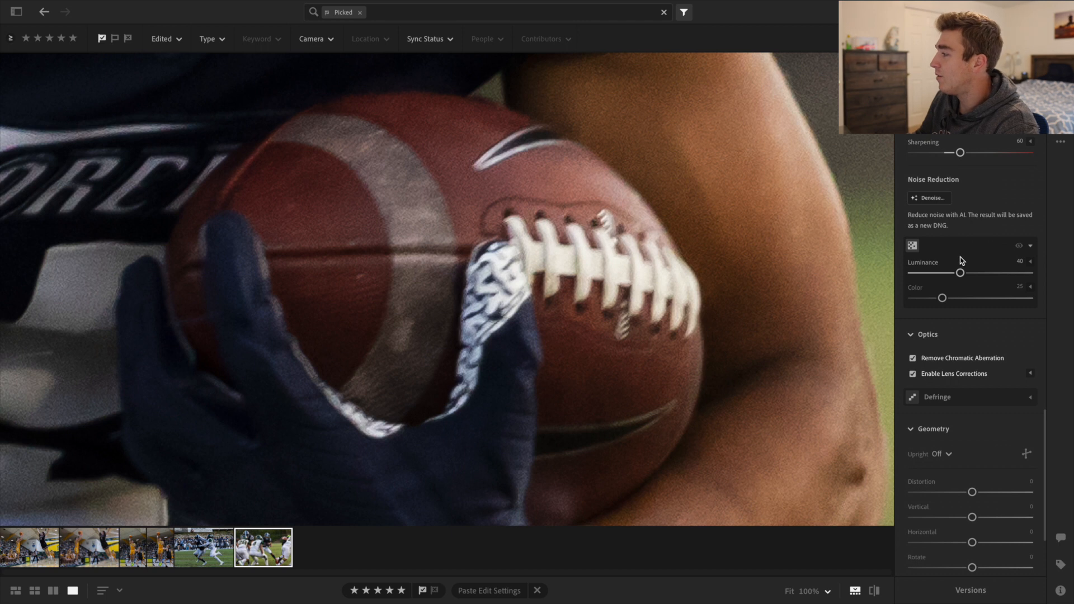
key(z)
drag(961, 273, 1073, 262)
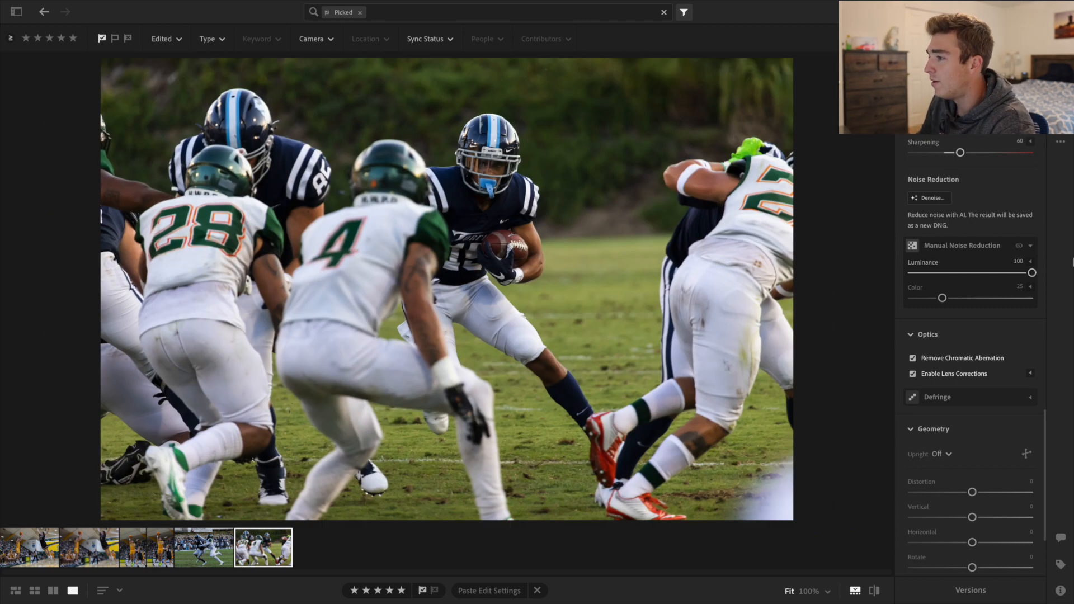
drag(566, 261, 502, 415)
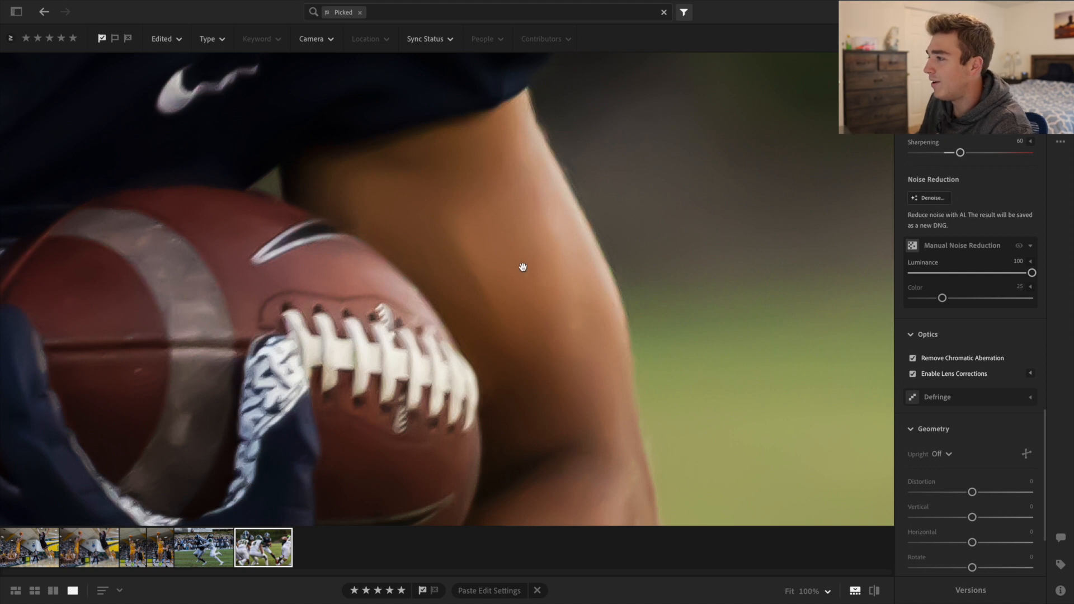
drag(1032, 272, 958, 274)
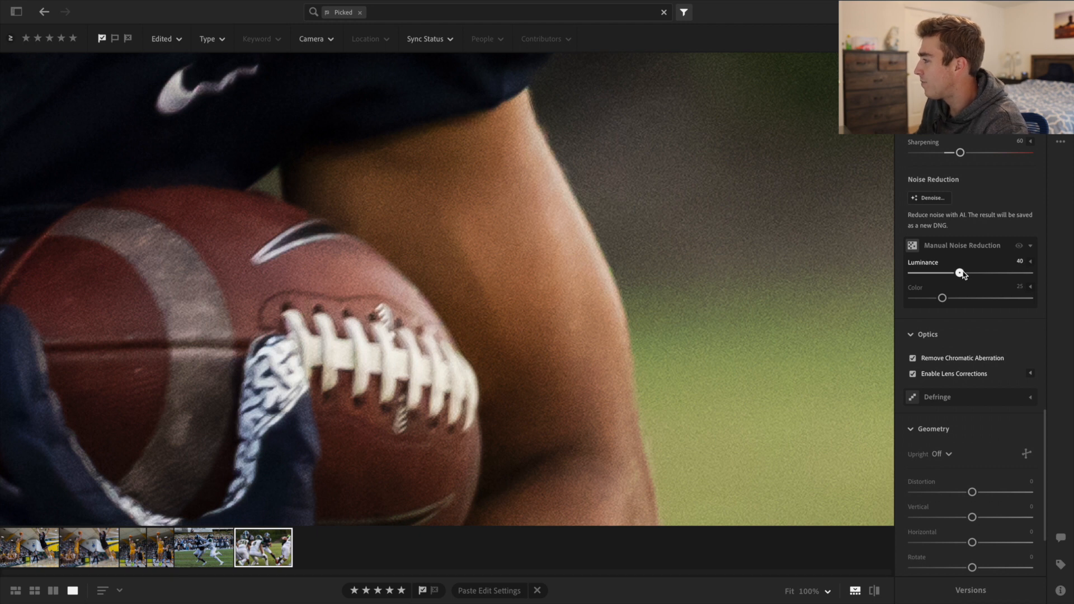
click(611, 320)
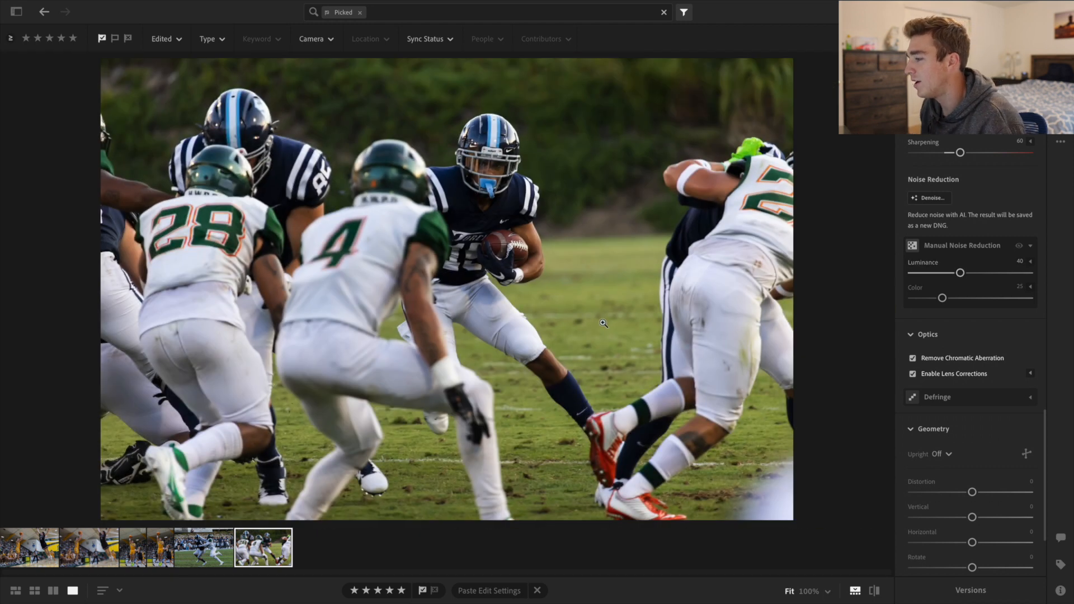